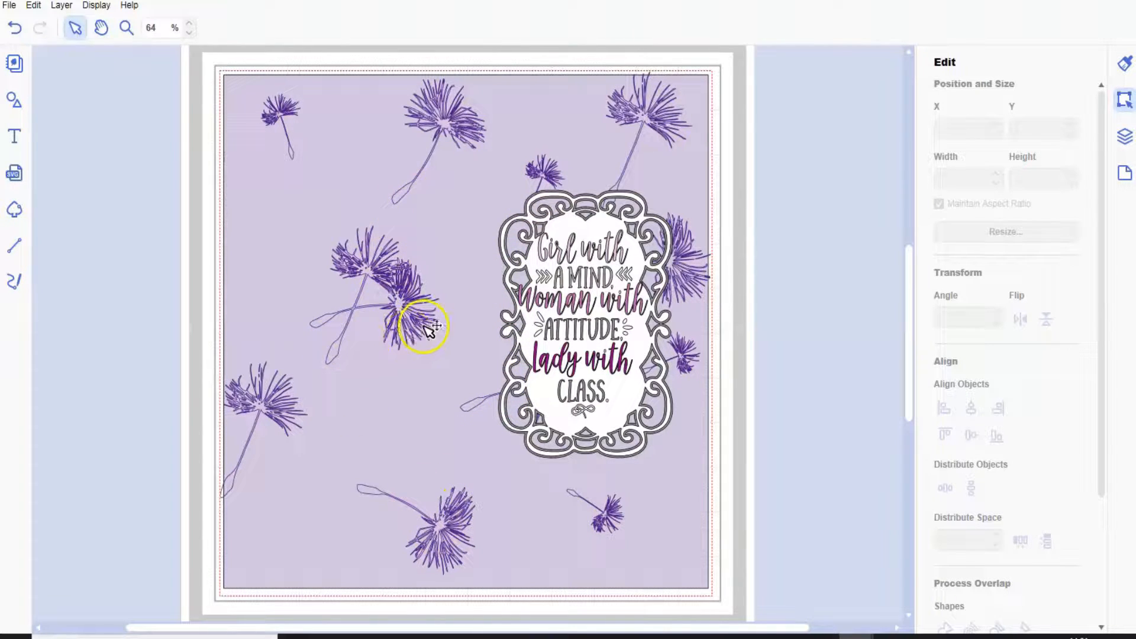
# Delete the quote inside the ornate frame and the lilac background square behind the design.
pyautogui.click(565, 309)
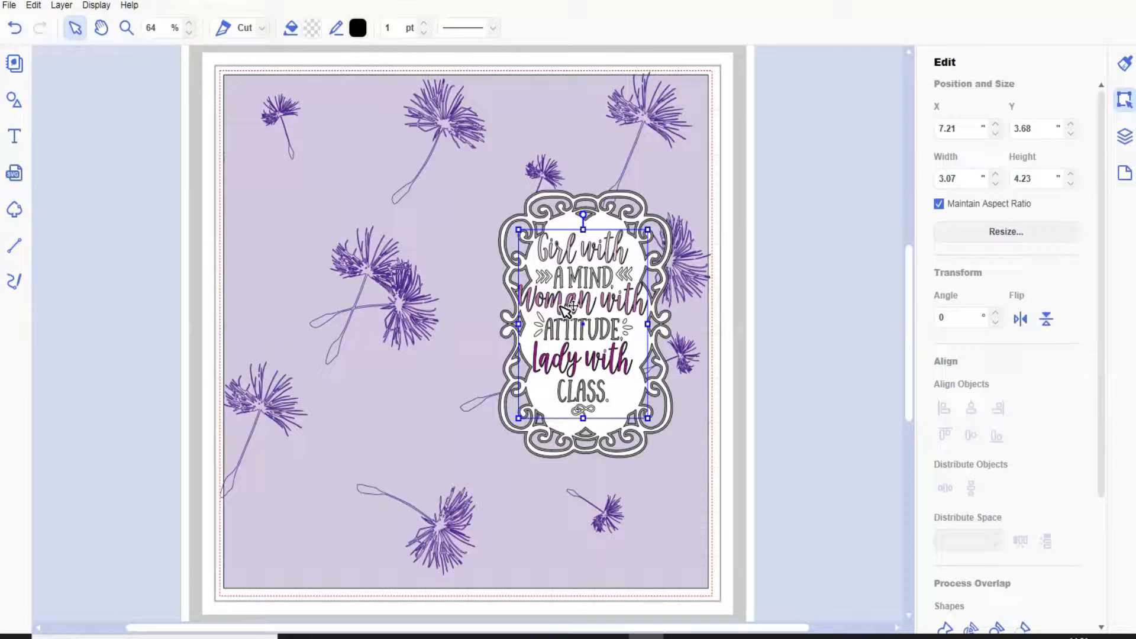
pyautogui.press('Delete')
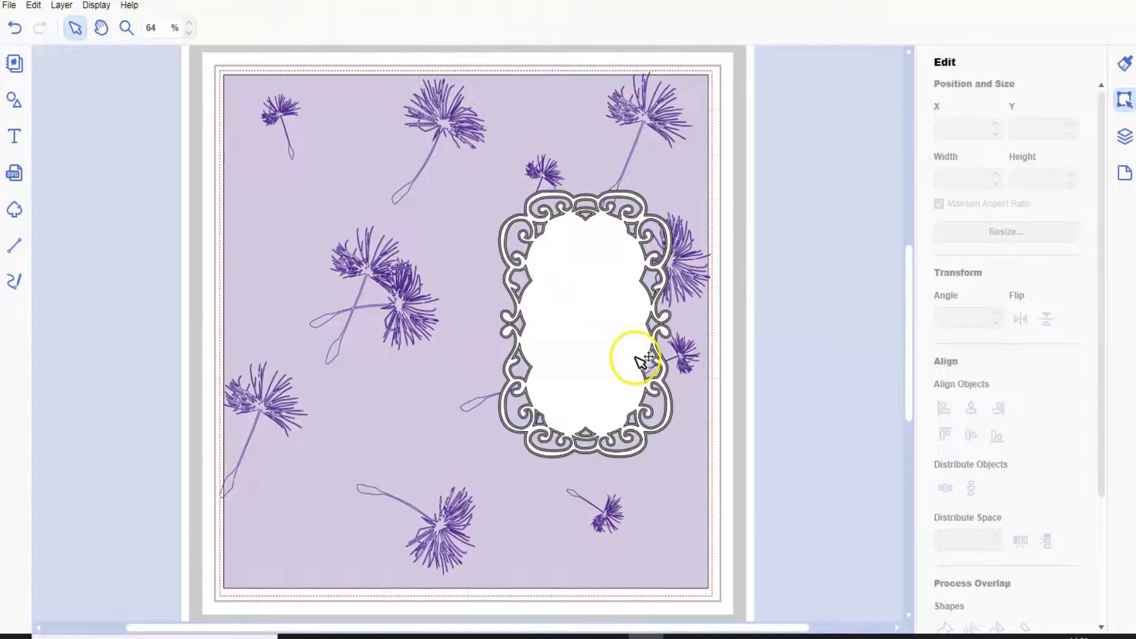
pyautogui.click(242, 92)
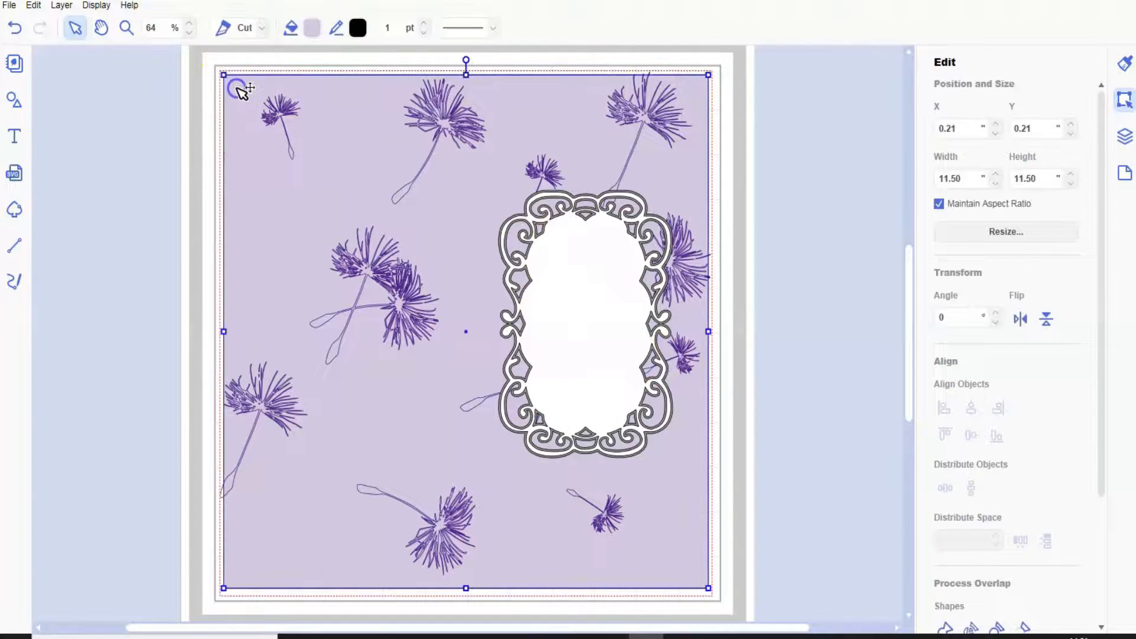
pyautogui.press('Delete')
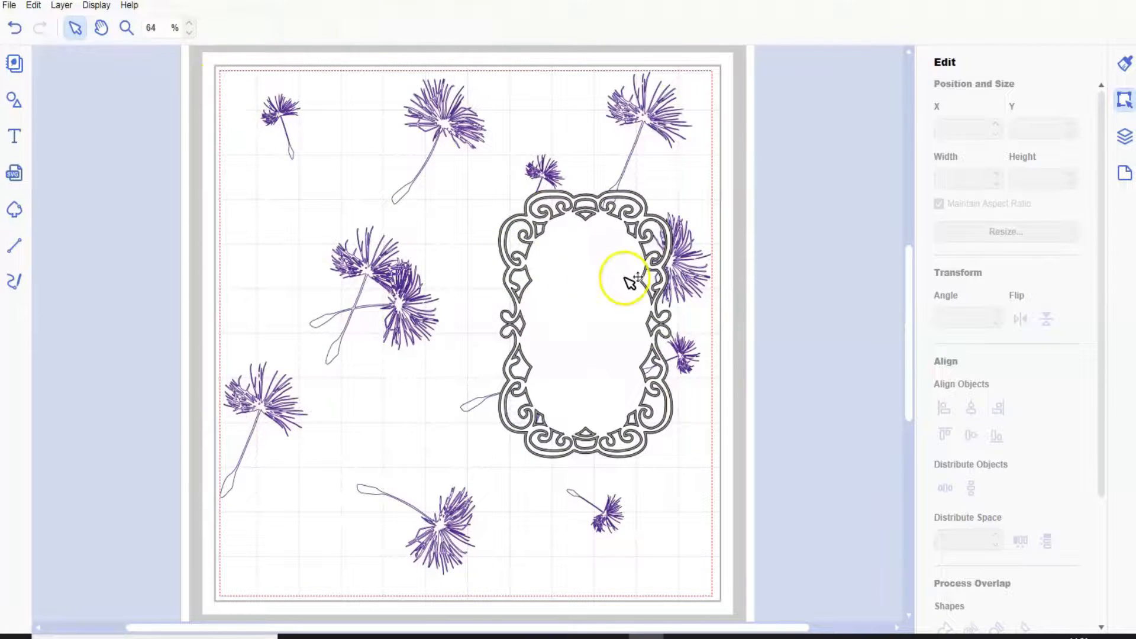
# Move the ornate frame off the mat and delete all the purple dandelion drawings.
pyautogui.click(647, 457)
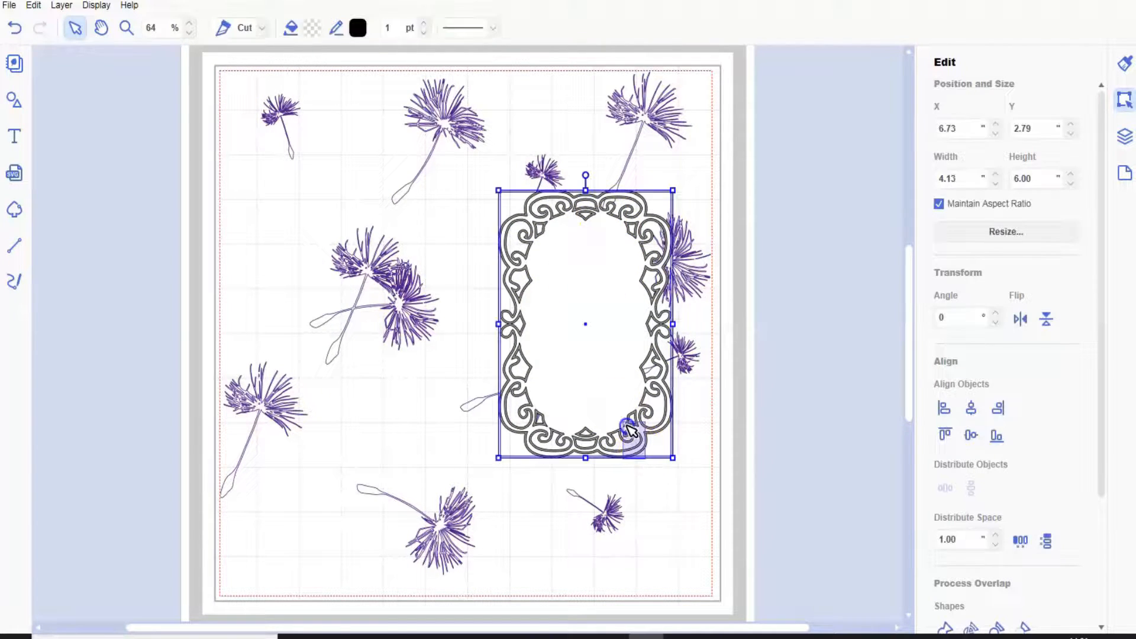
pyautogui.moveTo(639, 358); pyautogui.dragTo(858, 302)
pyautogui.moveTo(194, 61); pyautogui.dragTo(685, 569)
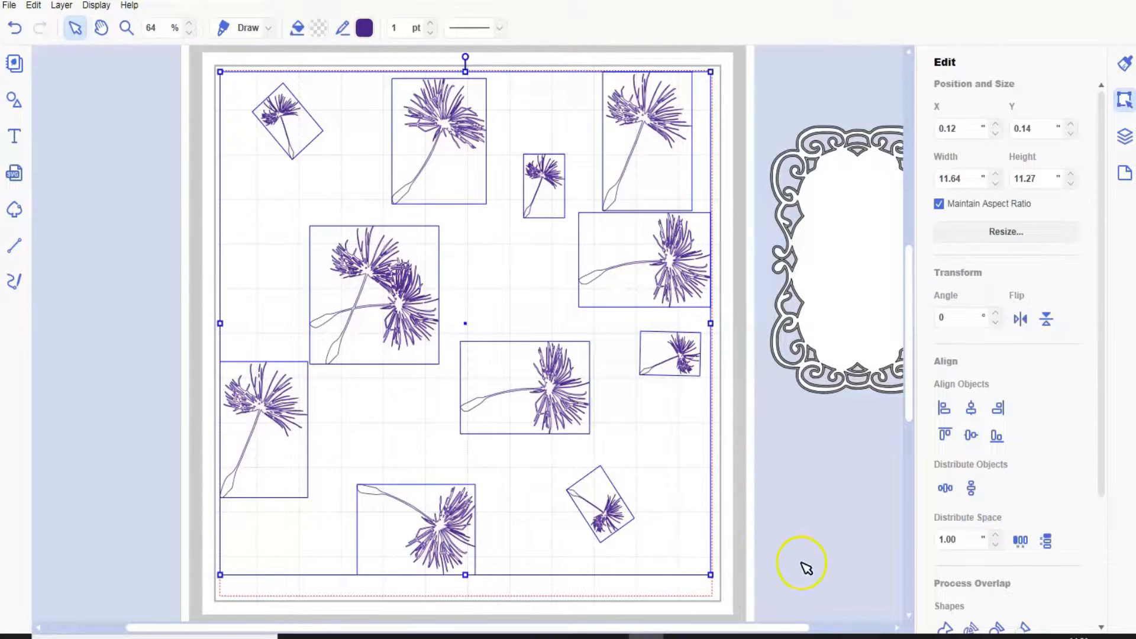
pyautogui.press('Delete')
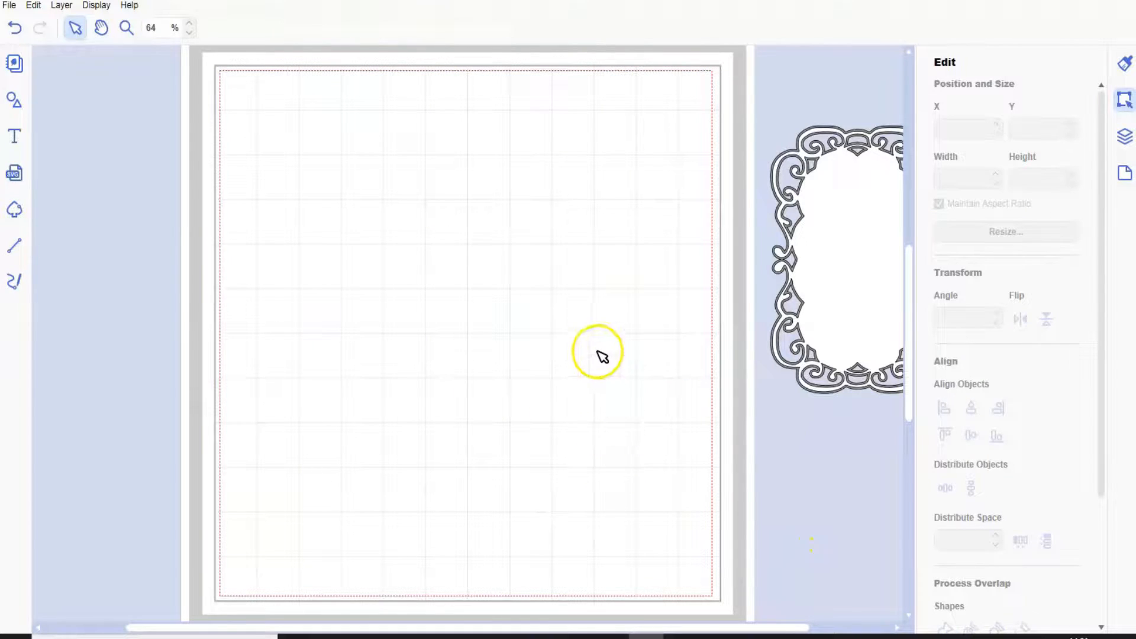
# Show the hidden quote group and move it onto the upper-left area of the mat.
pyautogui.click(1124, 136)
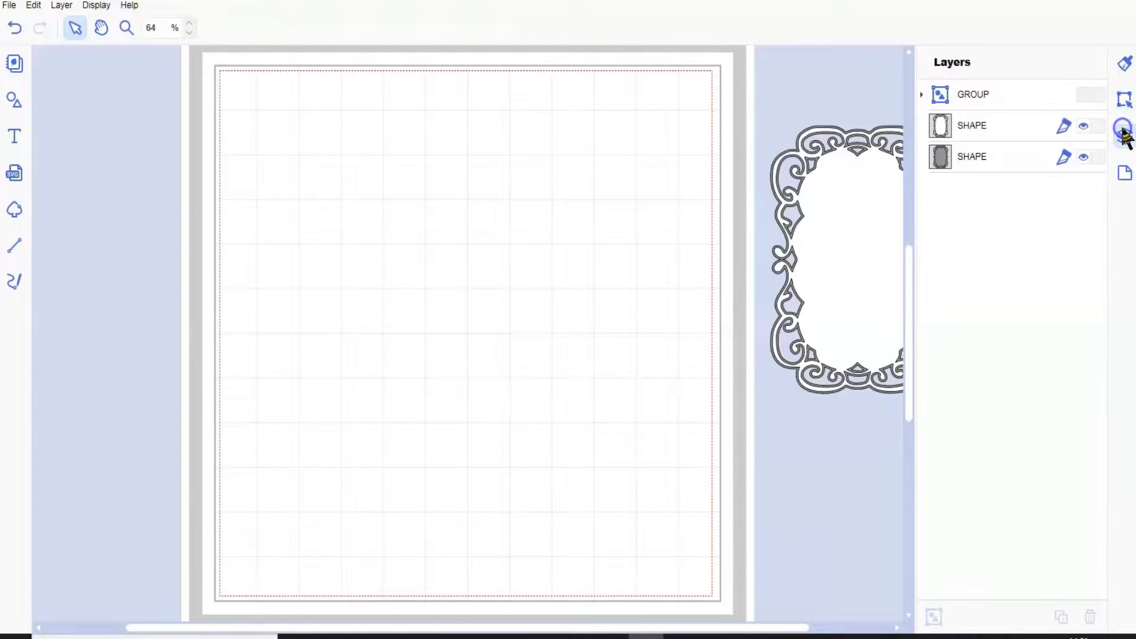
pyautogui.click(1084, 94)
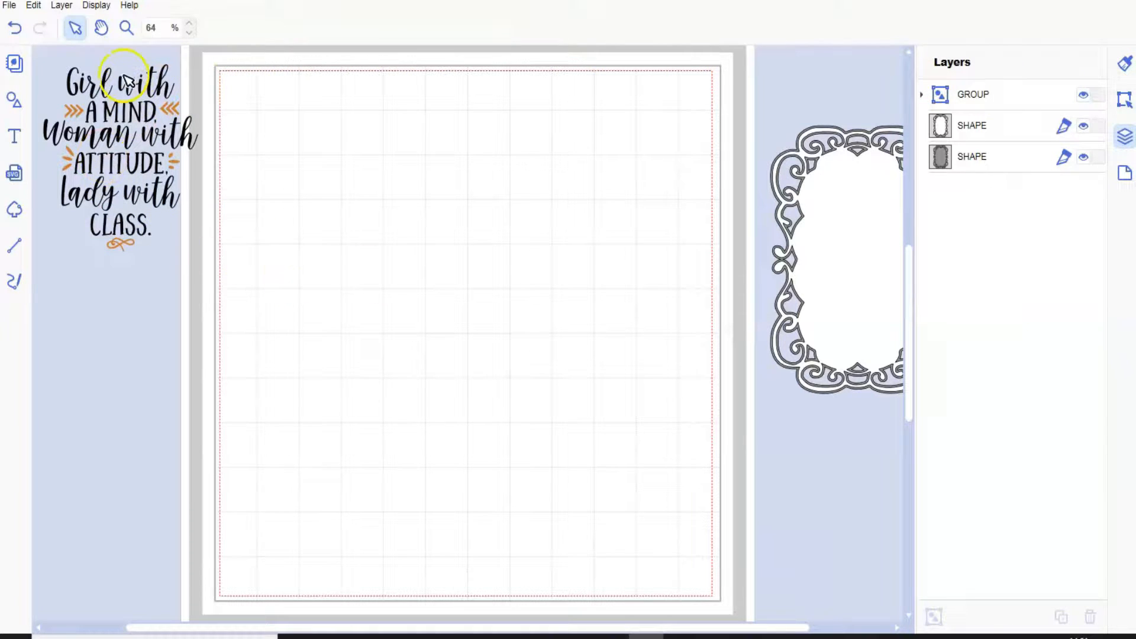
pyautogui.moveTo(43, 60); pyautogui.dragTo(205, 292)
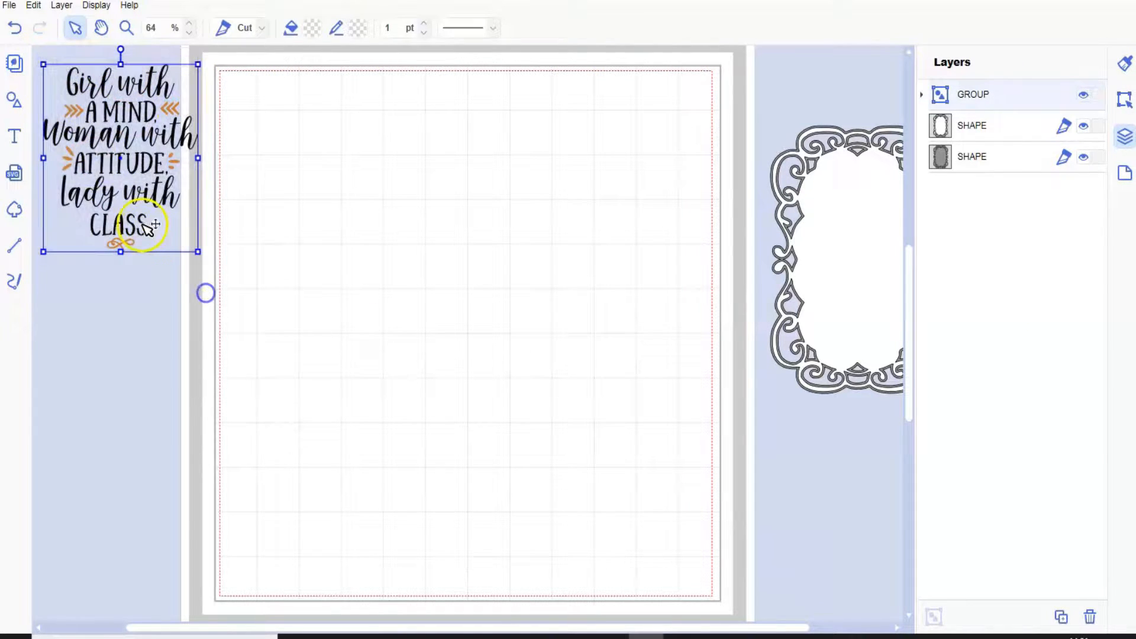
pyautogui.moveTo(203, 200); pyautogui.dragTo(382, 225)
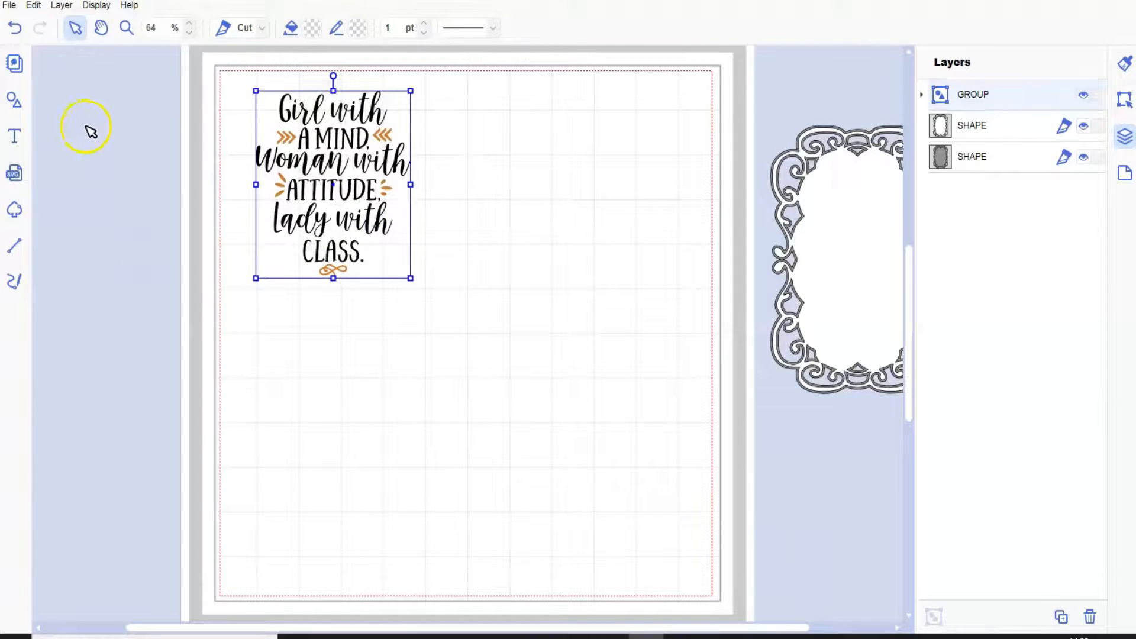
# Ungroup the "Girl with a mind" quote into separate shapes.
pyautogui.click(62, 5)
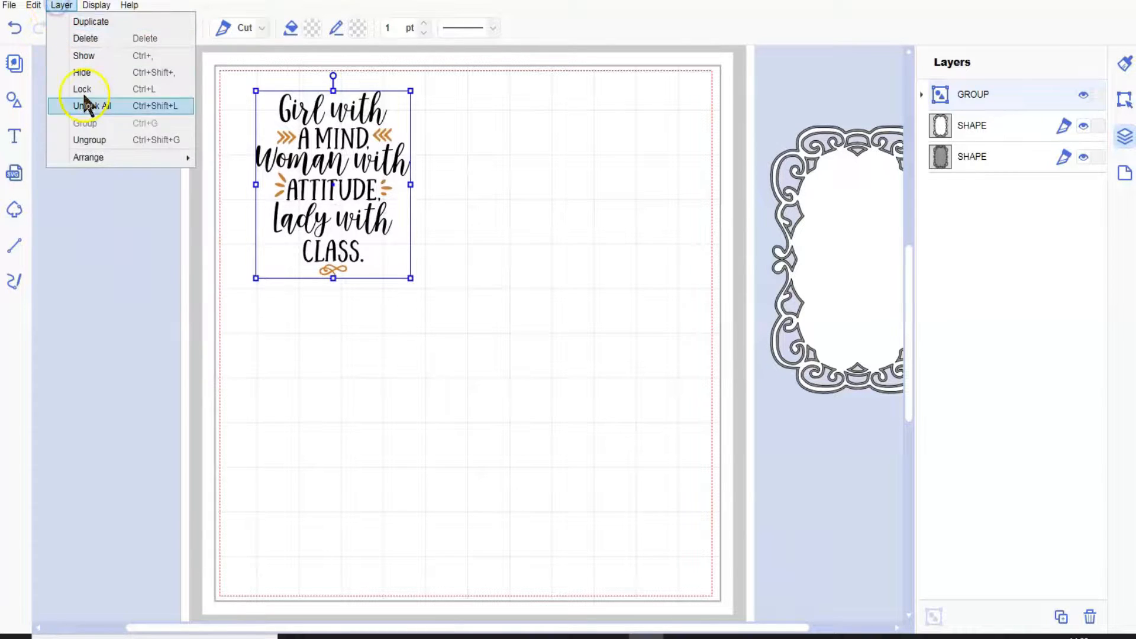
pyautogui.click(90, 135)
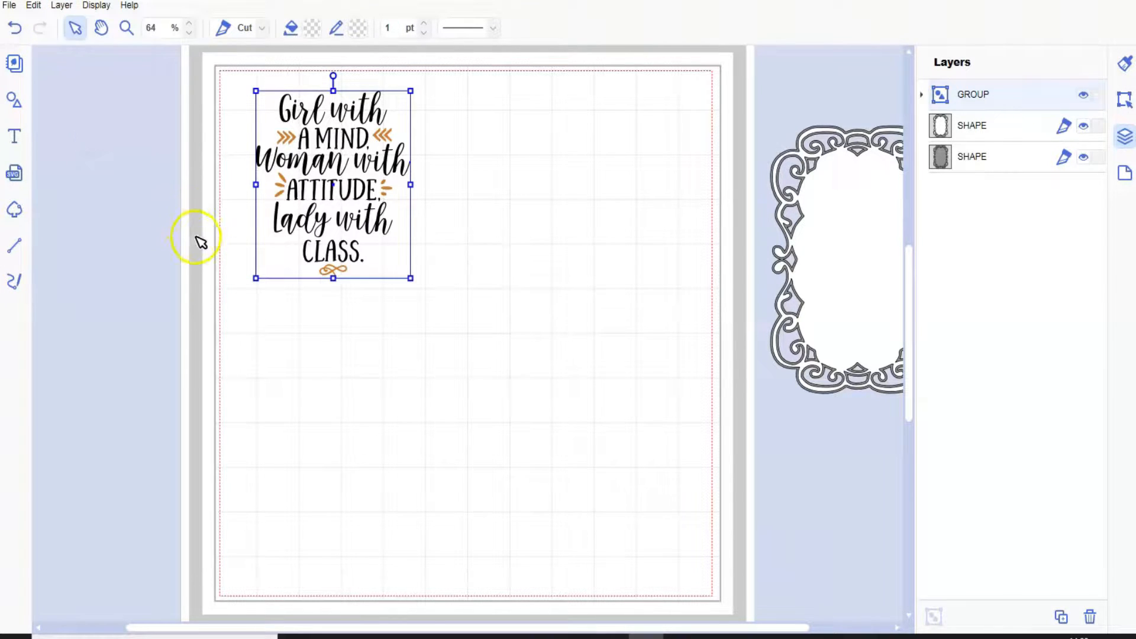
pyautogui.click(264, 265)
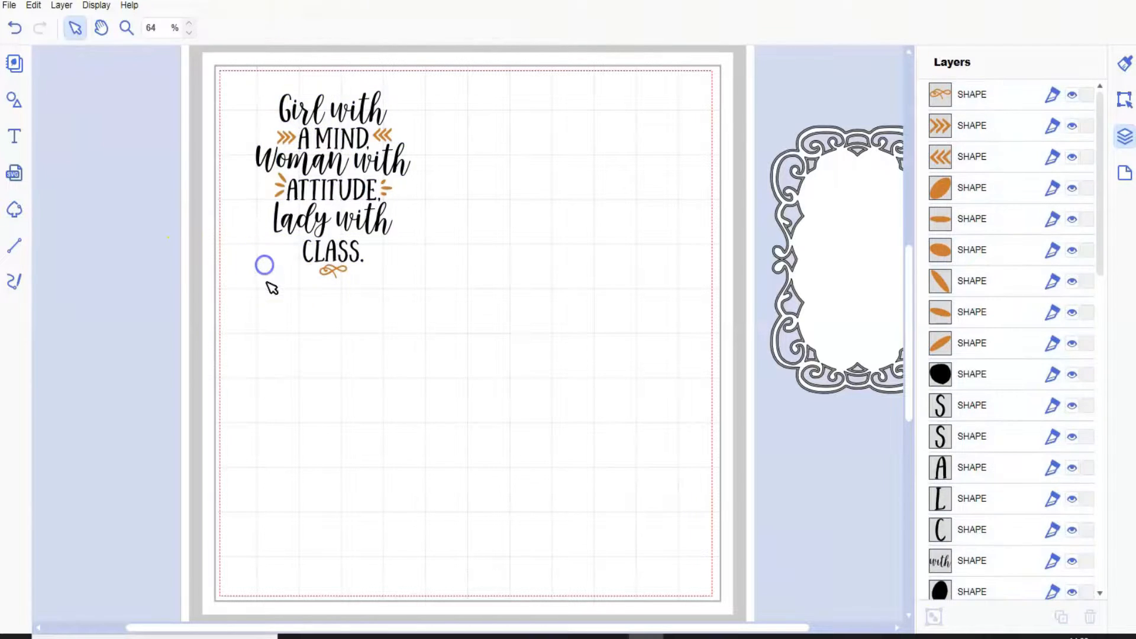
# Delete the two orange chevron ornaments on either side of "A MIND".
pyautogui.click(124, 28)
pyautogui.moveTo(273, 93); pyautogui.dragTo(390, 300)
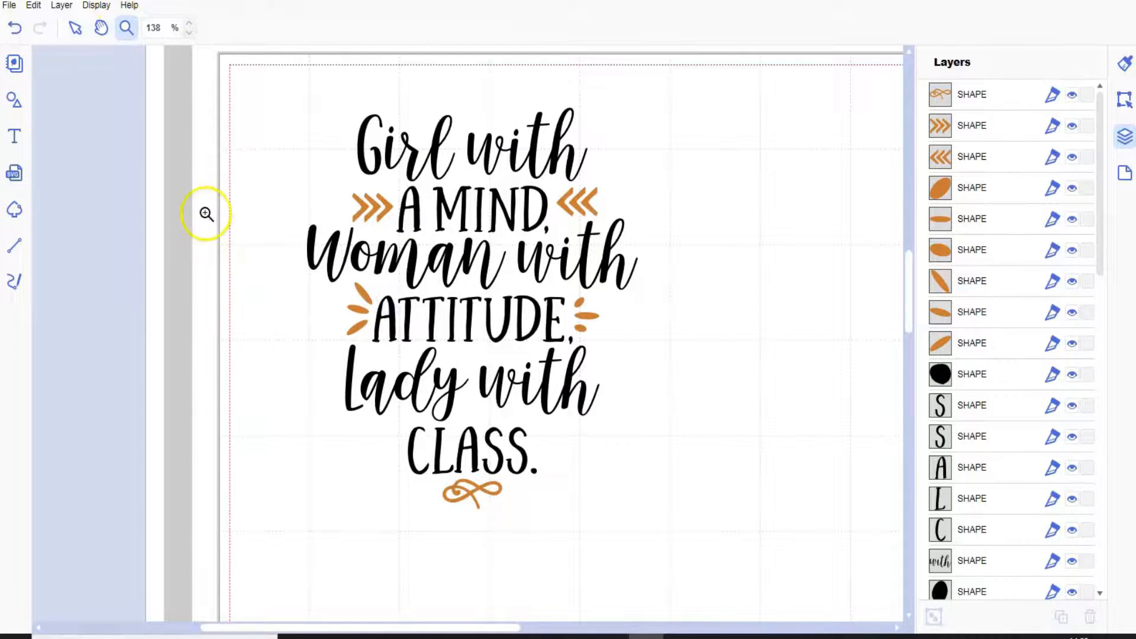
pyautogui.click(73, 29)
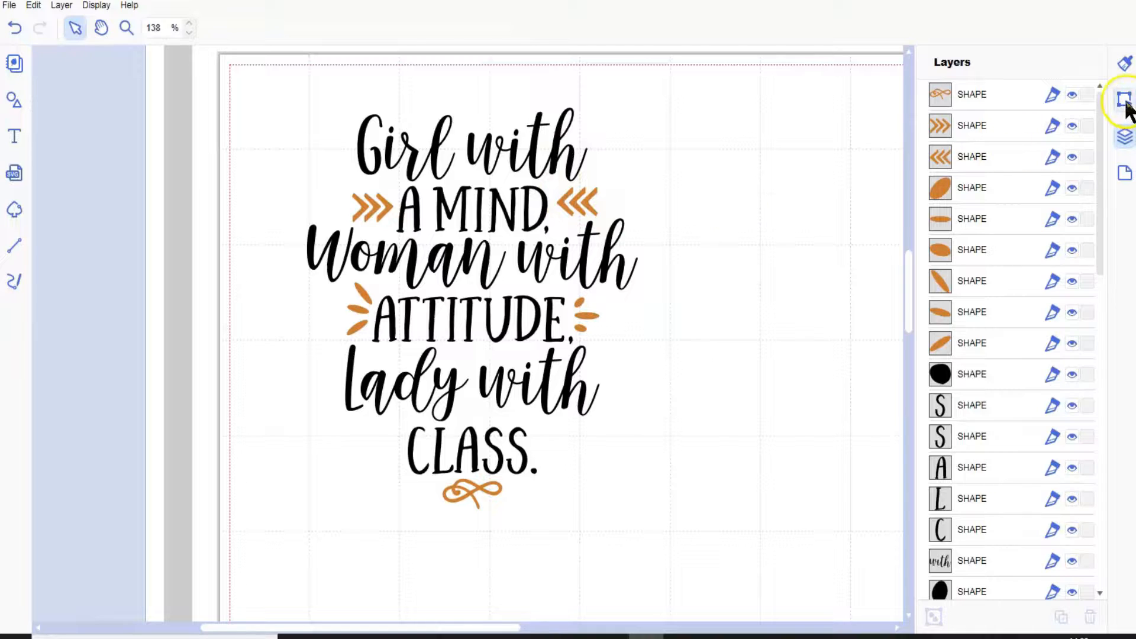
pyautogui.click(658, 190)
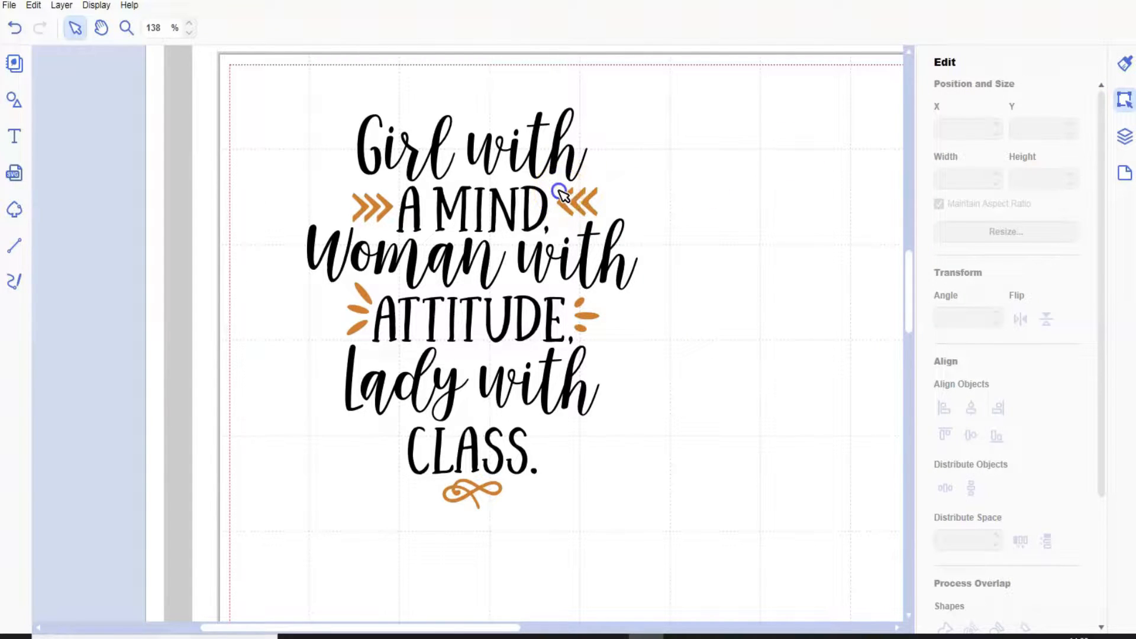
pyautogui.click(588, 207)
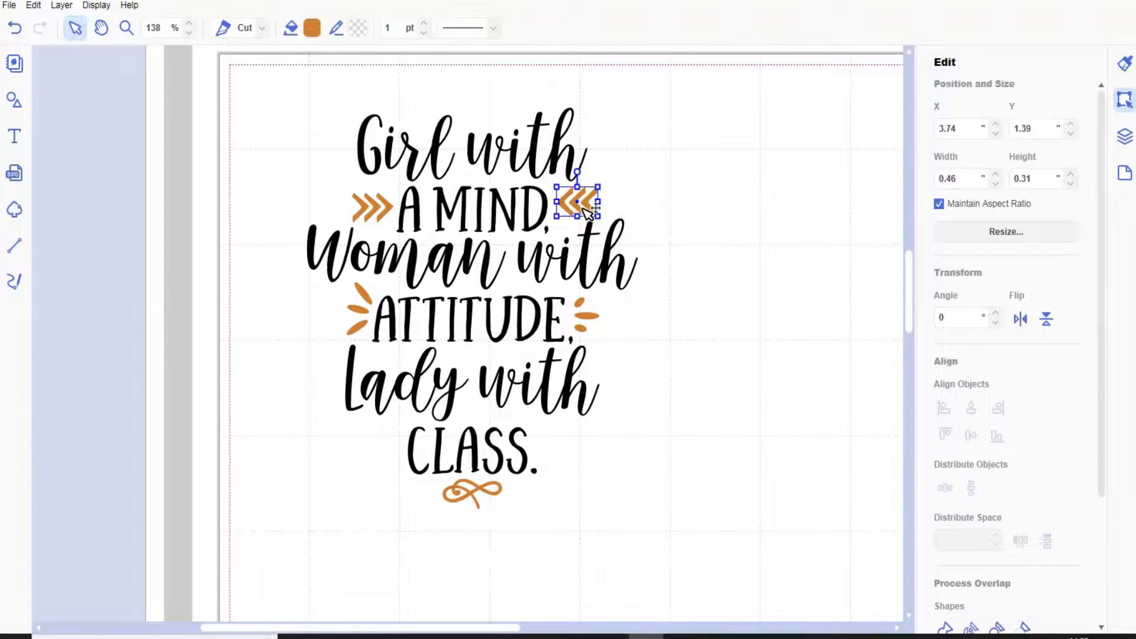
pyautogui.press('Delete')
pyautogui.click(388, 209)
pyautogui.press('Delete')
# Delete the orange accent strokes to the right of "ATTITUDE".
pyautogui.click(367, 294)
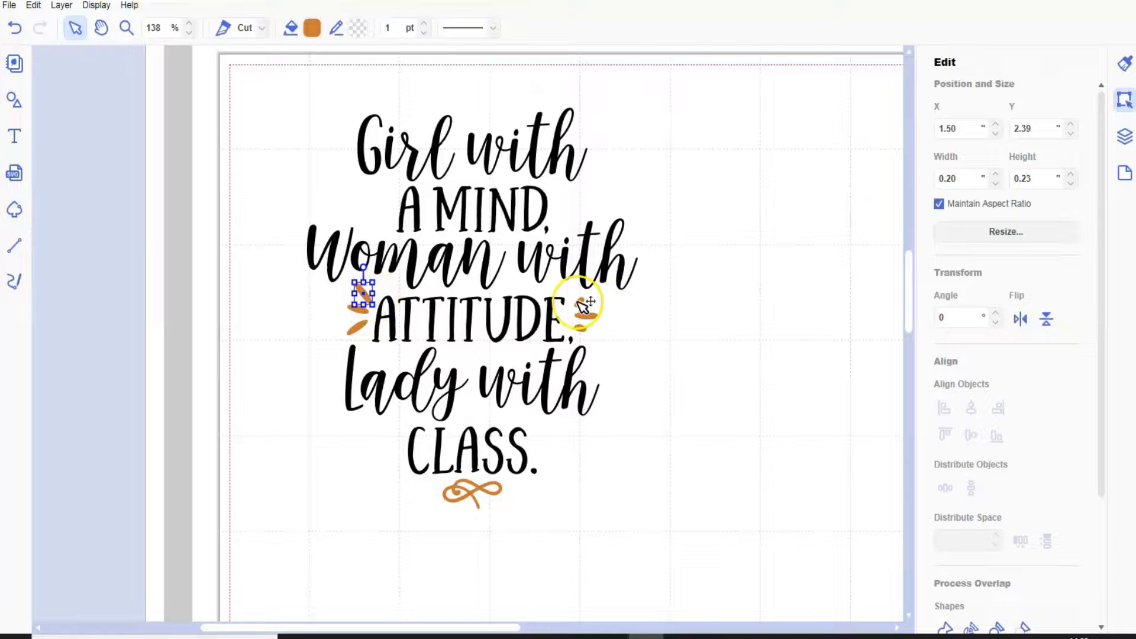
pyautogui.click(585, 329)
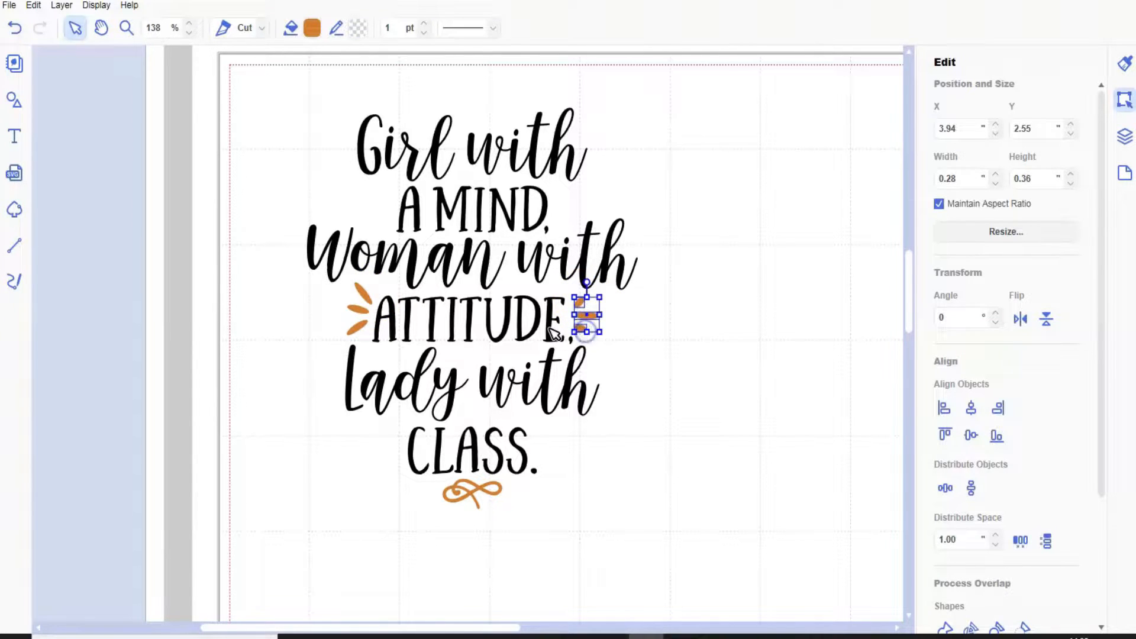
pyautogui.press('Delete')
# Delete the orange accent strokes to the left of "ATTITUDE" and the orange flourish below "CLASS".
pyautogui.moveTo(359, 287)
pyautogui.mouseDown()
pyautogui.moveTo(359, 306)
pyautogui.moveTo(357, 285)
pyautogui.mouseUp()
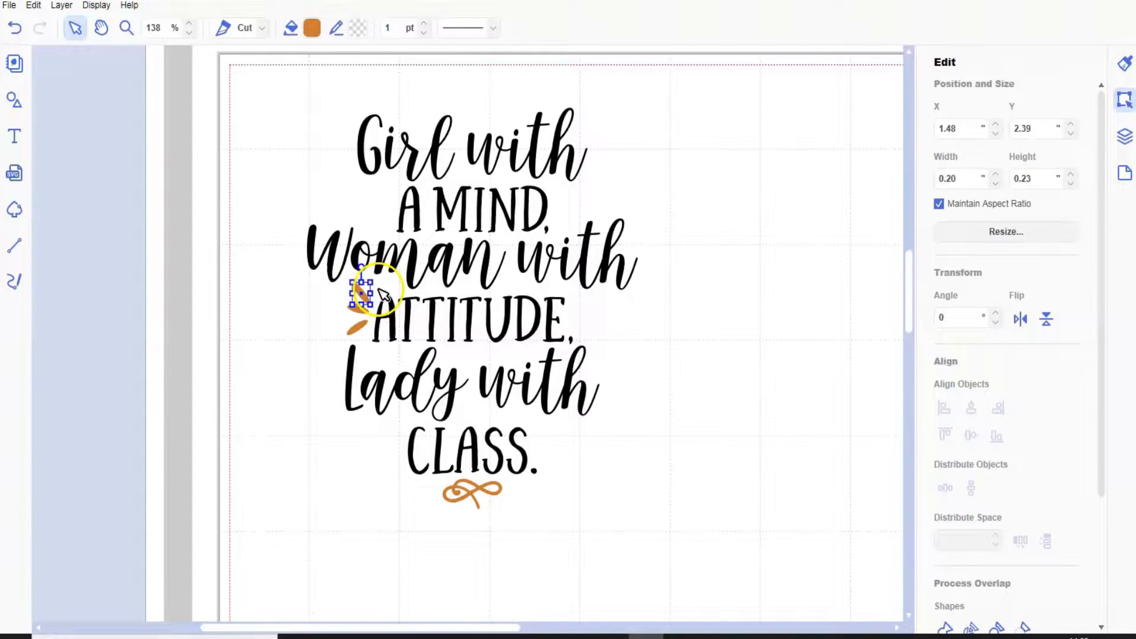
pyautogui.click(376, 288)
pyautogui.moveTo(367, 289)
pyautogui.mouseDown()
pyautogui.moveTo(359, 327)
pyautogui.moveTo(363, 309)
pyautogui.mouseUp()
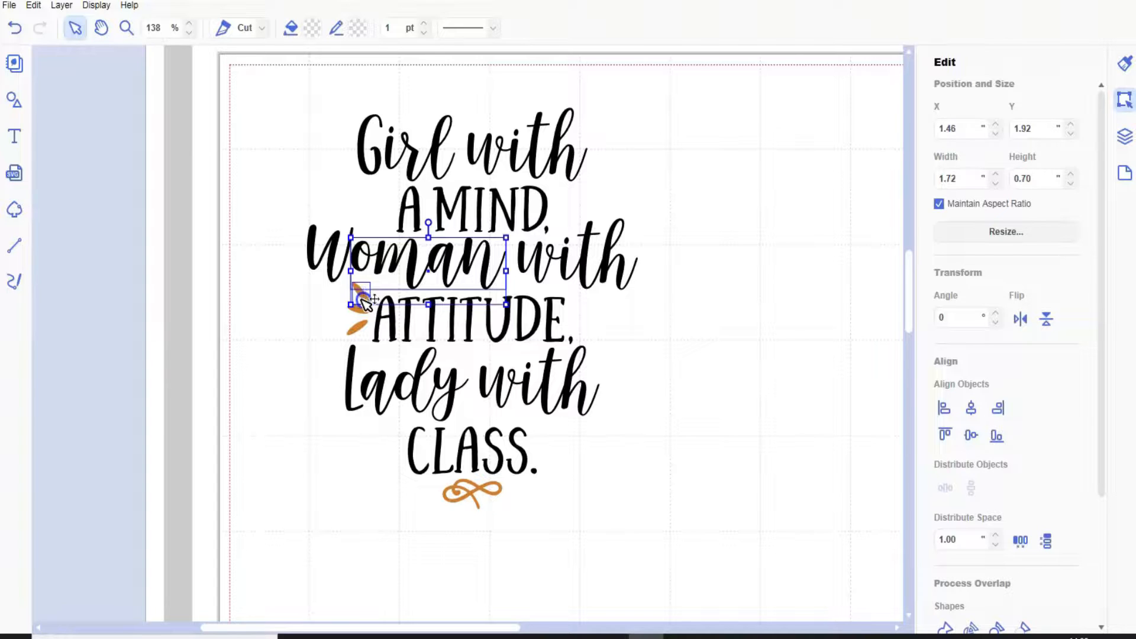
pyautogui.click(358, 336)
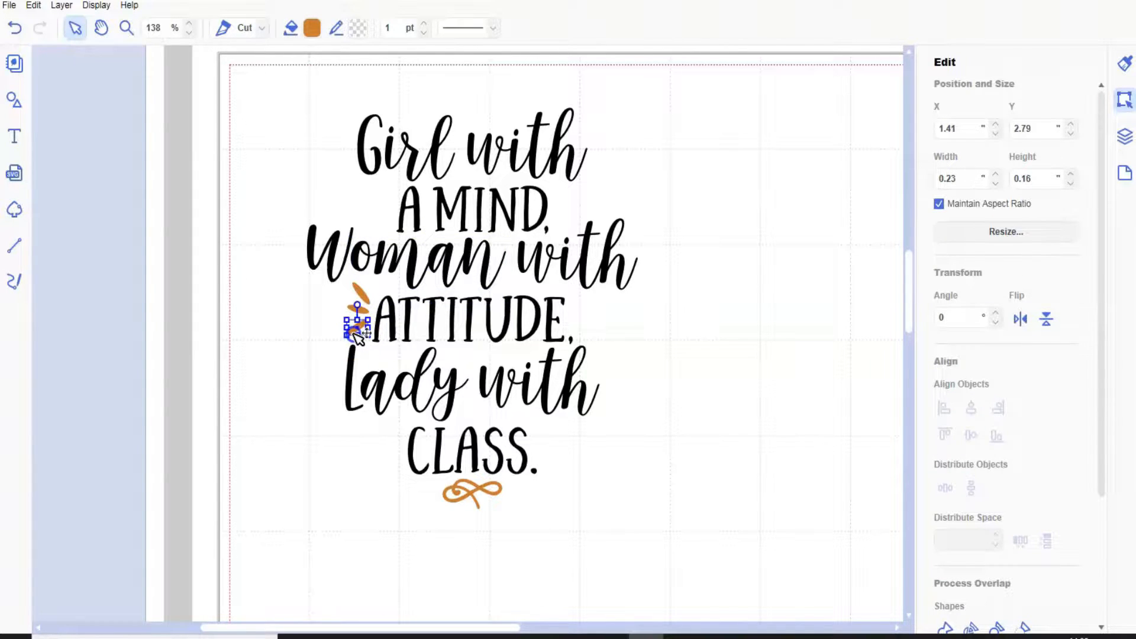
pyautogui.press('Delete')
pyautogui.click(355, 323)
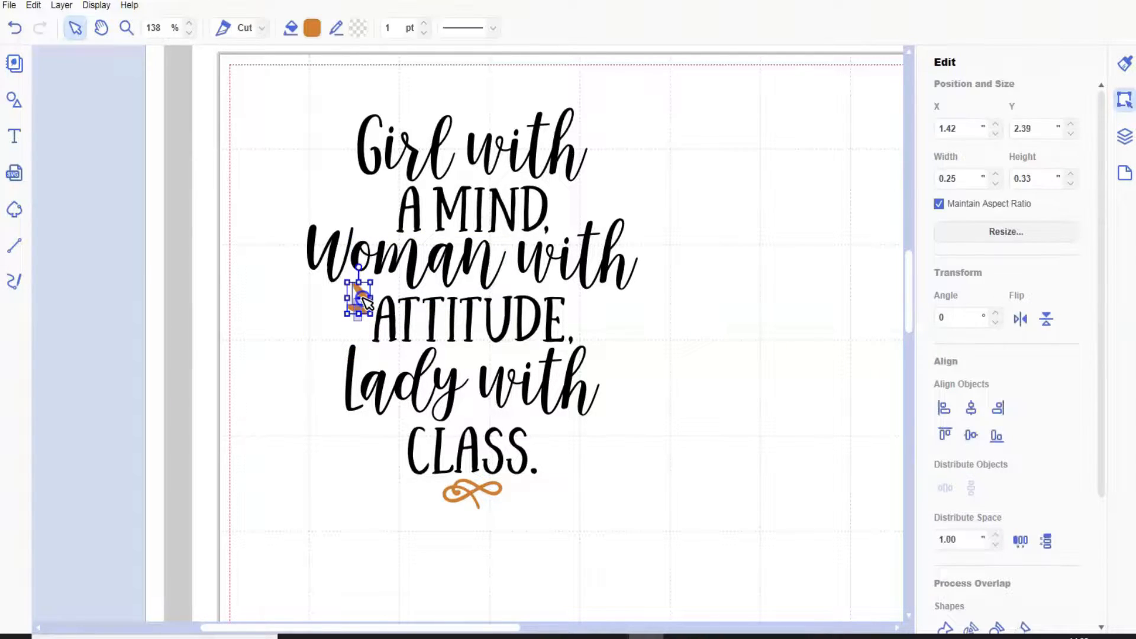
pyautogui.press('Delete')
pyautogui.click(471, 492)
pyautogui.press('Delete')
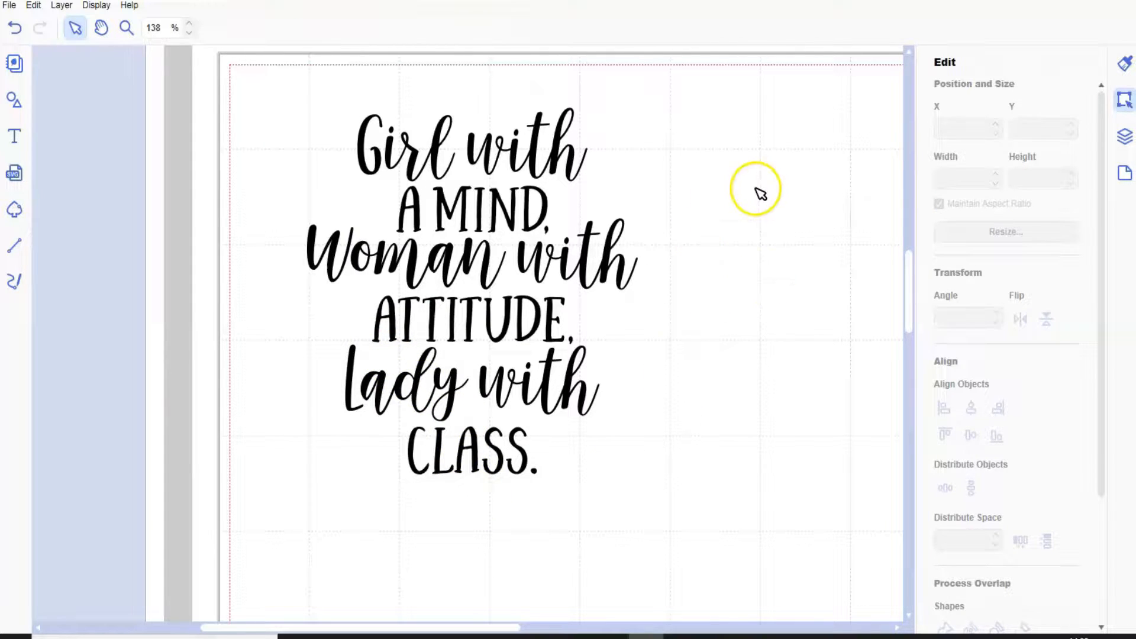
# Group the letters of "Girl with" and the letters of "A MIND" as two separate groups.
pyautogui.moveTo(343, 110); pyautogui.dragTo(577, 181)
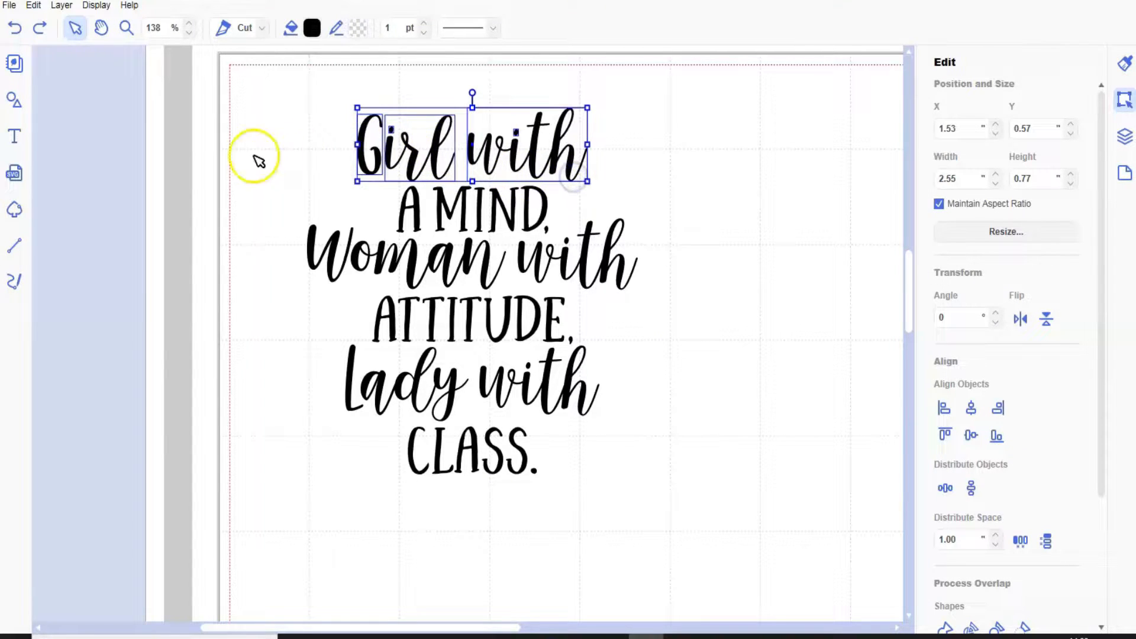
pyautogui.click(61, 5)
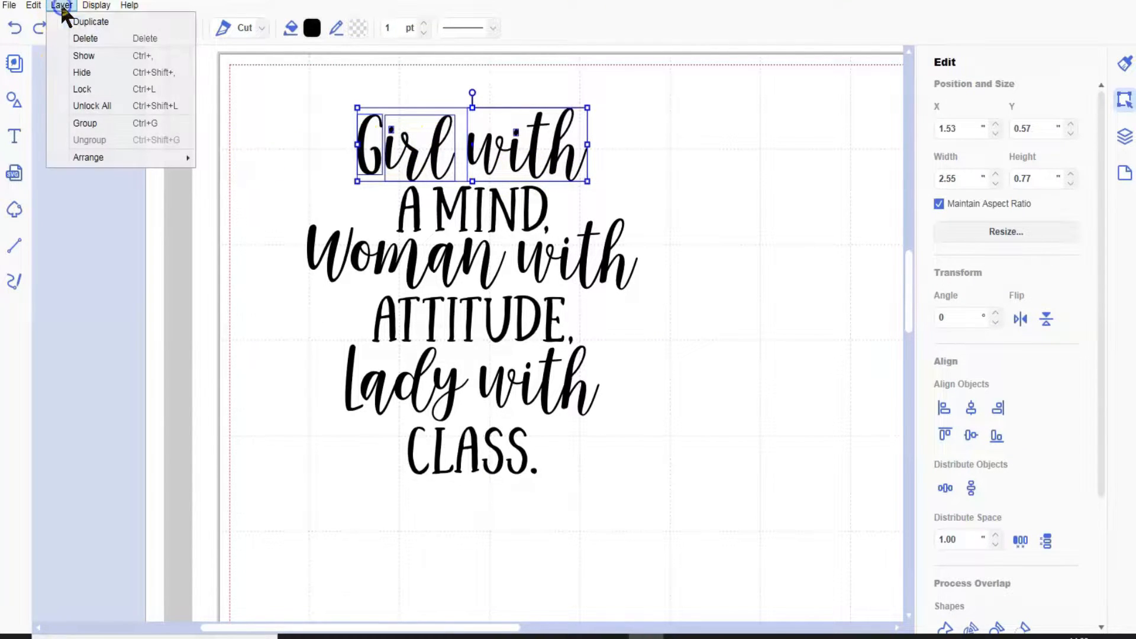
pyautogui.click(102, 124)
pyautogui.moveTo(388, 211); pyautogui.dragTo(552, 216)
pyautogui.click(60, 5)
pyautogui.click(89, 123)
# Group the letters of "Woman with" and the letters of "ATTITUDE" as two separate groups.
pyautogui.moveTo(294, 259); pyautogui.dragTo(629, 267)
pyautogui.click(61, 5)
pyautogui.click(95, 123)
pyautogui.moveTo(361, 322); pyautogui.dragTo(577, 329)
pyautogui.click(61, 5)
pyautogui.click(92, 124)
# Group the letters of "Lady with" and the letters of "CLASS." as two separate groups.
pyautogui.moveTo(325, 388); pyautogui.dragTo(602, 393)
pyautogui.click(61, 5)
pyautogui.click(83, 126)
pyautogui.moveTo(418, 458); pyautogui.dragTo(541, 477)
pyautogui.click(61, 5)
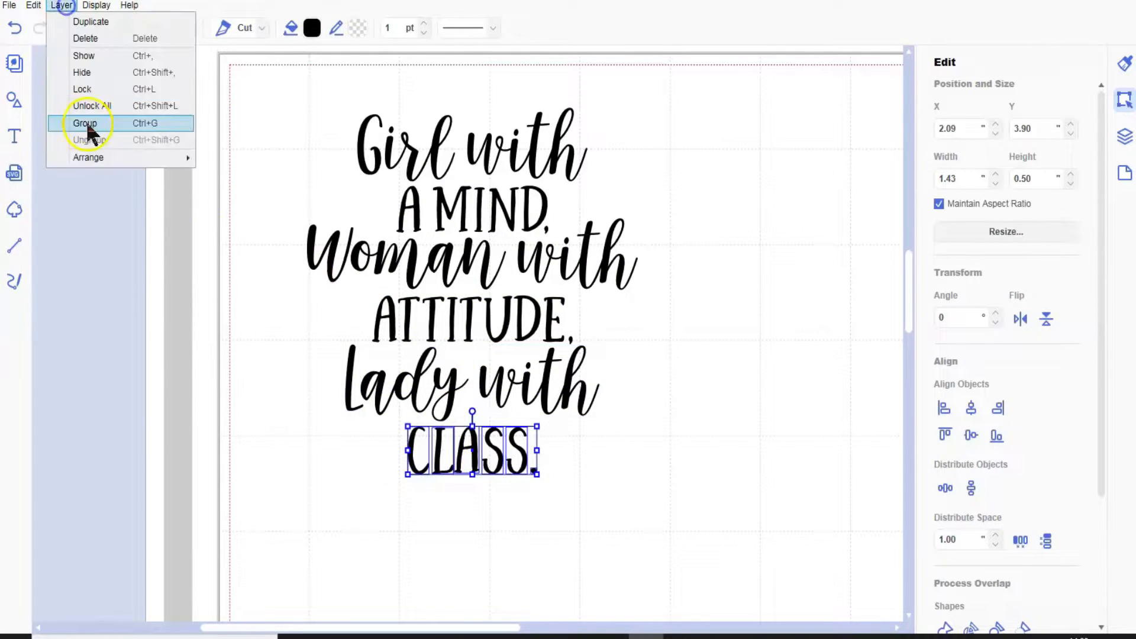
pyautogui.click(89, 126)
# Set the fill color of the "Girl with" line to pale lilac.
pyautogui.click(535, 152)
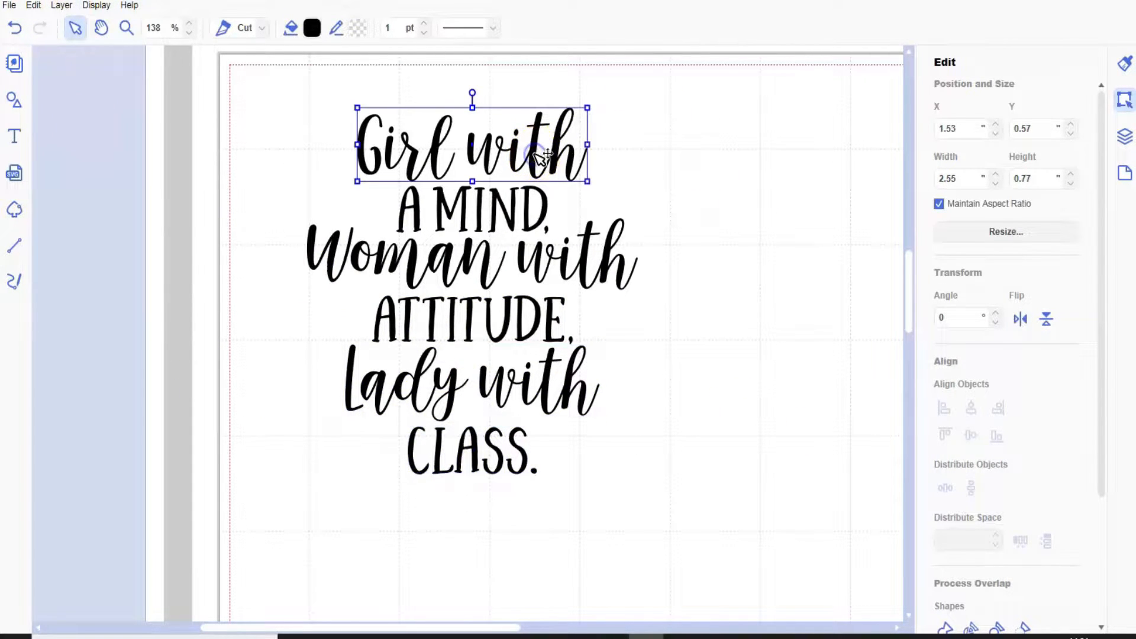
pyautogui.click(313, 28)
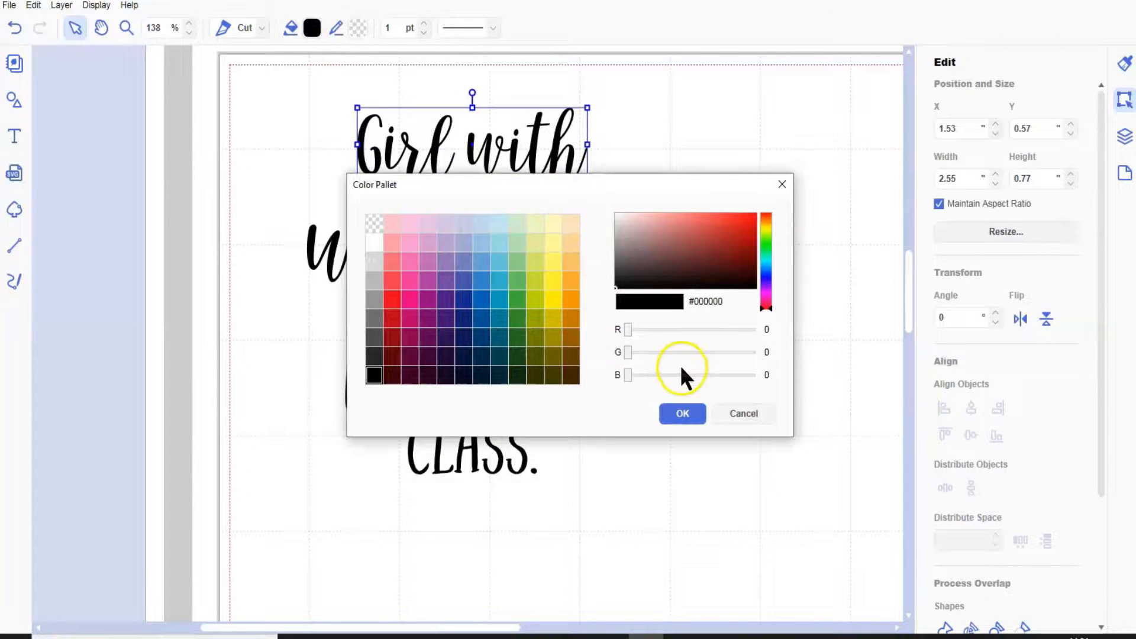
pyautogui.click(447, 227)
pyautogui.click(680, 421)
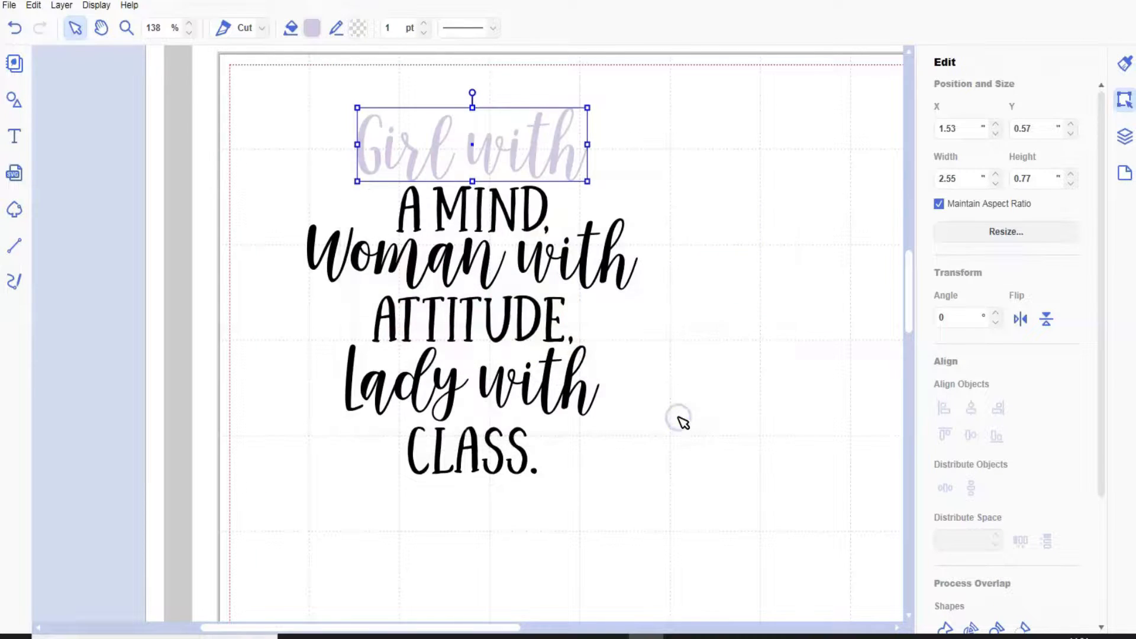
# Set the fill color of the "A MIND" line to light gray.
pyautogui.click(532, 226)
pyautogui.click(535, 234)
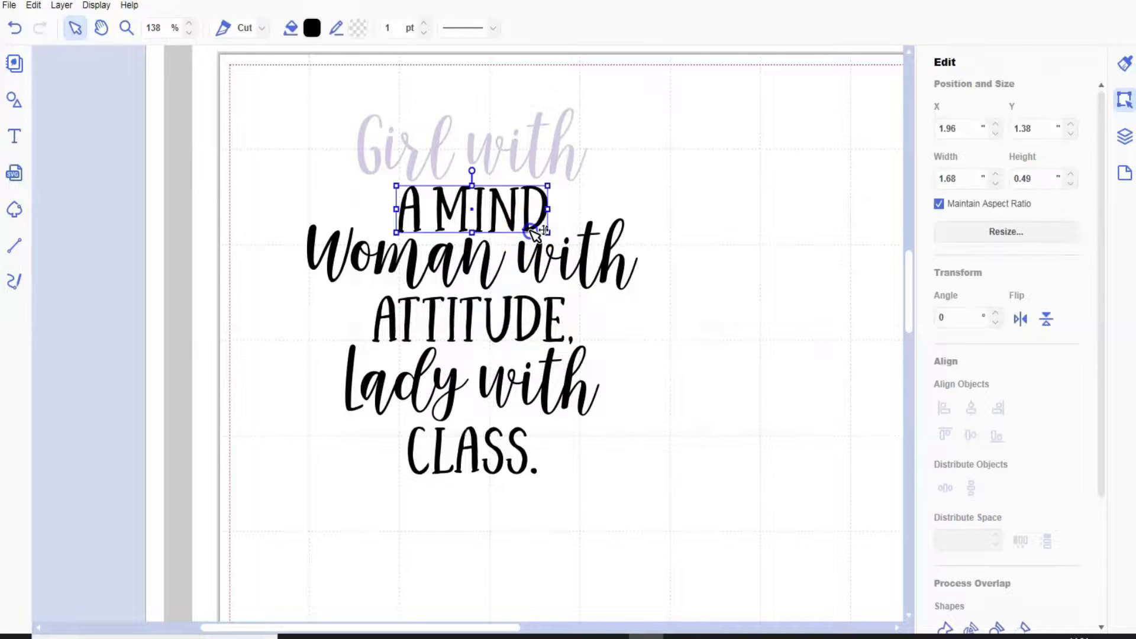
pyautogui.click(312, 28)
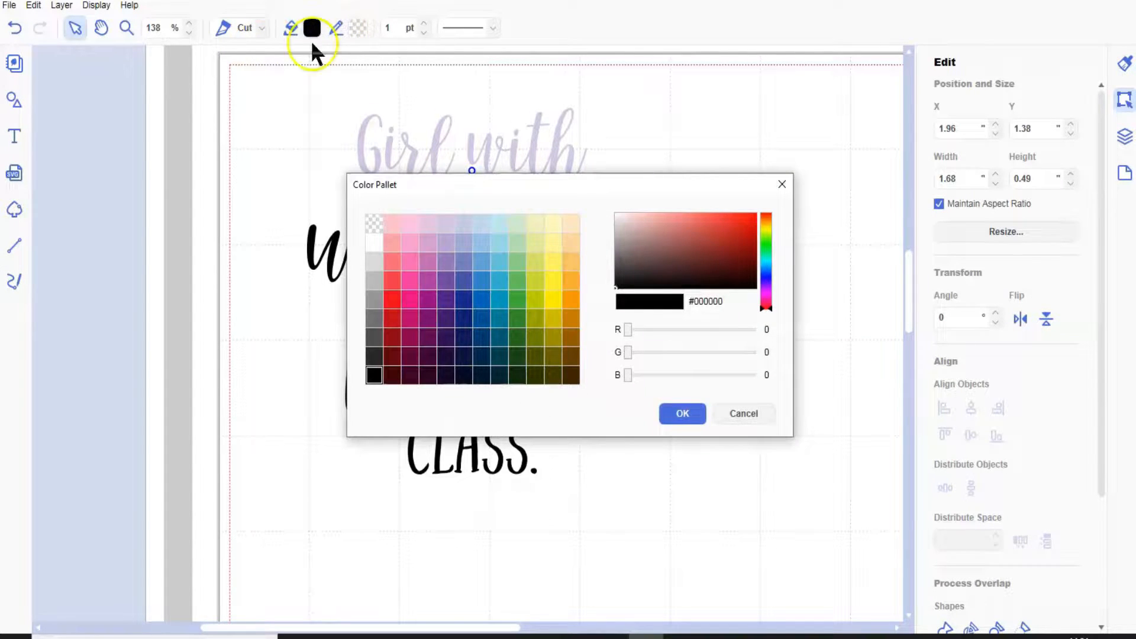
pyautogui.click(376, 283)
pyautogui.click(684, 418)
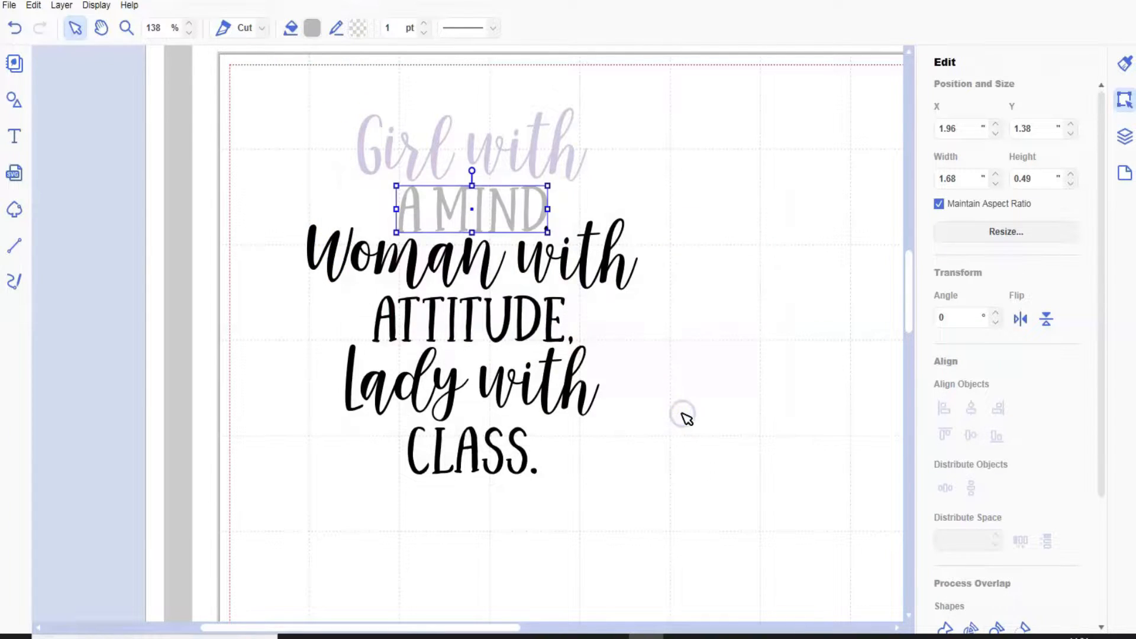
# Set the fill color of the "Woman with" line to medium purple.
pyautogui.click(590, 273)
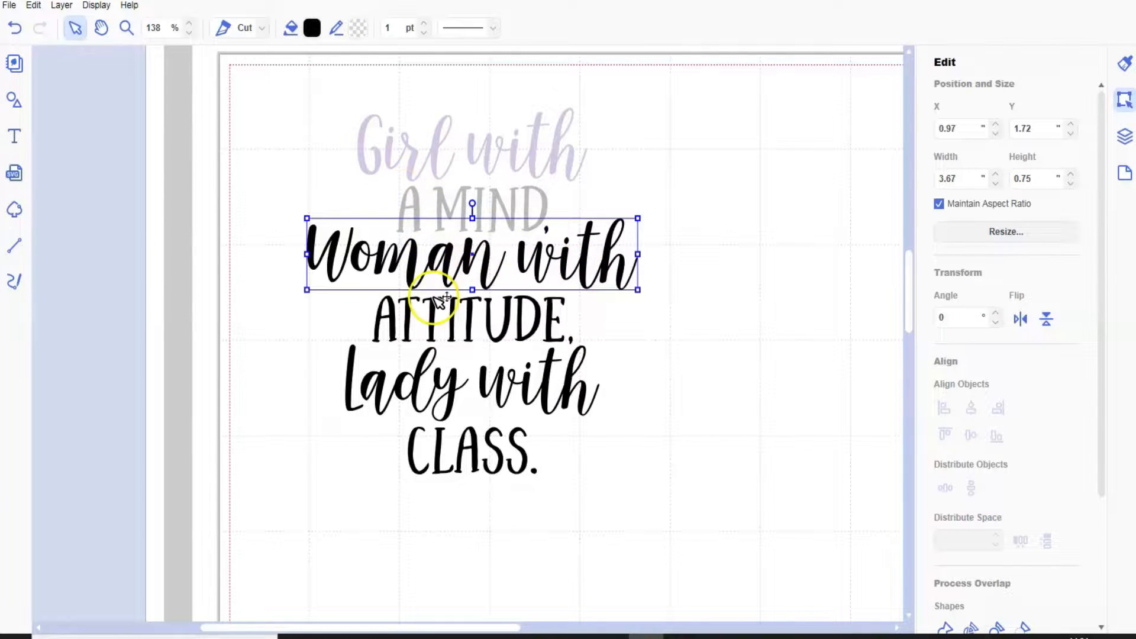
pyautogui.click(313, 30)
pyautogui.click(450, 261)
pyautogui.click(683, 411)
# Set the fill color of the "ATTITUDE" line to medium gray.
pyautogui.click(536, 322)
pyautogui.click(312, 28)
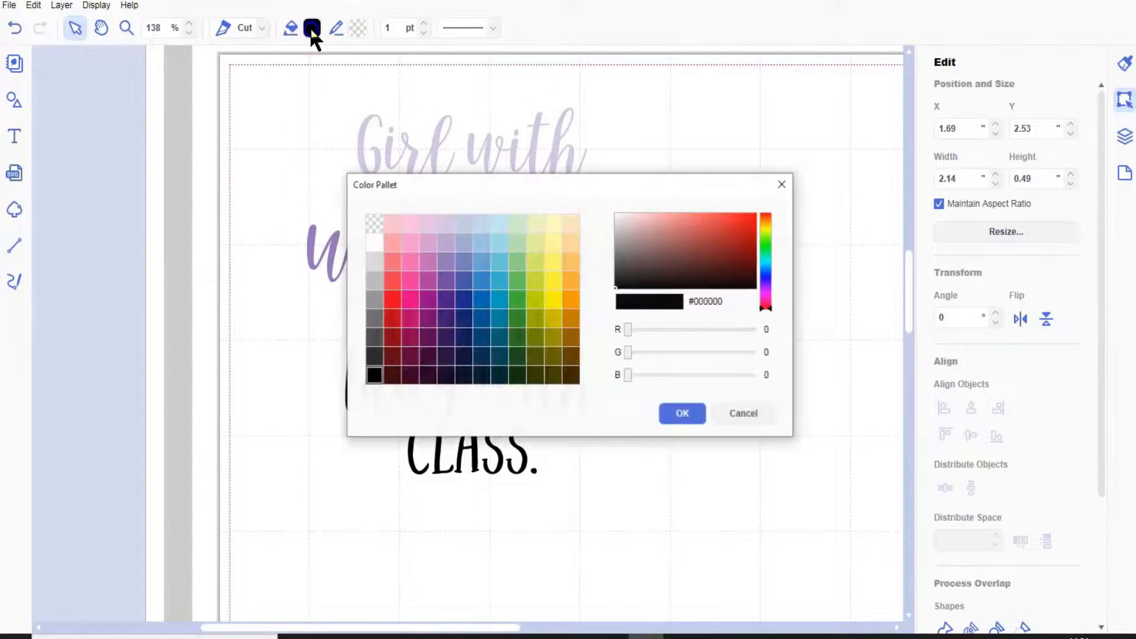
pyautogui.click(696, 414)
# Set the fill color of the "Lady with" line to dark purple.
pyautogui.click(518, 387)
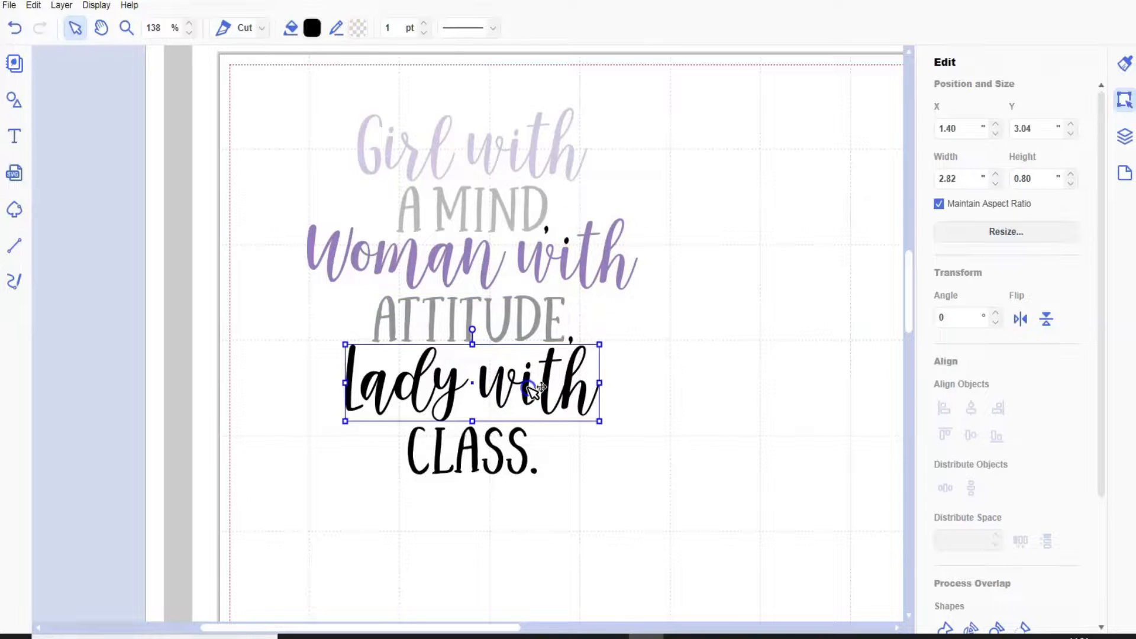
pyautogui.click(312, 27)
pyautogui.click(447, 316)
pyautogui.click(685, 416)
# Set the fill color of the "CLASS." line to gray.
pyautogui.click(540, 463)
pyautogui.click(312, 27)
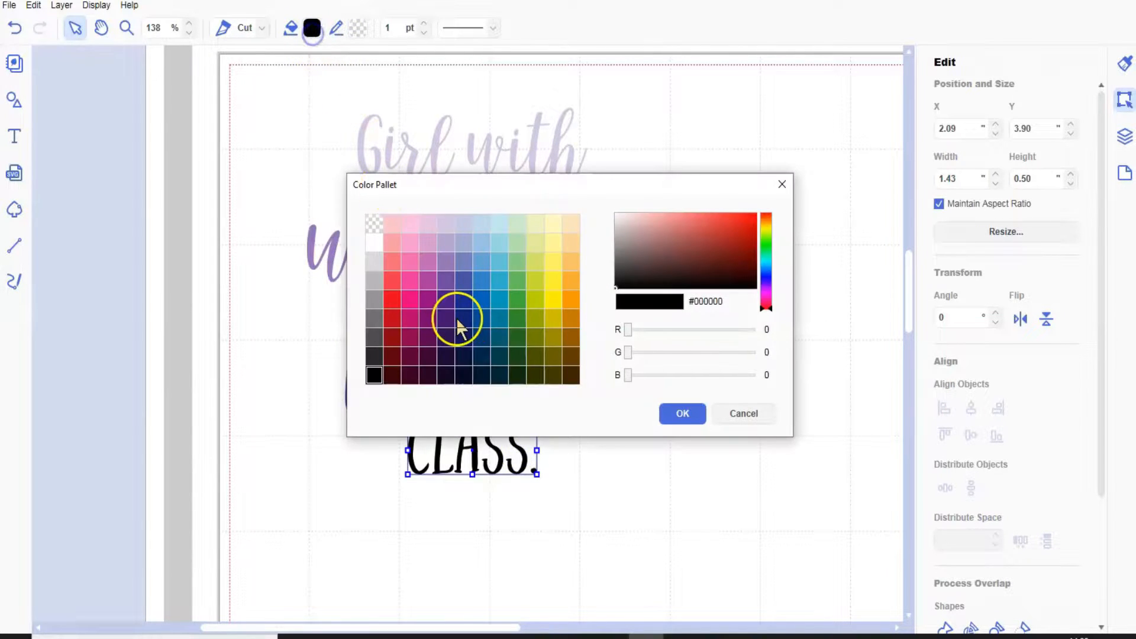
pyautogui.click(683, 413)
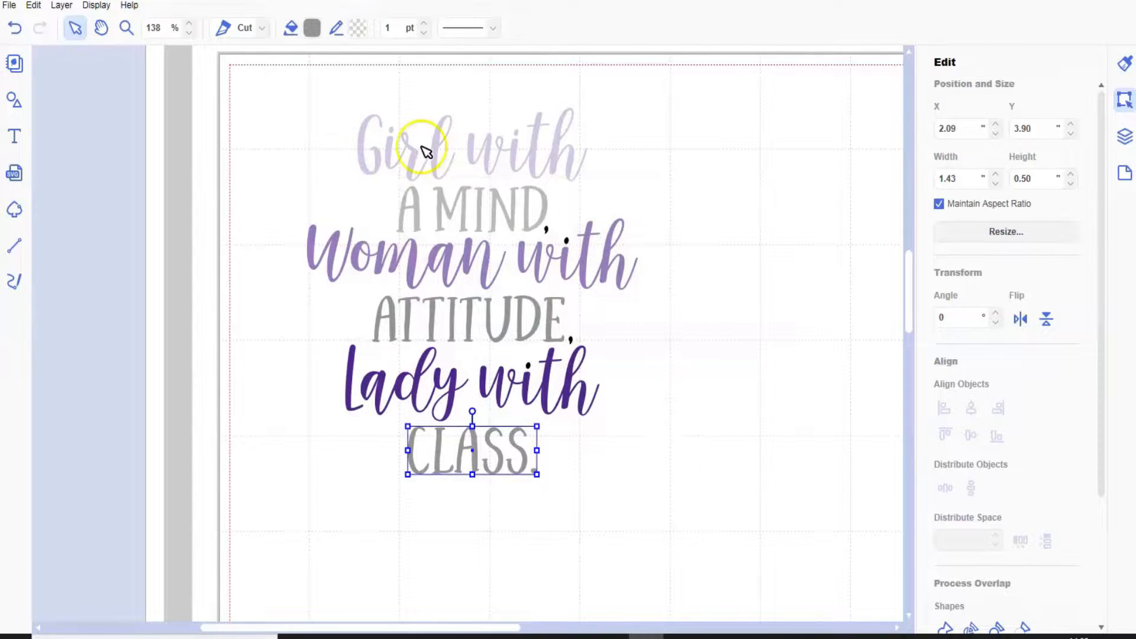
# Group all six lines of the quote into a single object.
pyautogui.moveTo(451, 93); pyautogui.dragTo(485, 504)
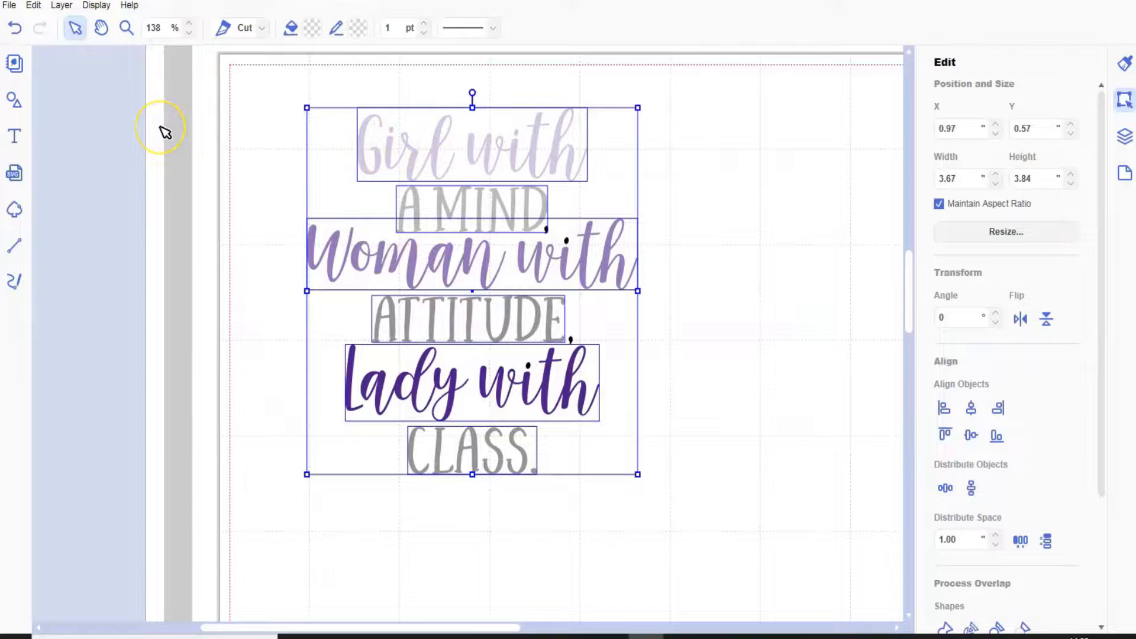
pyautogui.click(72, 7)
pyautogui.click(93, 125)
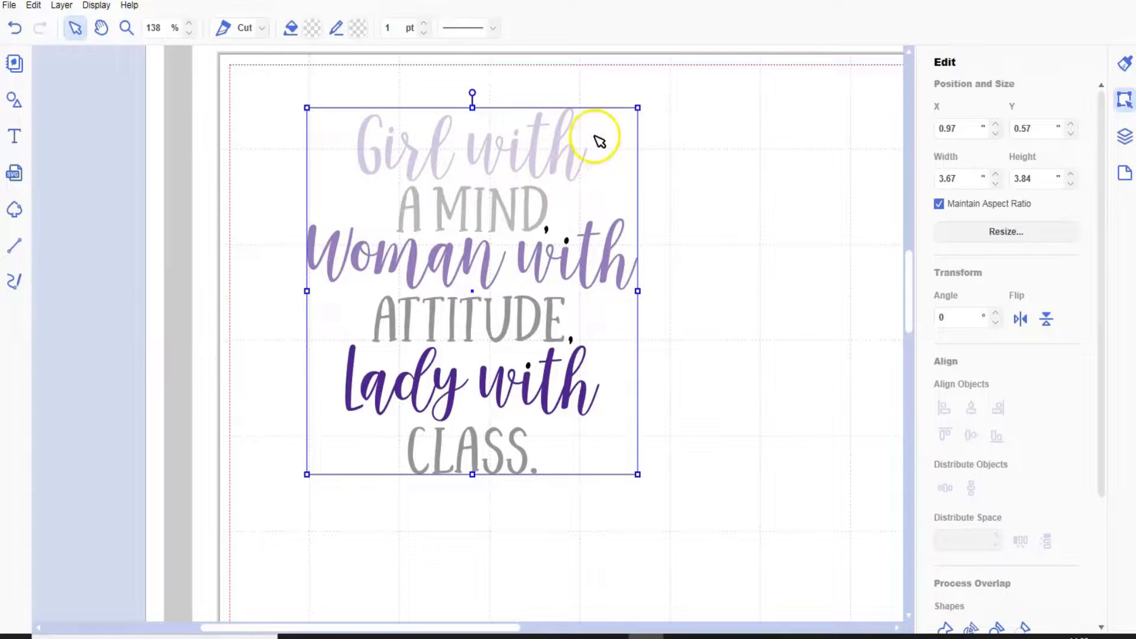
# Shrink the grouped quote to about 2.33 by 2.43 inches and move it off the mat's left edge.
pyautogui.moveTo(640, 108); pyautogui.dragTo(517, 199)
pyautogui.click(488, 337)
pyautogui.moveTo(490, 344); pyautogui.dragTo(302, 327)
# Delete the stray black commas and dots left on the mat, and move the quote back onto the mat.
pyautogui.click(512, 203)
pyautogui.moveTo(535, 244); pyautogui.dragTo(637, 422)
pyautogui.press('Delete')
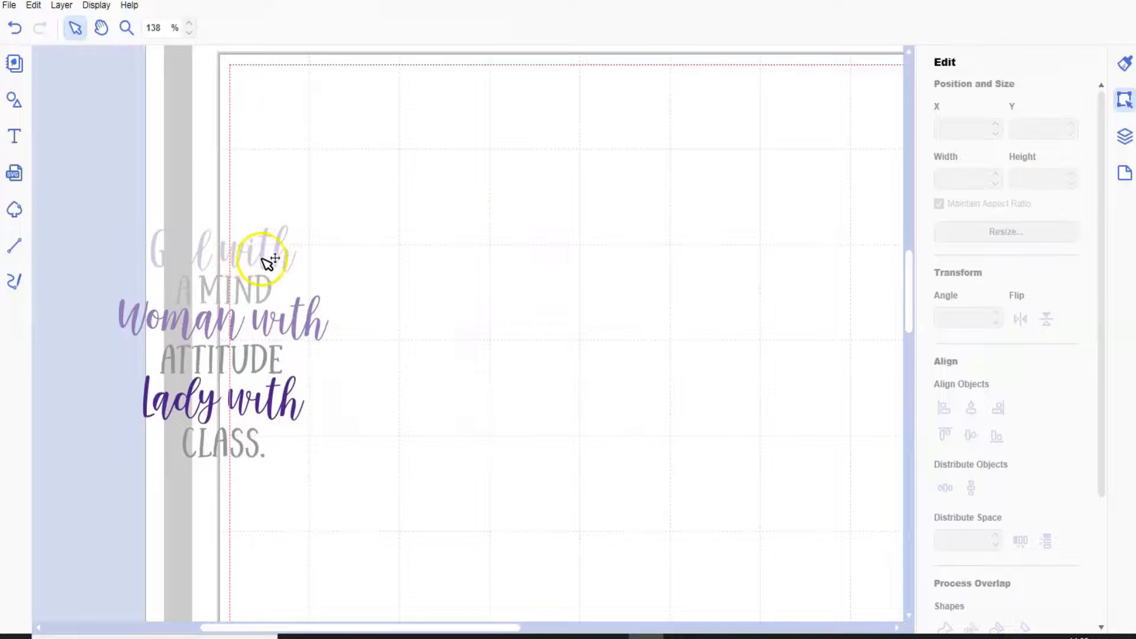
pyautogui.moveTo(268, 266); pyautogui.dragTo(208, 207)
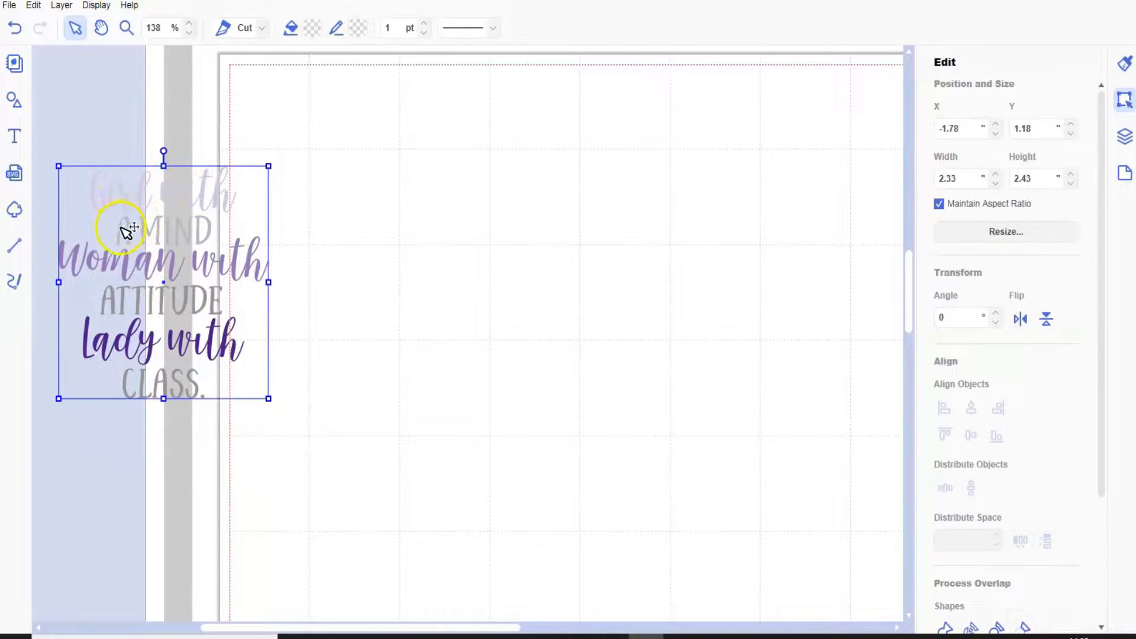
pyautogui.moveTo(232, 204); pyautogui.dragTo(441, 236)
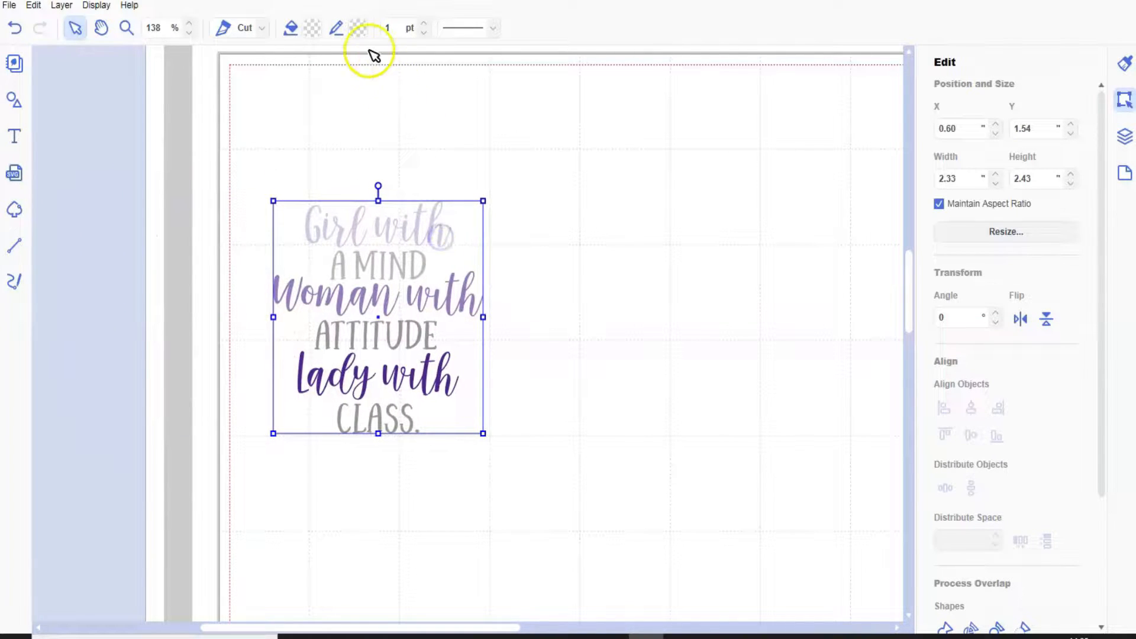
# Set the quote's line color to dark gray #707070.
pyautogui.click(359, 27)
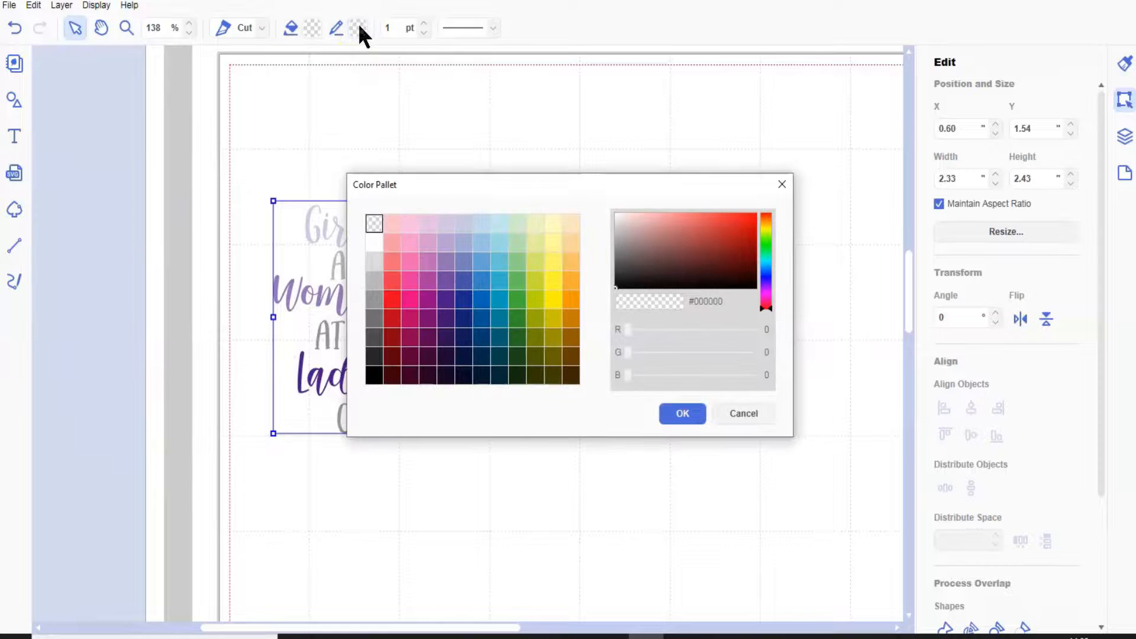
pyautogui.click(374, 318)
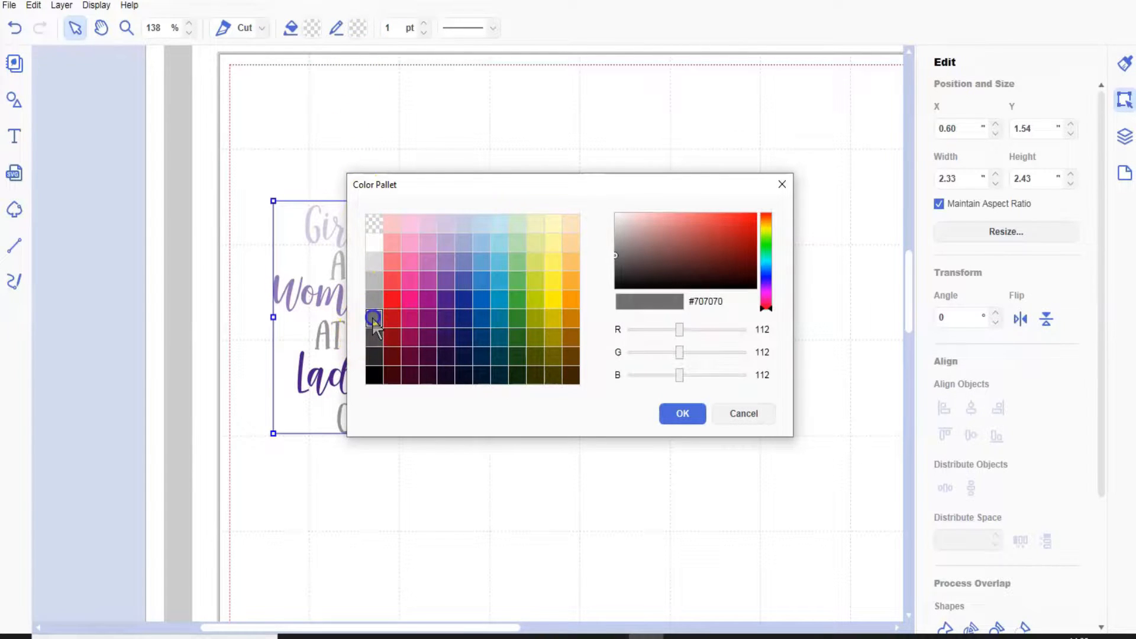
pyautogui.click(695, 417)
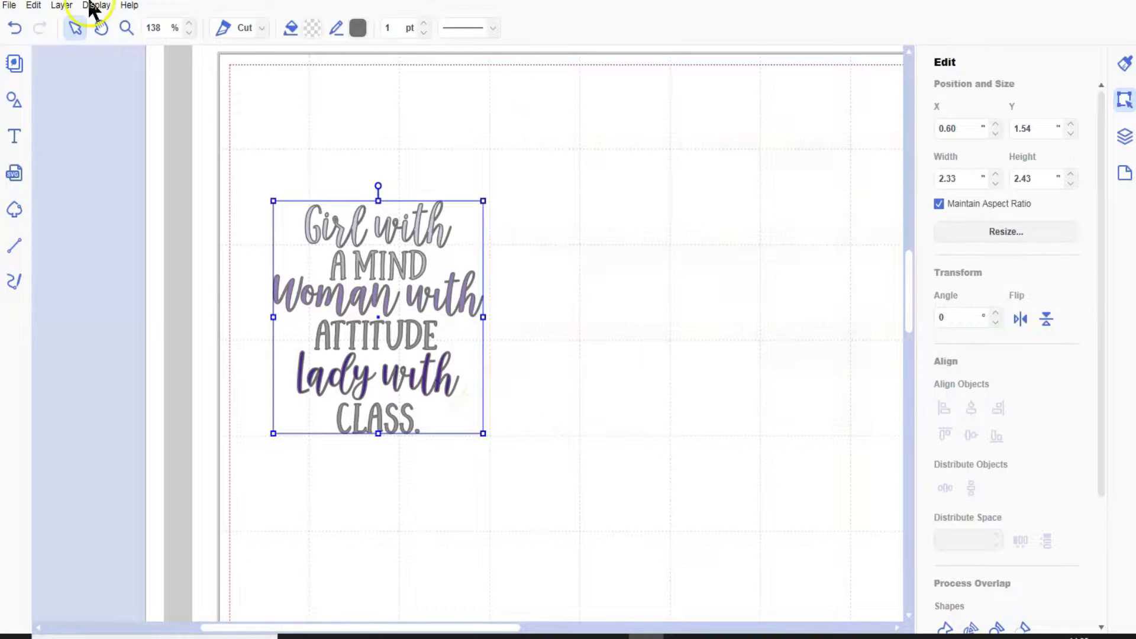
# Move the ornate frame onto the mat beside the quote, at about X 3.49, Y 0.31 inches.
pyautogui.click(94, 5)
pyautogui.click(135, 55)
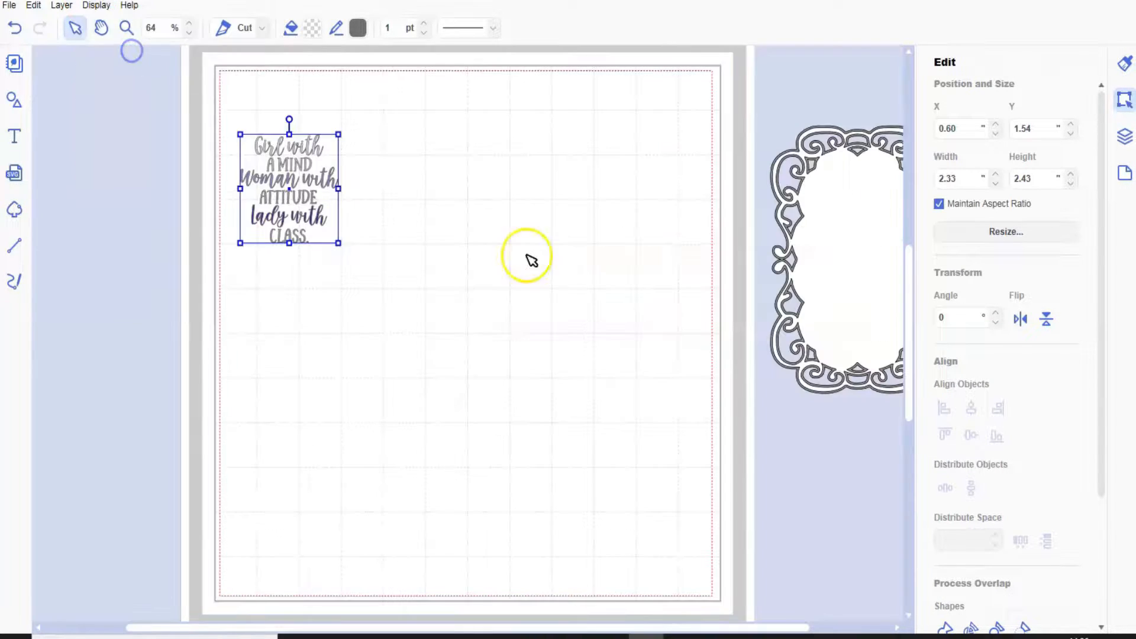
pyautogui.click(840, 260)
pyautogui.moveTo(856, 261); pyautogui.dragTo(451, 224)
pyautogui.click(287, 126)
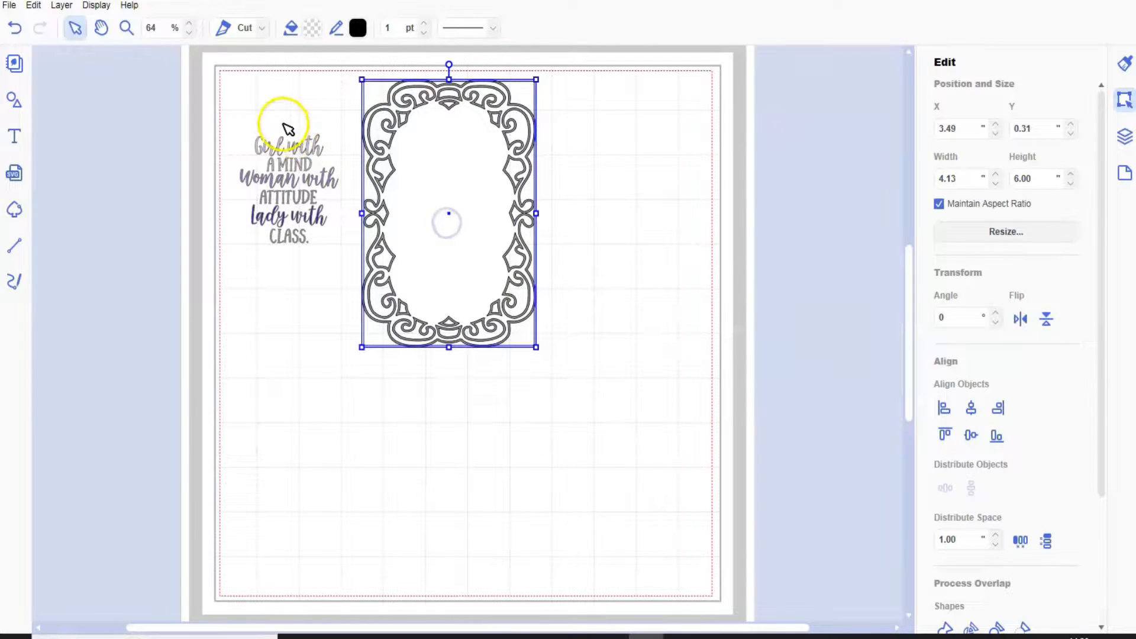
# Place the quote inside the ornate frame and enlarge it to about 3.05 by 3.19 inches.
pyautogui.moveTo(320, 185); pyautogui.dragTo(493, 182)
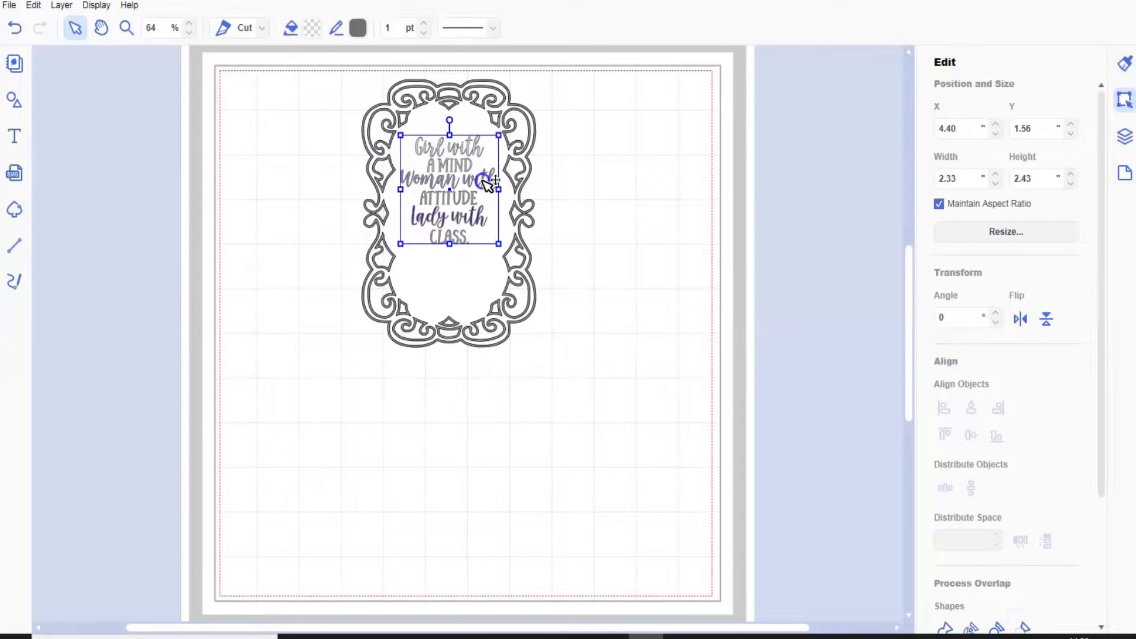
pyautogui.moveTo(402, 244); pyautogui.dragTo(369, 277)
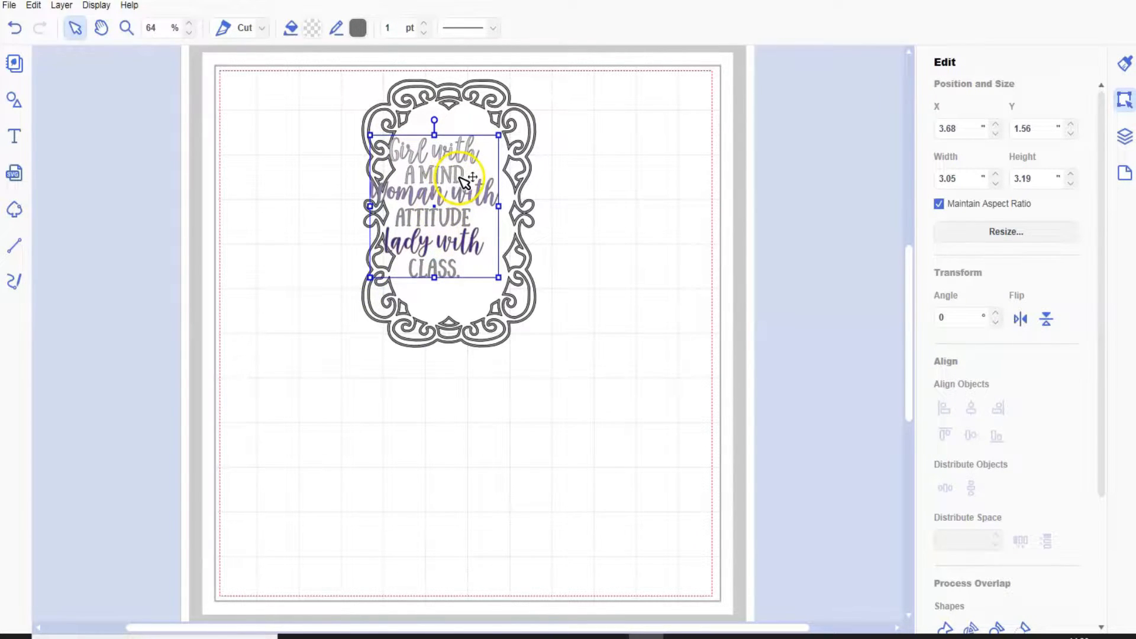
pyautogui.moveTo(467, 179); pyautogui.dragTo(474, 178)
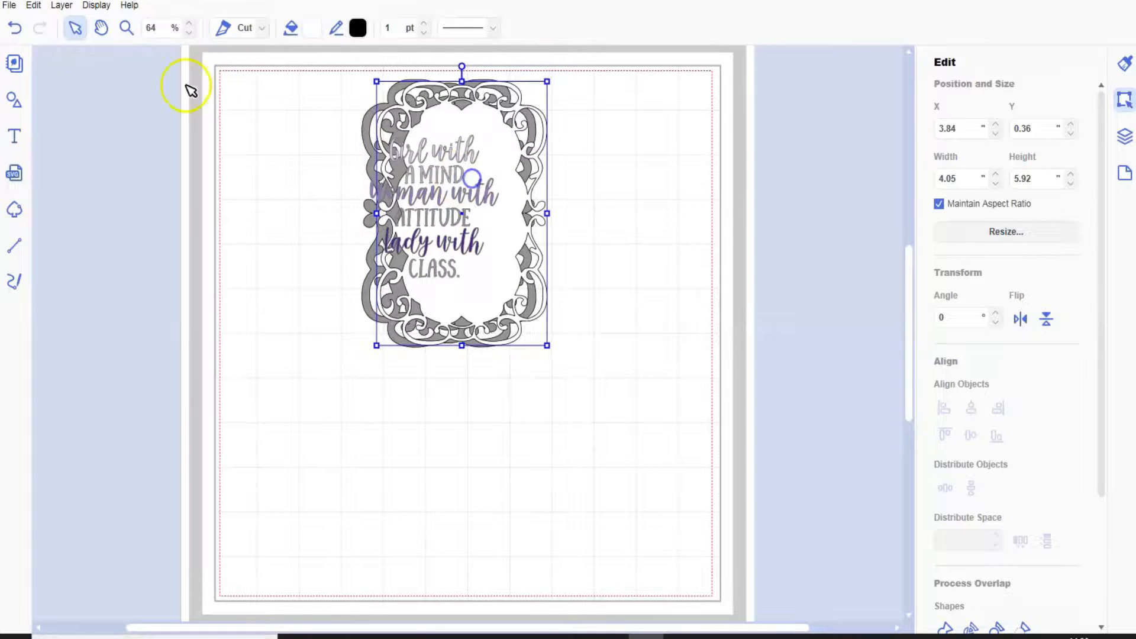
pyautogui.click(14, 28)
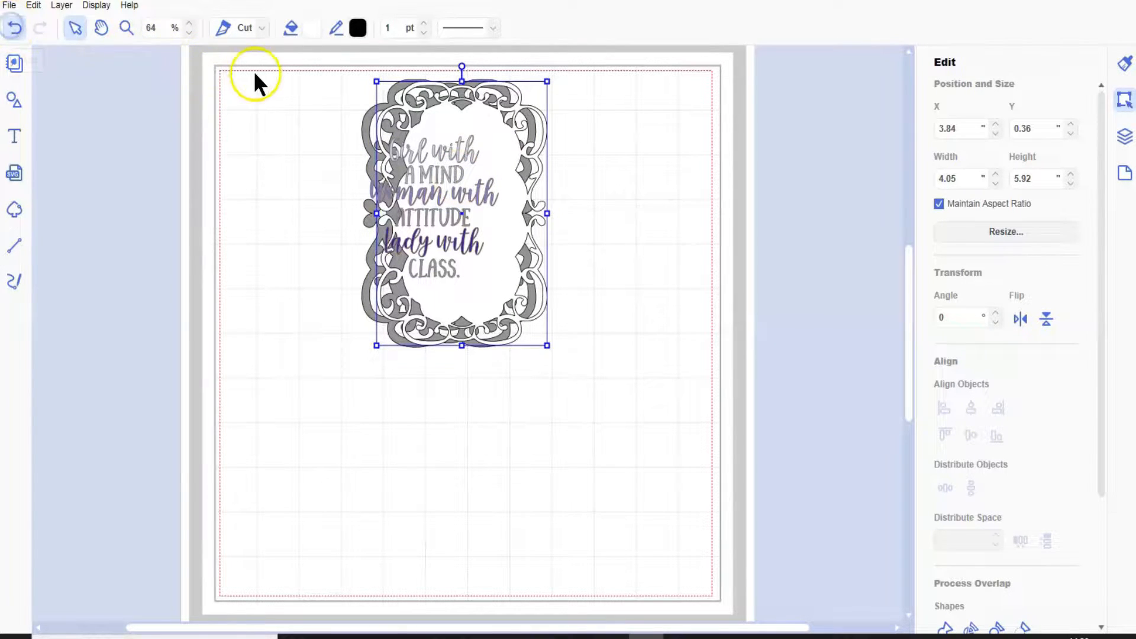
pyautogui.click(465, 155)
pyautogui.moveTo(464, 149); pyautogui.dragTo(473, 151)
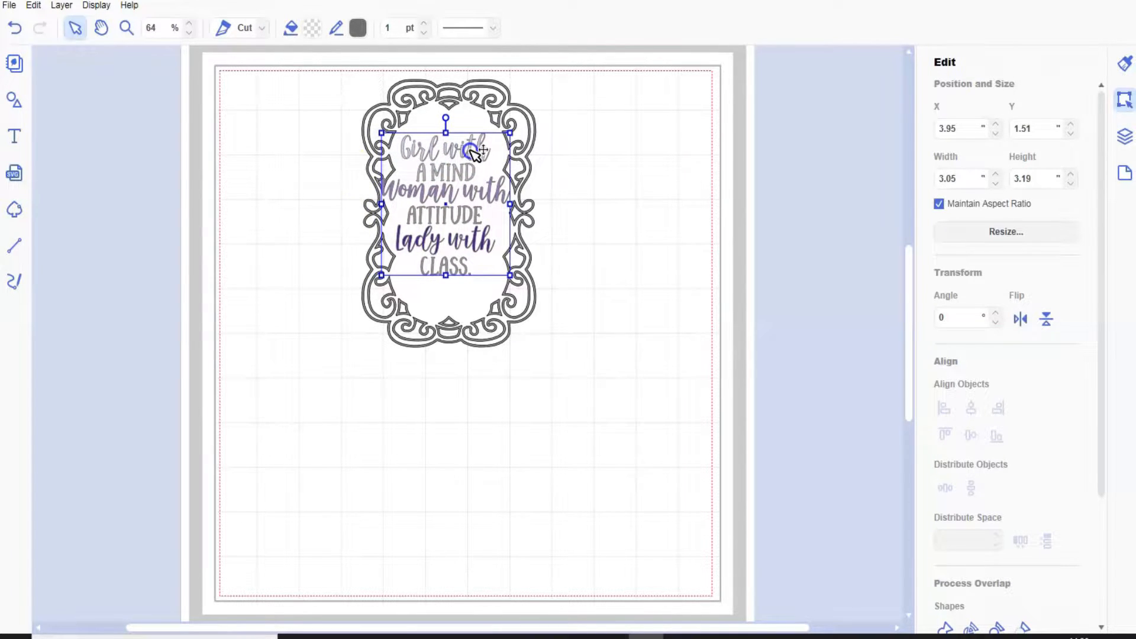
# Stretch the quote to about 4.02 inches high and center it in the frame.
pyautogui.moveTo(445, 275); pyautogui.dragTo(448, 305)
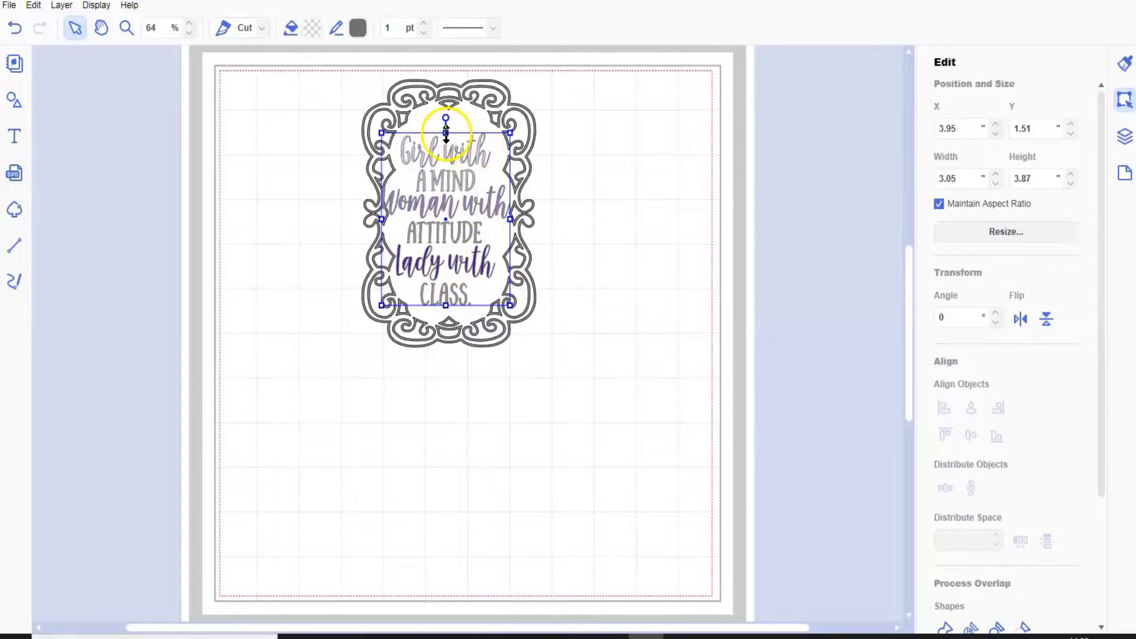
pyautogui.moveTo(448, 126); pyautogui.dragTo(449, 126)
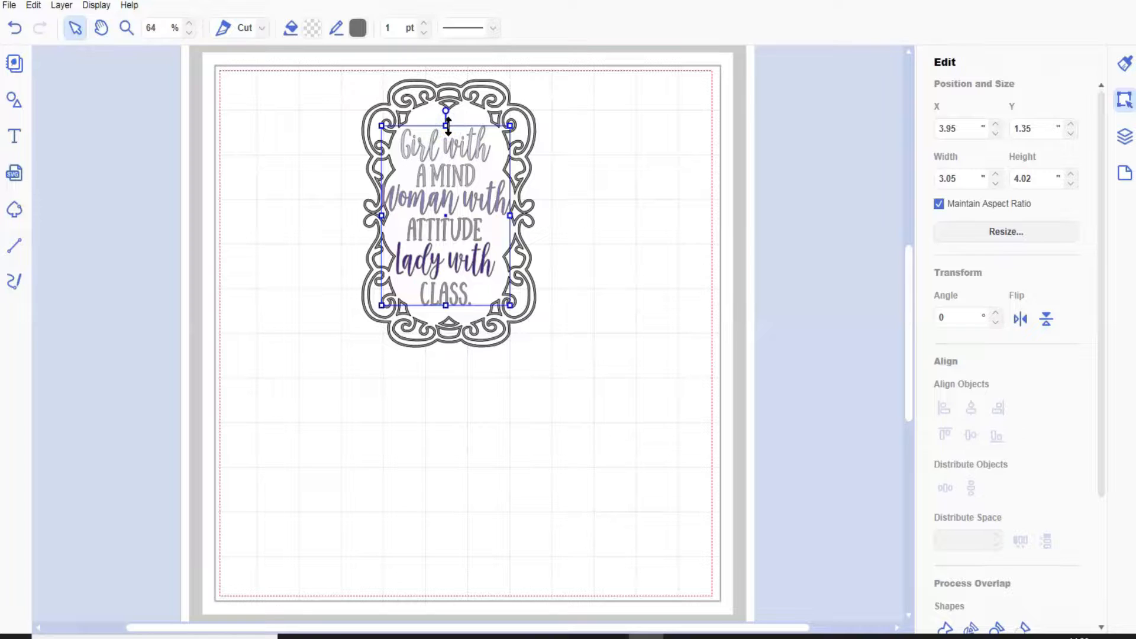
pyautogui.moveTo(475, 172); pyautogui.dragTo(479, 167)
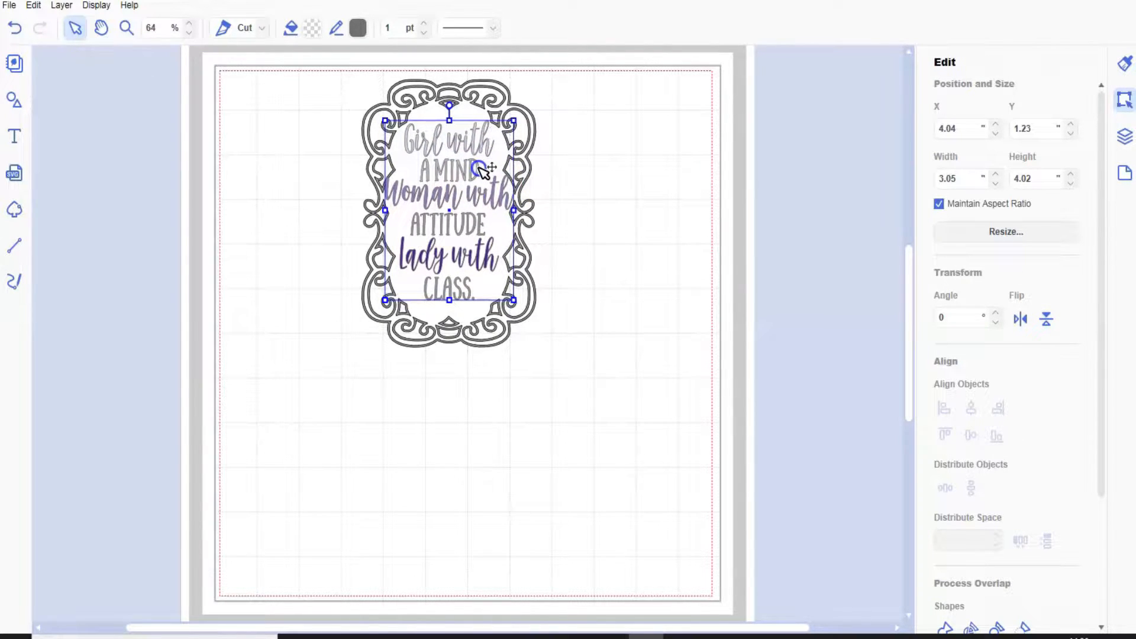
# Select the frame together with the quote and move both off the mat's right side.
pyautogui.click(358, 81)
pyautogui.moveTo(468, 254); pyautogui.dragTo(533, 378)
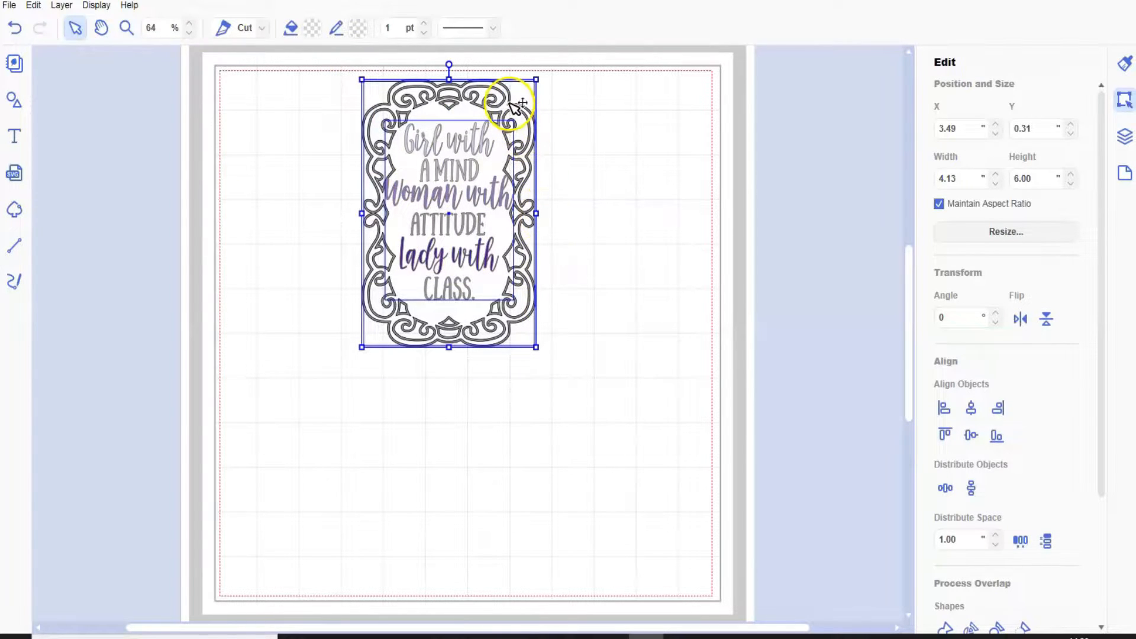
pyautogui.moveTo(549, 107); pyautogui.dragTo(938, 112)
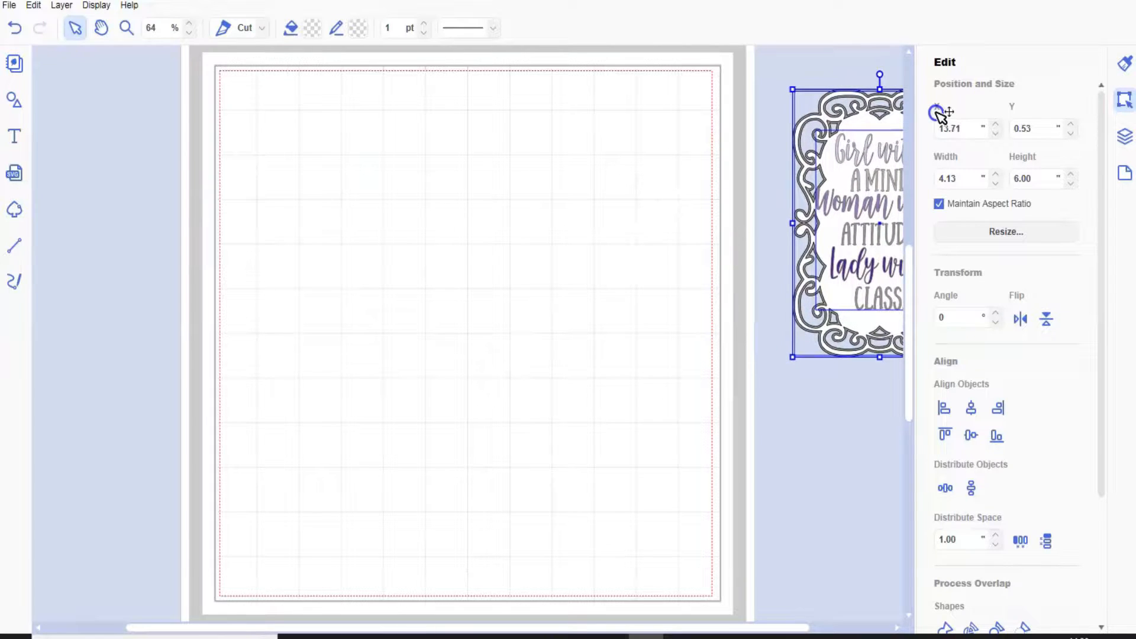
# Import the "dandelion flying" SVG from the flowers folder.
pyautogui.click(16, 174)
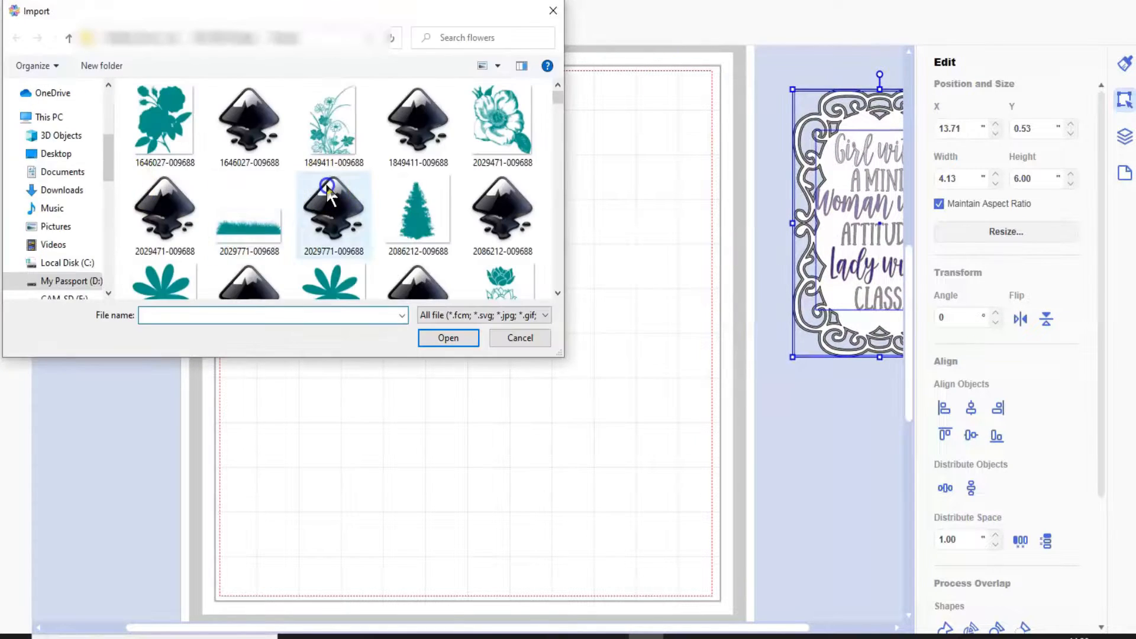
pyautogui.scroll(-5, 327, 186)
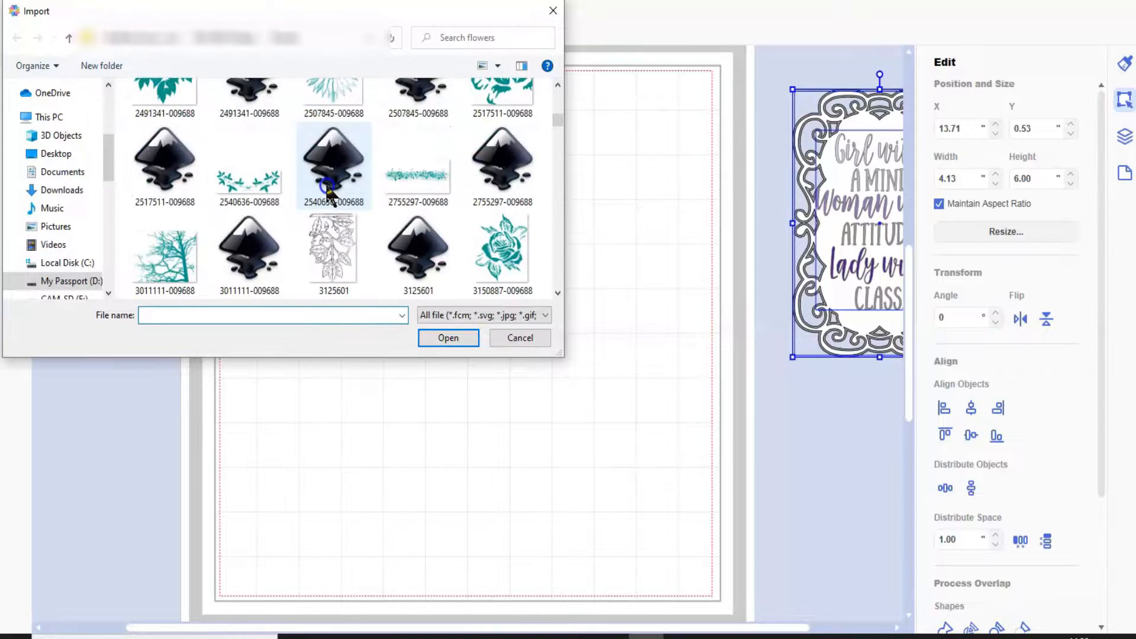
pyautogui.scroll(-2, 327, 186)
pyautogui.scroll(-3, 327, 187)
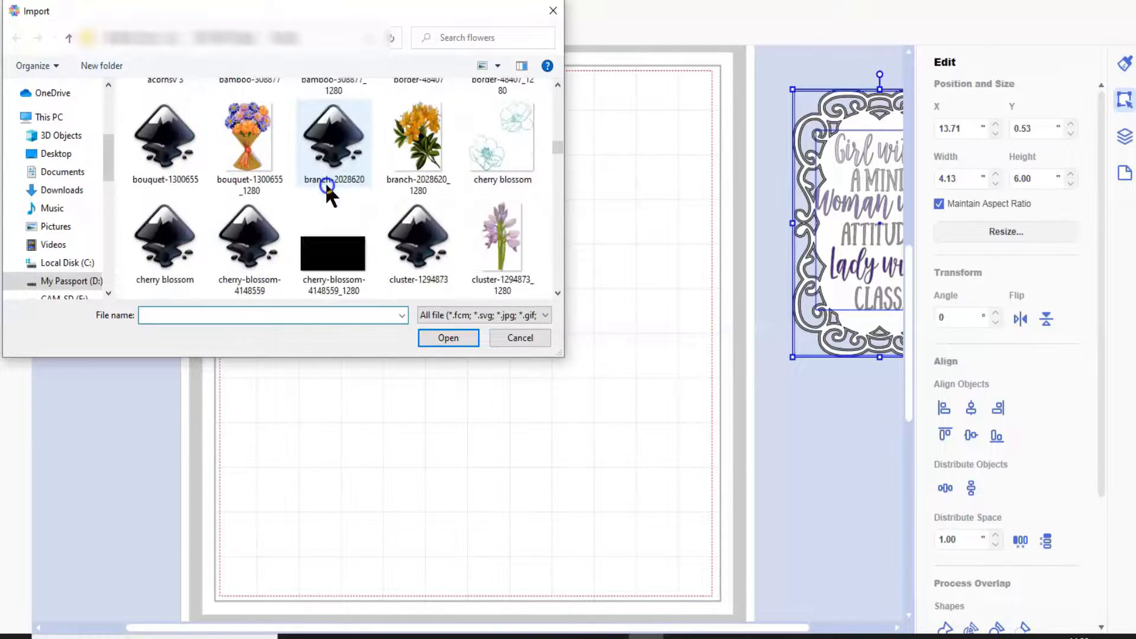
pyautogui.scroll(-2, 327, 186)
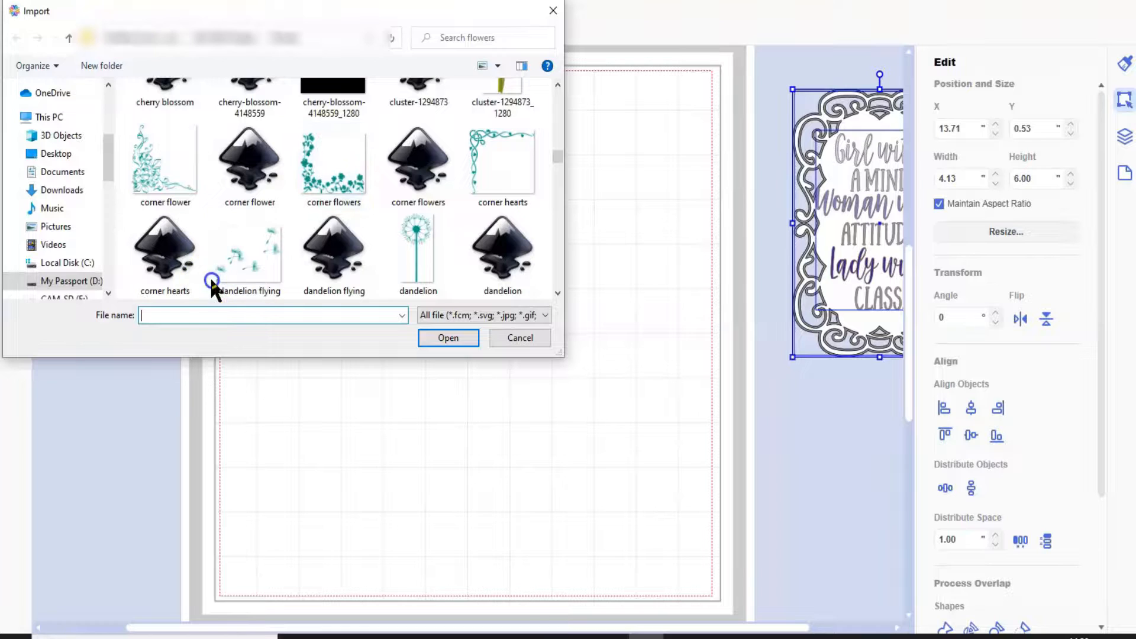
pyautogui.click(336, 243)
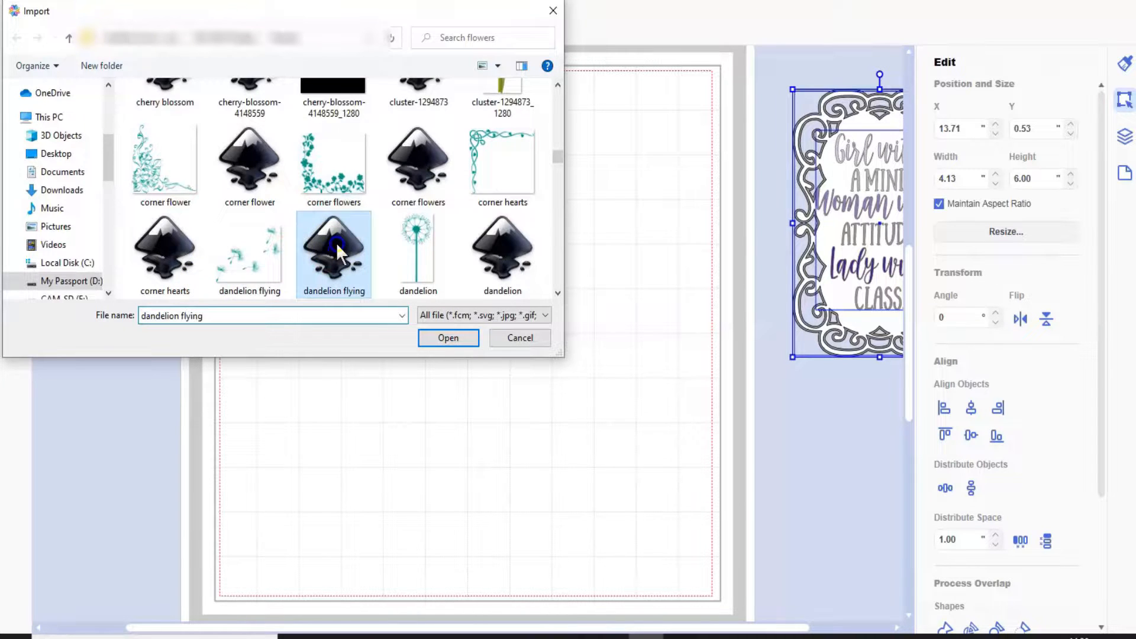
pyautogui.doubleClick(336, 243)
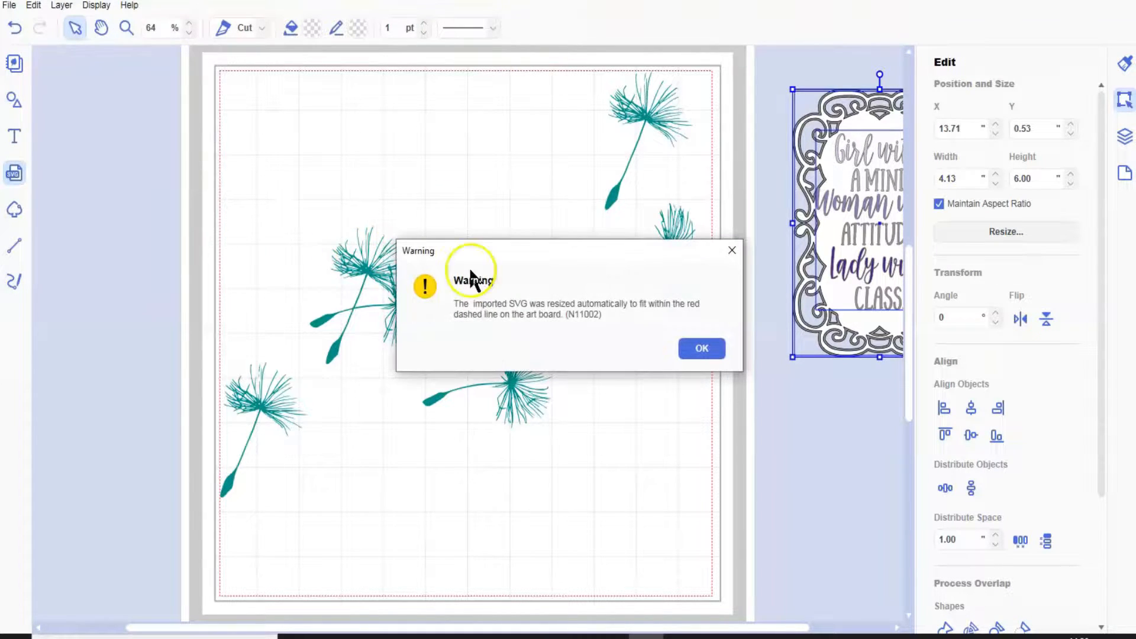
pyautogui.click(684, 353)
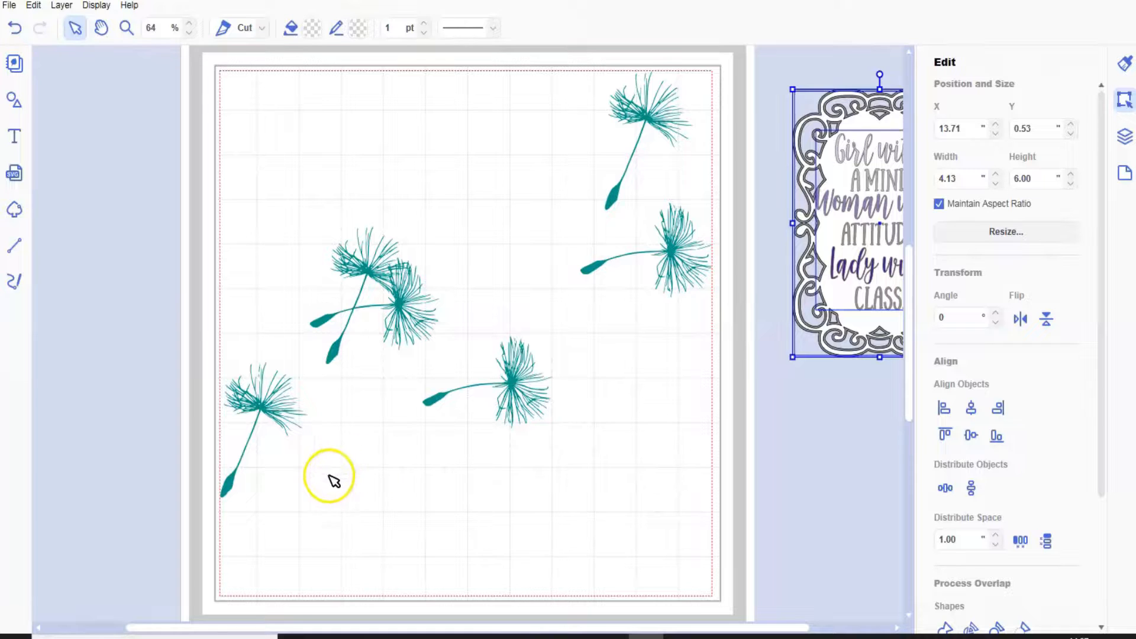
# Nudge the lower-middle dandelion seed slightly up and left, to about X 4.89, Y 6.01 inches.
pyautogui.click(227, 489)
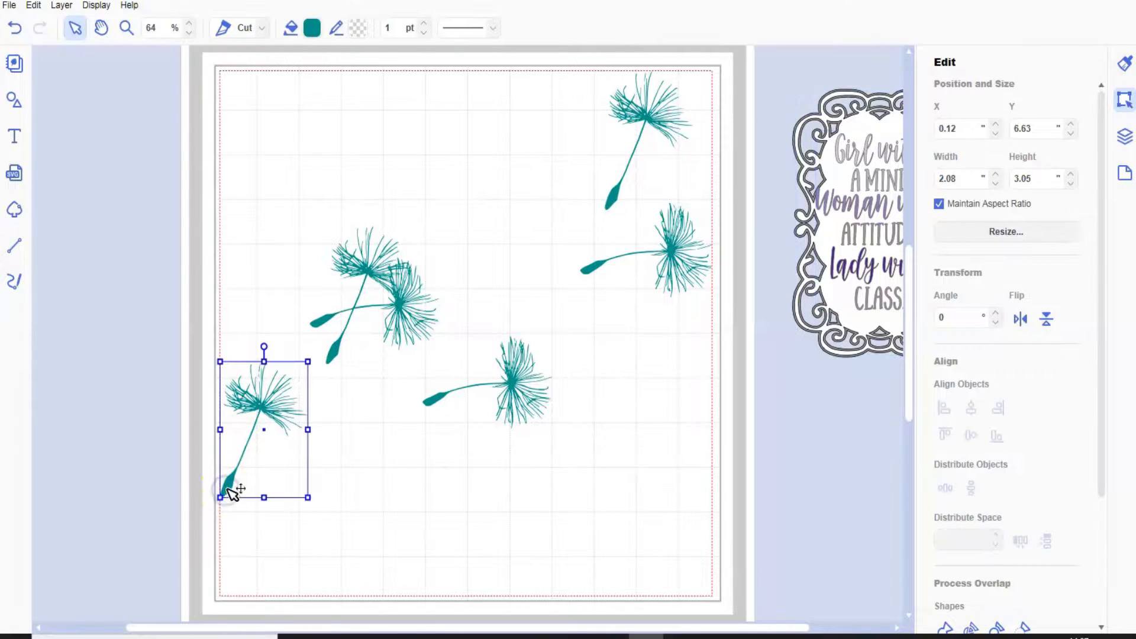
pyautogui.click(438, 403)
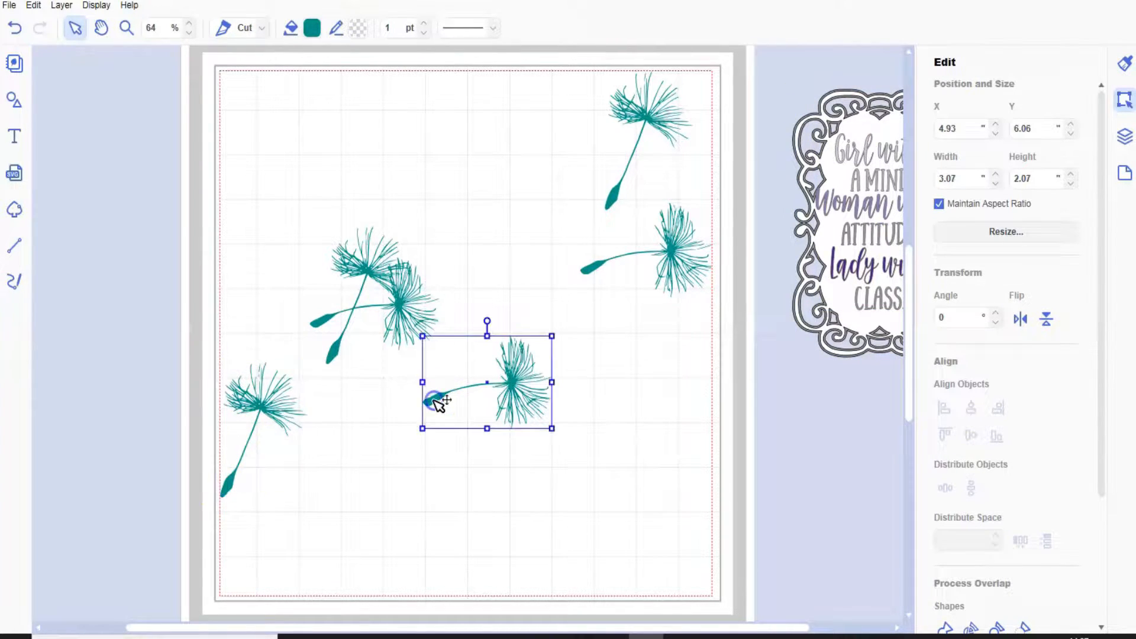
pyautogui.moveTo(435, 403); pyautogui.dragTo(433, 398)
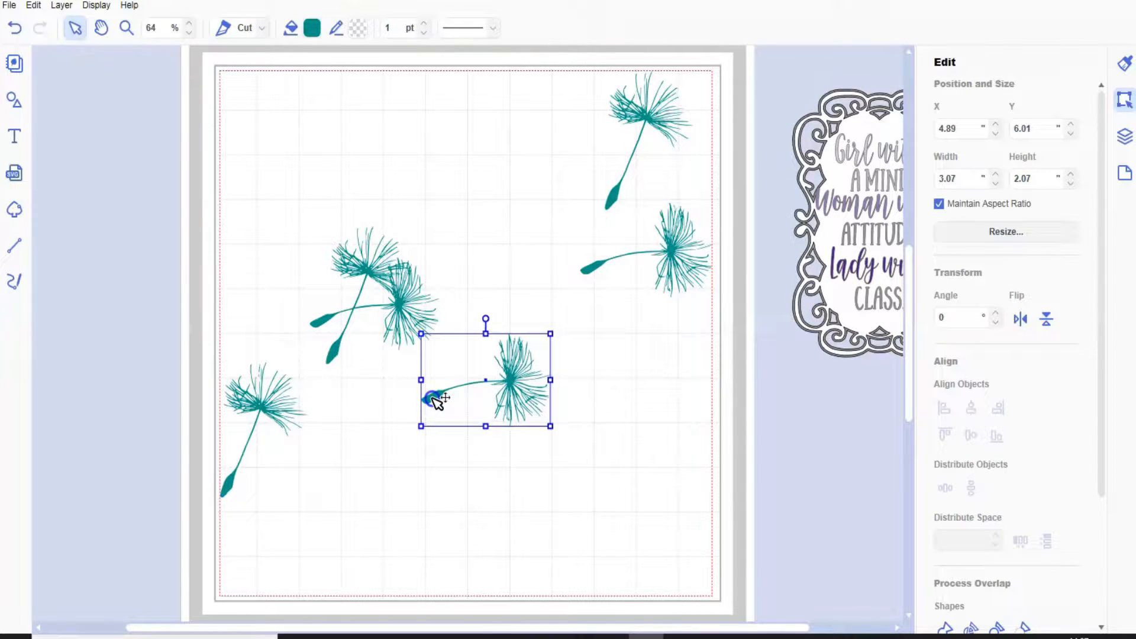
pyautogui.click(589, 268)
pyautogui.moveTo(592, 278); pyautogui.dragTo(536, 301)
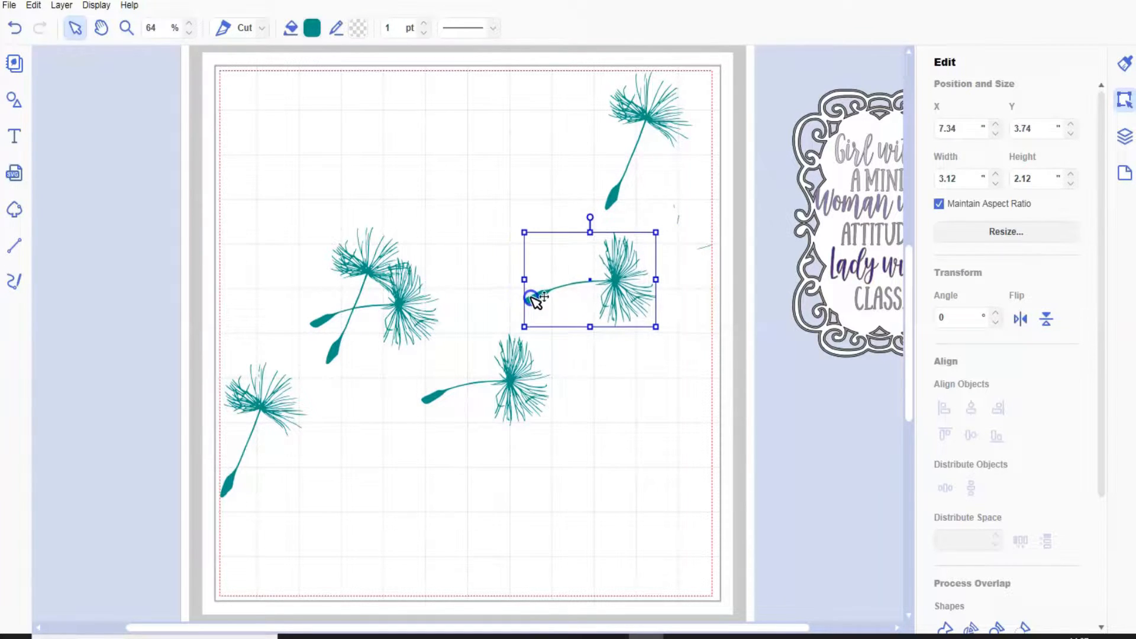
pyautogui.click(13, 28)
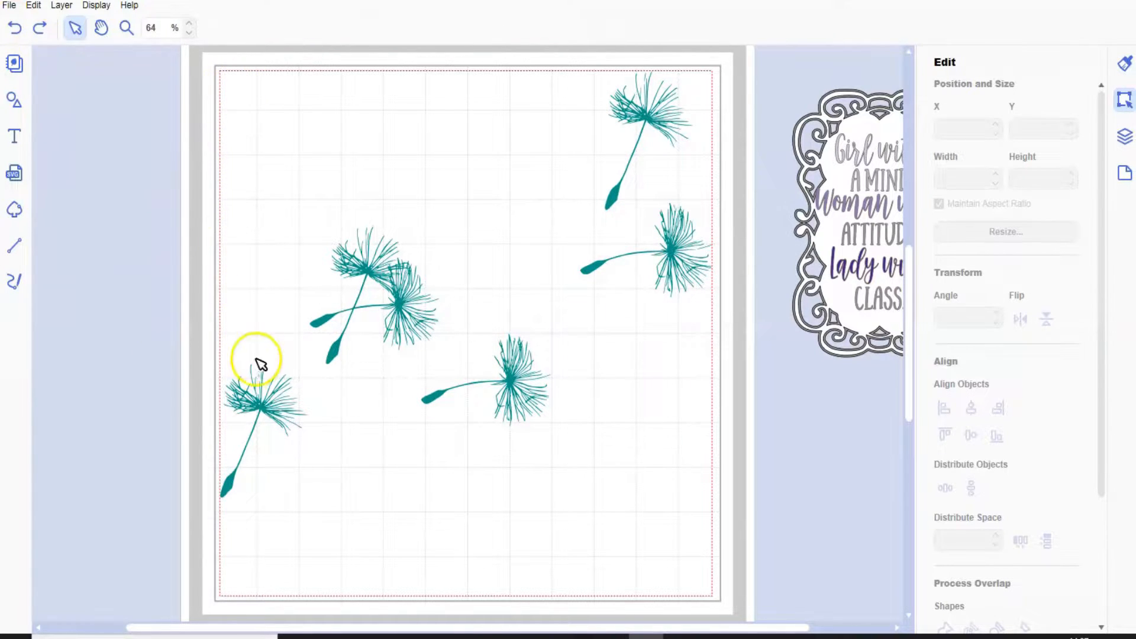
# Duplicate the lower-left dandelion seed, rotate the copy to 341° and place it near the mat's top edge at about X 4.18, Y 0.14 inches.
pyautogui.click(266, 409)
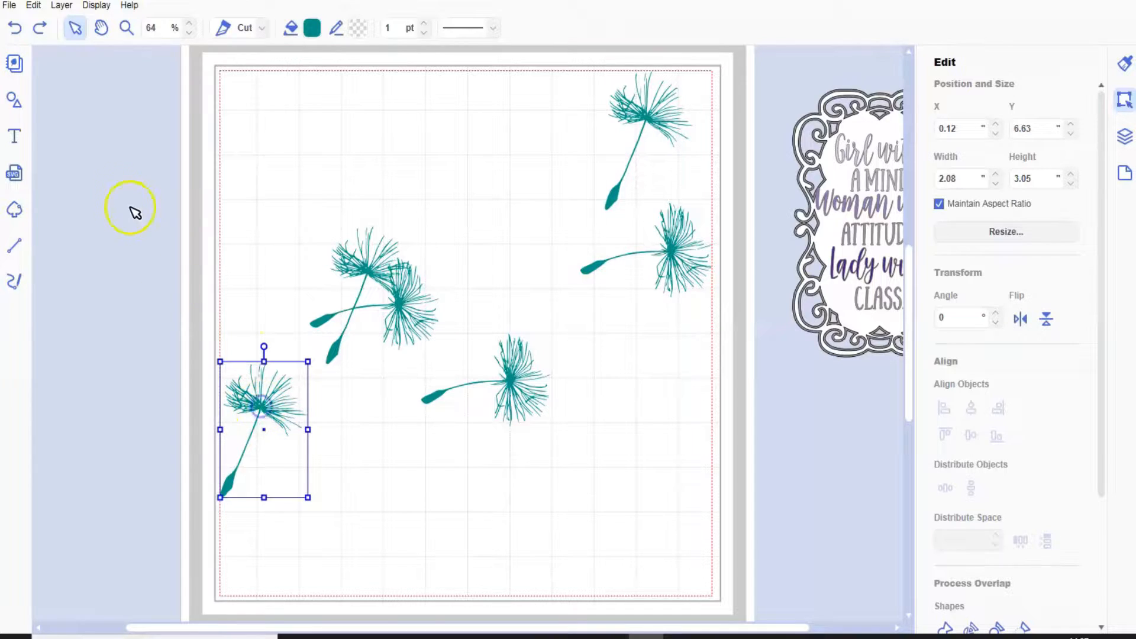
pyautogui.click(62, 6)
pyautogui.click(80, 23)
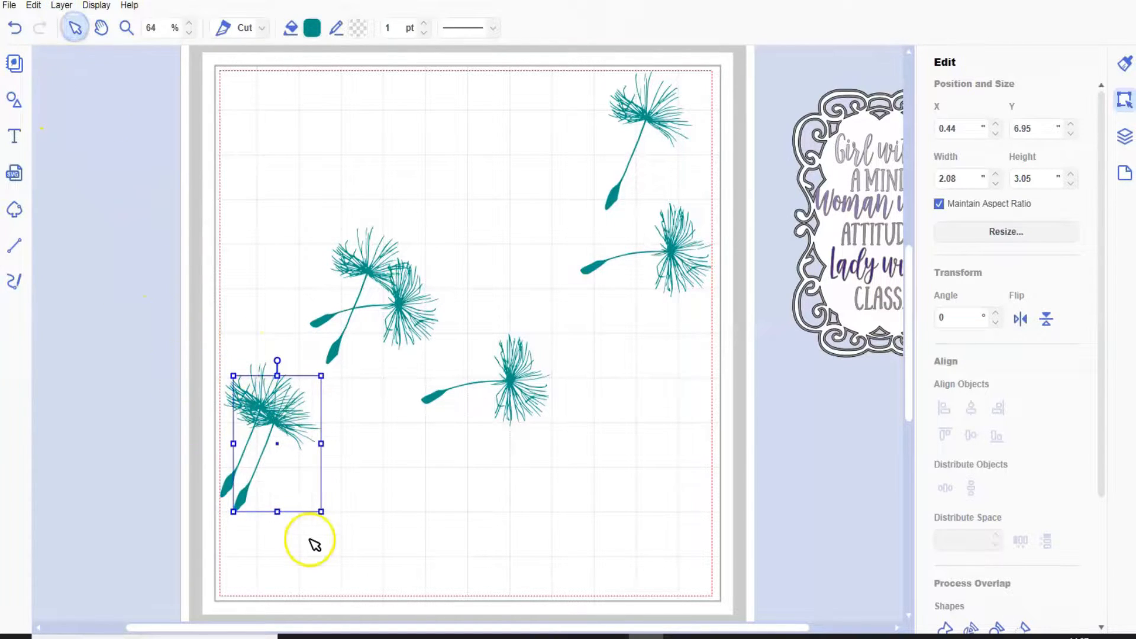
pyautogui.moveTo(252, 494); pyautogui.dragTo(436, 207)
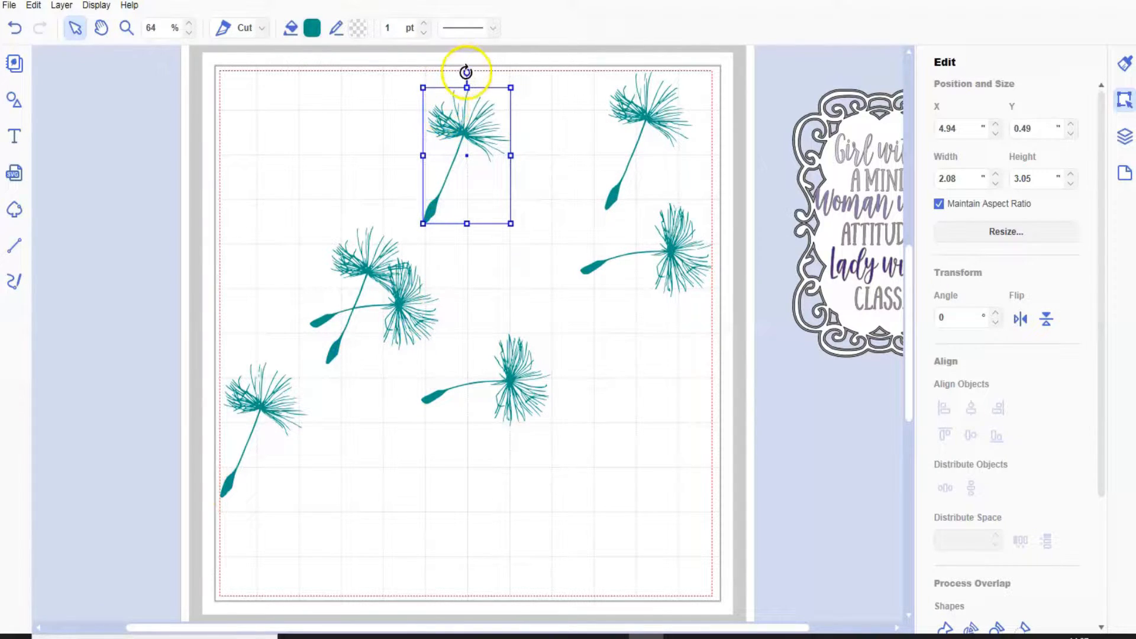
pyautogui.moveTo(448, 64); pyautogui.dragTo(439, 61)
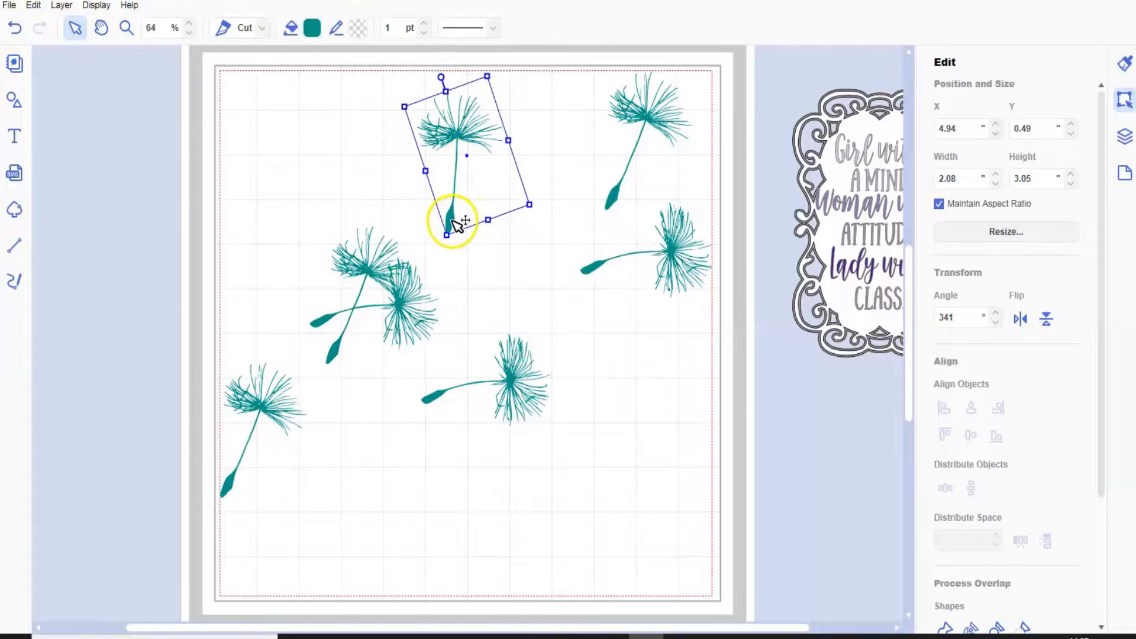
pyautogui.moveTo(448, 220); pyautogui.dragTo(424, 207)
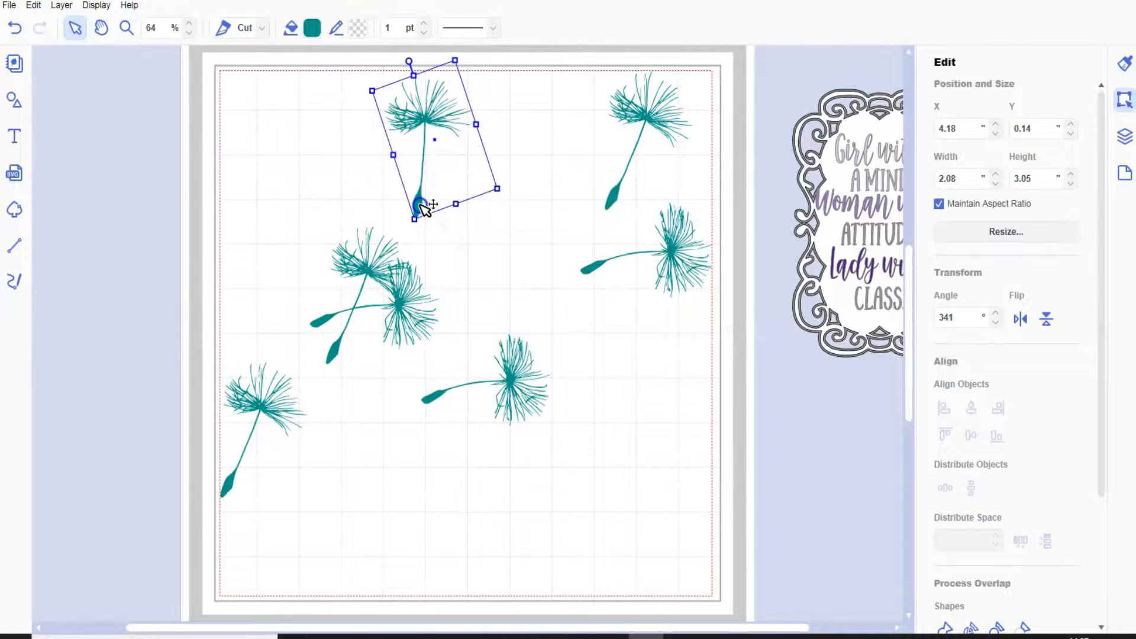
# Duplicate the lower-middle seed, rotate the copy to 35° and place it below the original at about X 5.92, Y 8.97 inches.
pyautogui.click(427, 398)
pyautogui.click(61, 5)
pyautogui.click(85, 20)
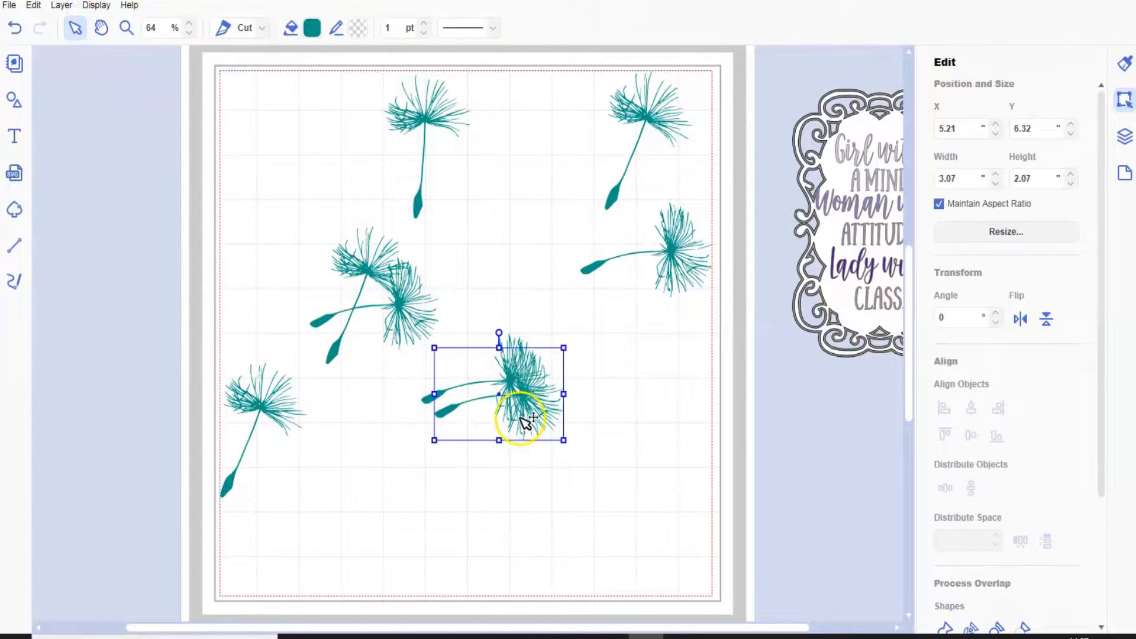
pyautogui.moveTo(439, 425); pyautogui.dragTo(449, 520)
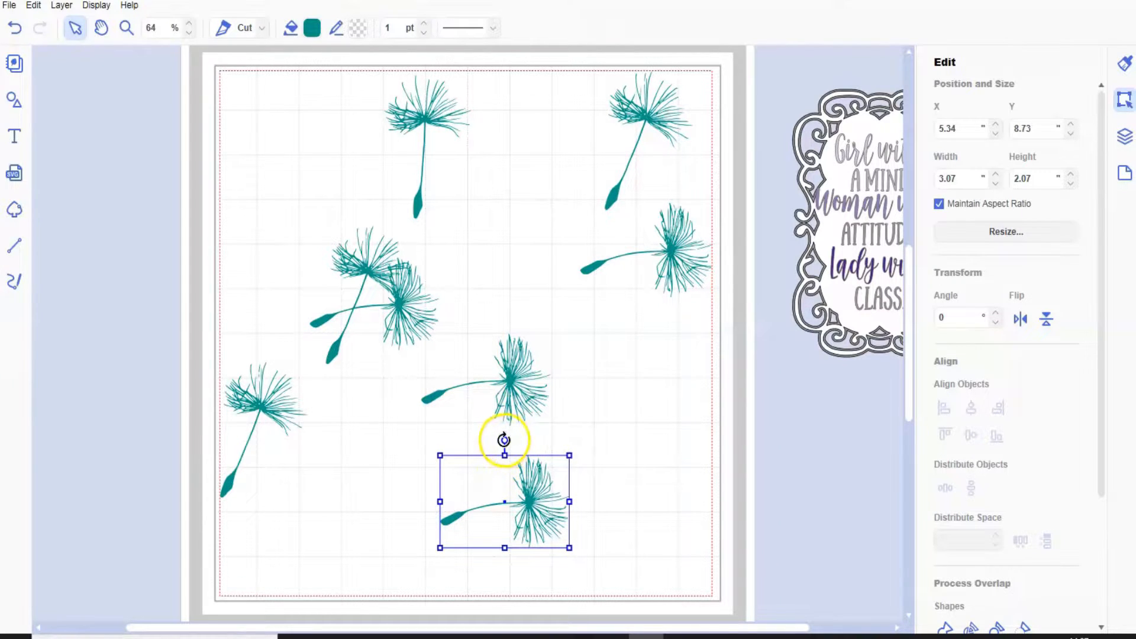
pyautogui.moveTo(521, 439); pyautogui.dragTo(548, 438)
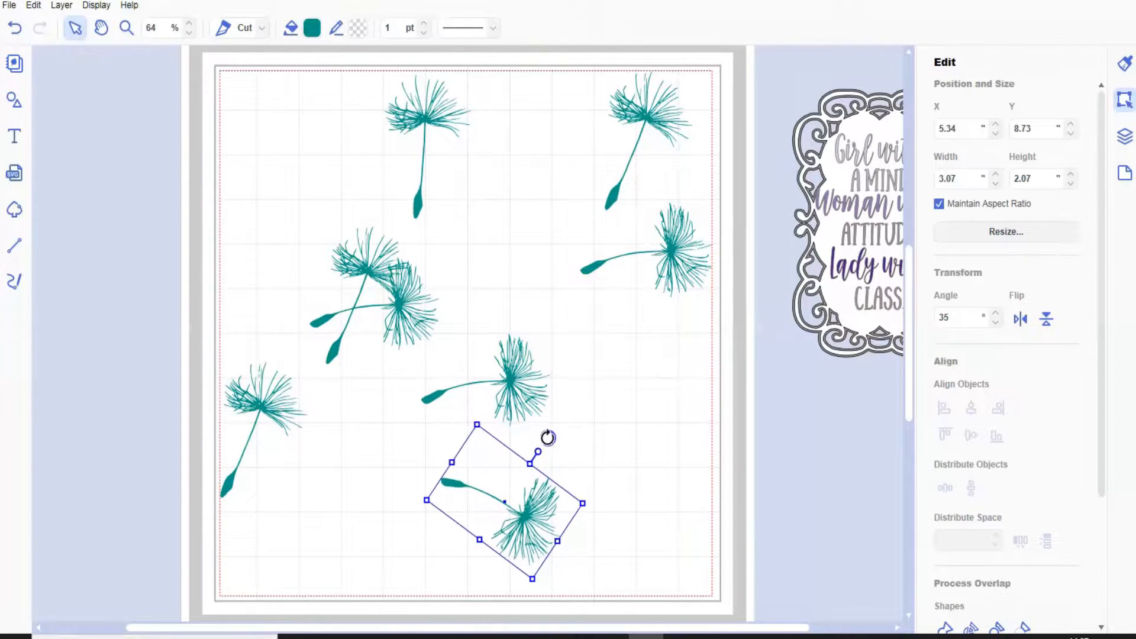
pyautogui.moveTo(537, 521); pyautogui.dragTo(552, 527)
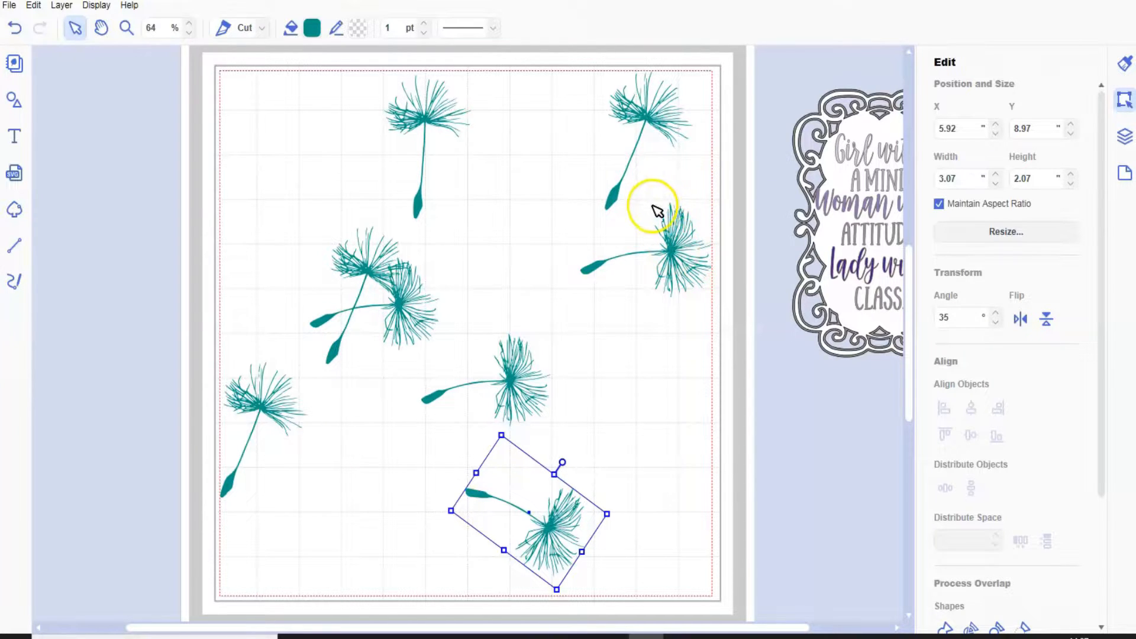
# Select the horizontal seed at the mat's right edge together with its loose fragments and group them.
pyautogui.moveTo(649, 203); pyautogui.dragTo(627, 216)
pyautogui.click(750, 406)
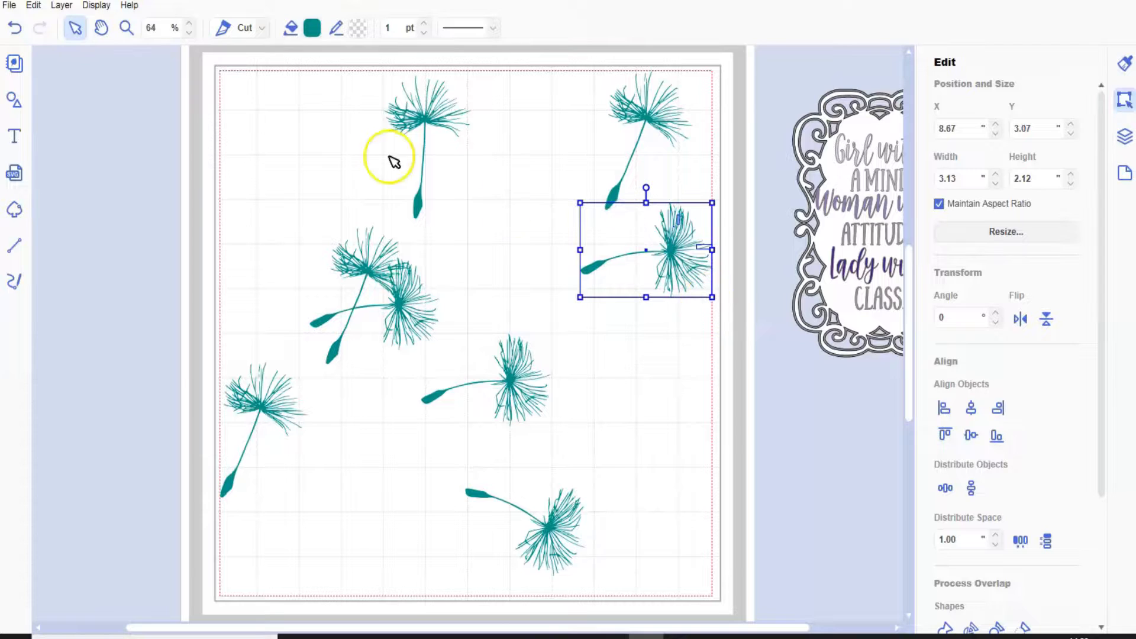
pyautogui.click(61, 6)
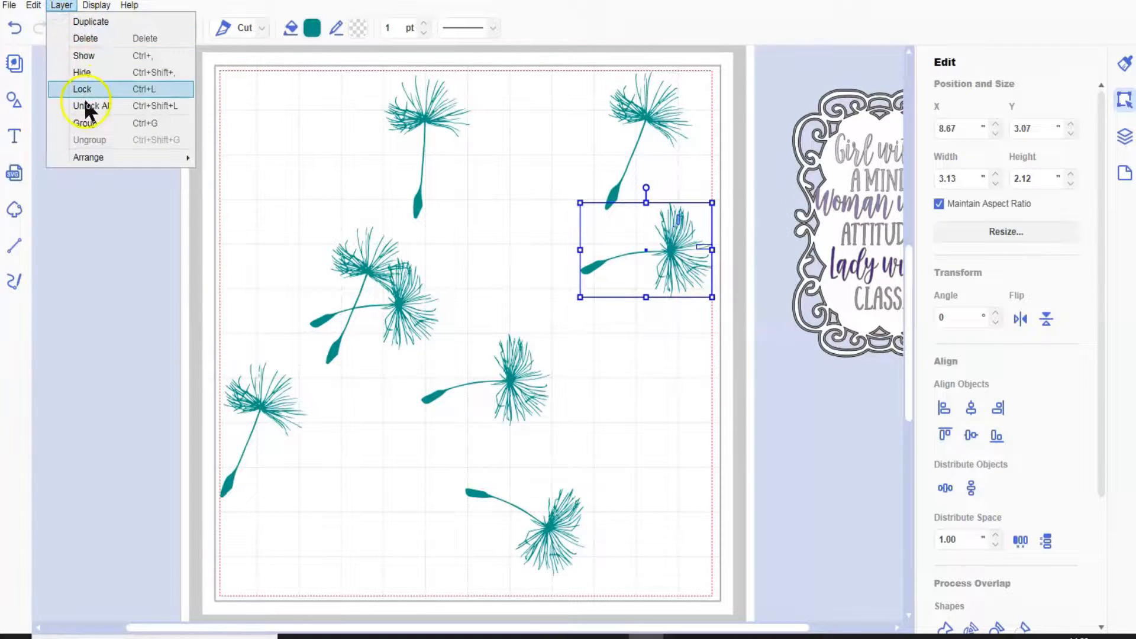
pyautogui.click(87, 120)
# Move the grouped right-edge seed slightly down to about X 8.57, Y 3.68 inches and rotate it to 7°.
pyautogui.click(596, 267)
pyautogui.moveTo(597, 266); pyautogui.dragTo(585, 287)
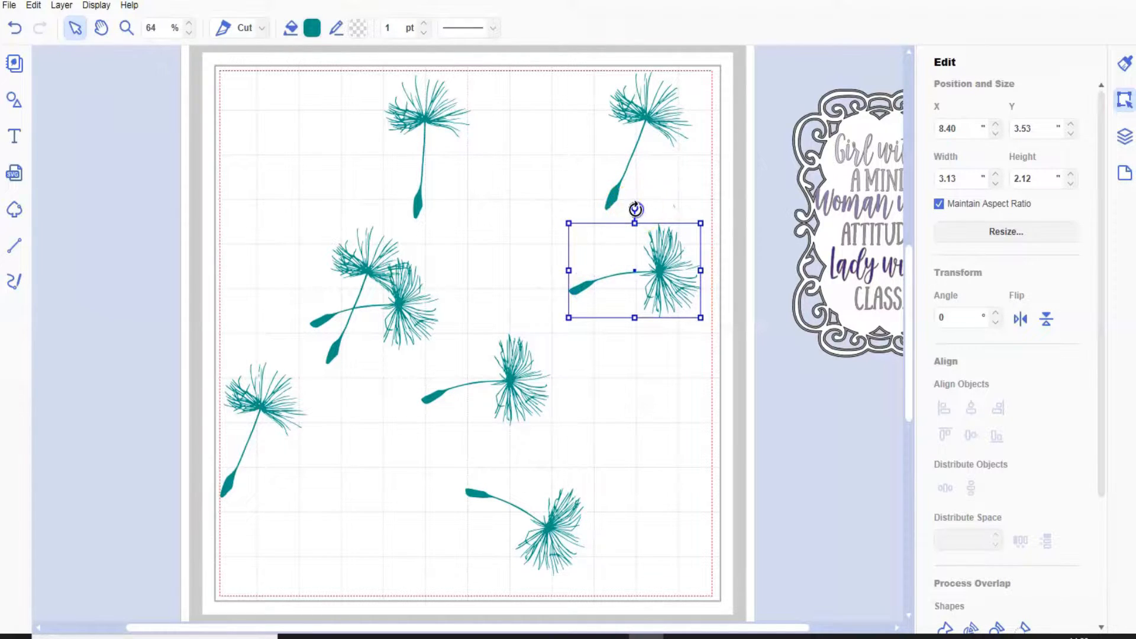
pyautogui.moveTo(635, 209); pyautogui.dragTo(643, 205)
pyautogui.moveTo(664, 274); pyautogui.dragTo(674, 283)
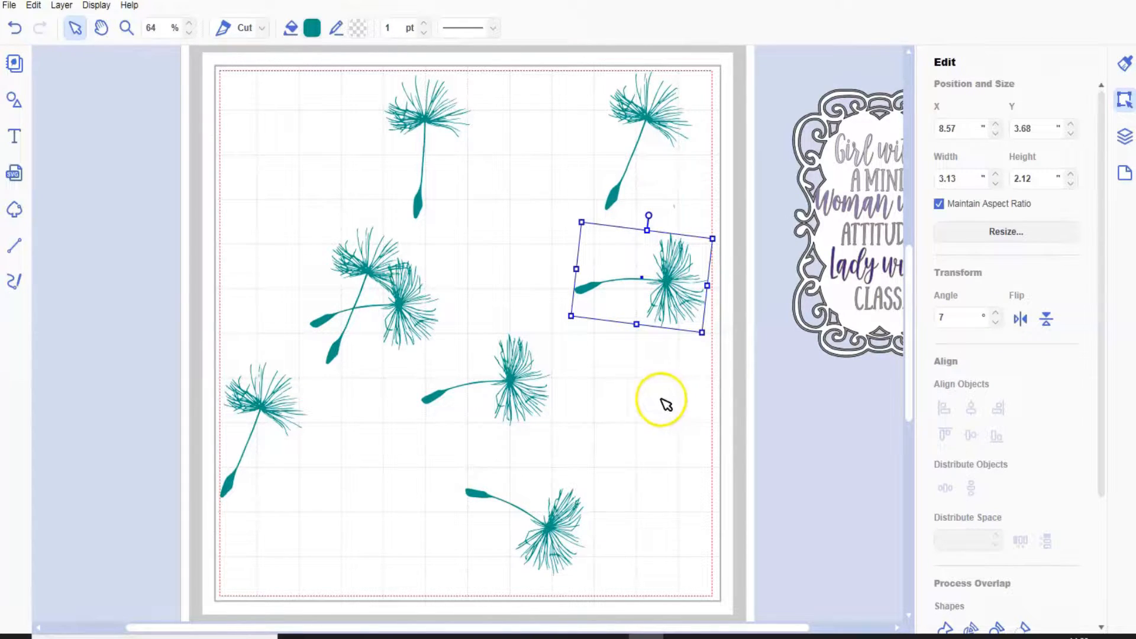
pyautogui.click(231, 487)
pyautogui.moveTo(230, 485); pyautogui.dragTo(269, 563)
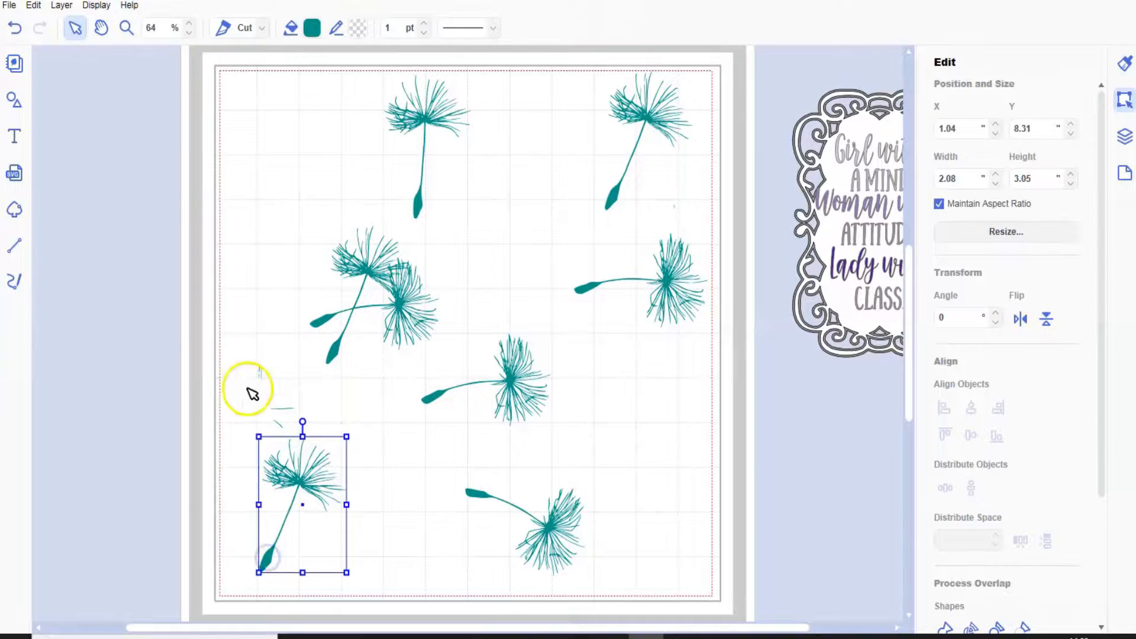
pyautogui.click(14, 28)
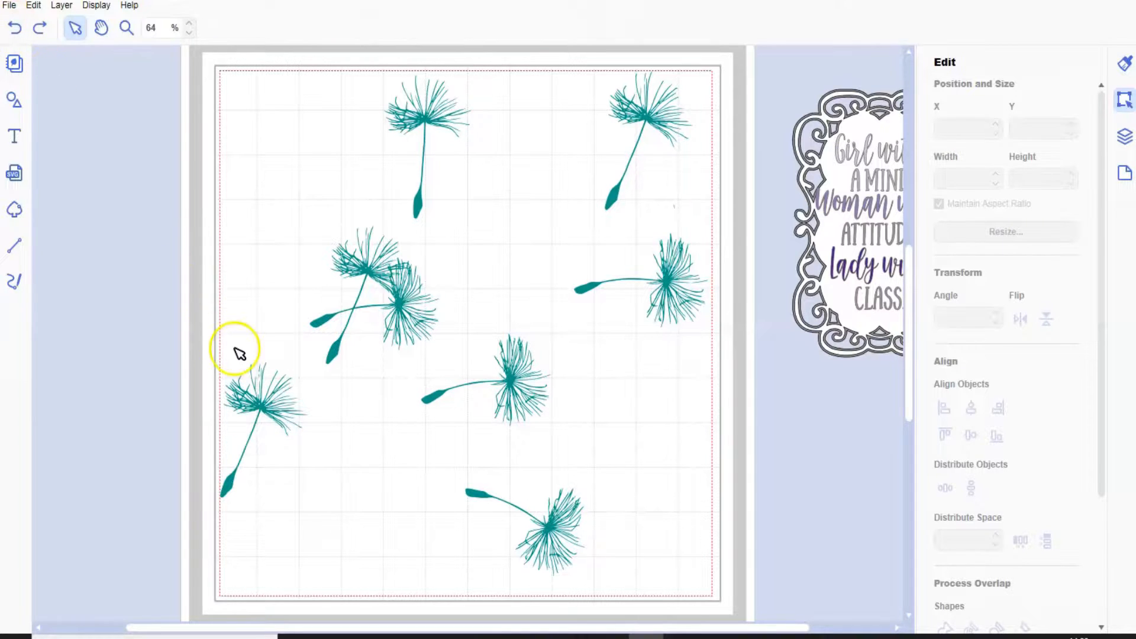
# Group the lower-left seed with its loose fragments, leaving the overlapping pair of seeds out of the selection.
pyautogui.moveTo(207, 343); pyautogui.dragTo(311, 513)
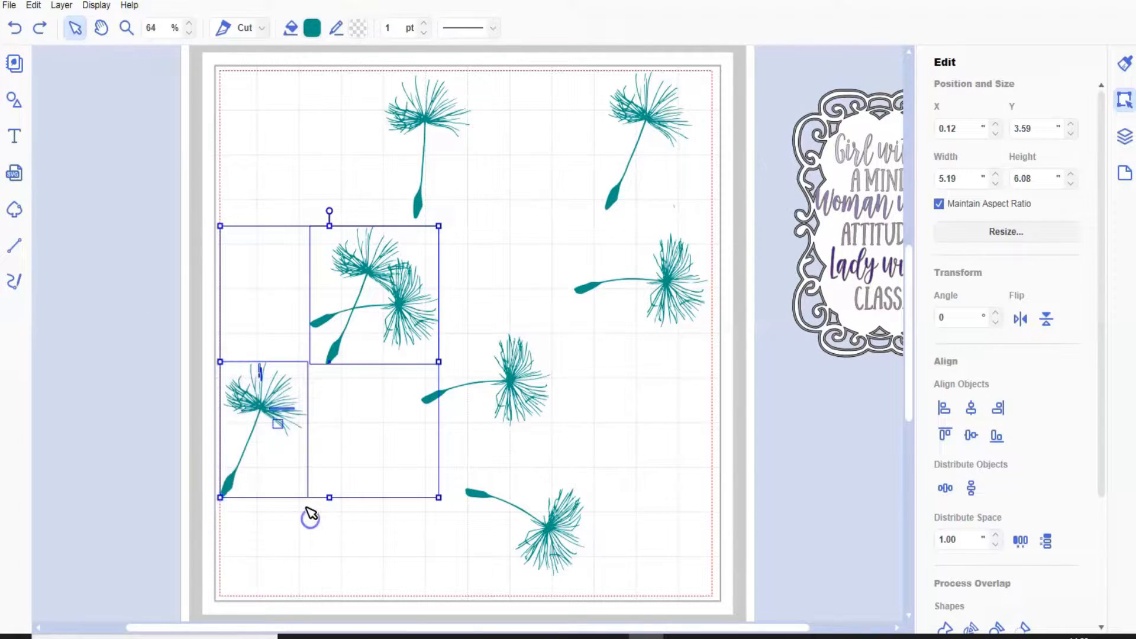
pyautogui.keyDown('shift'); pyautogui.click(337, 352); pyautogui.keyUp('shift')
pyautogui.click(61, 5)
pyautogui.click(87, 124)
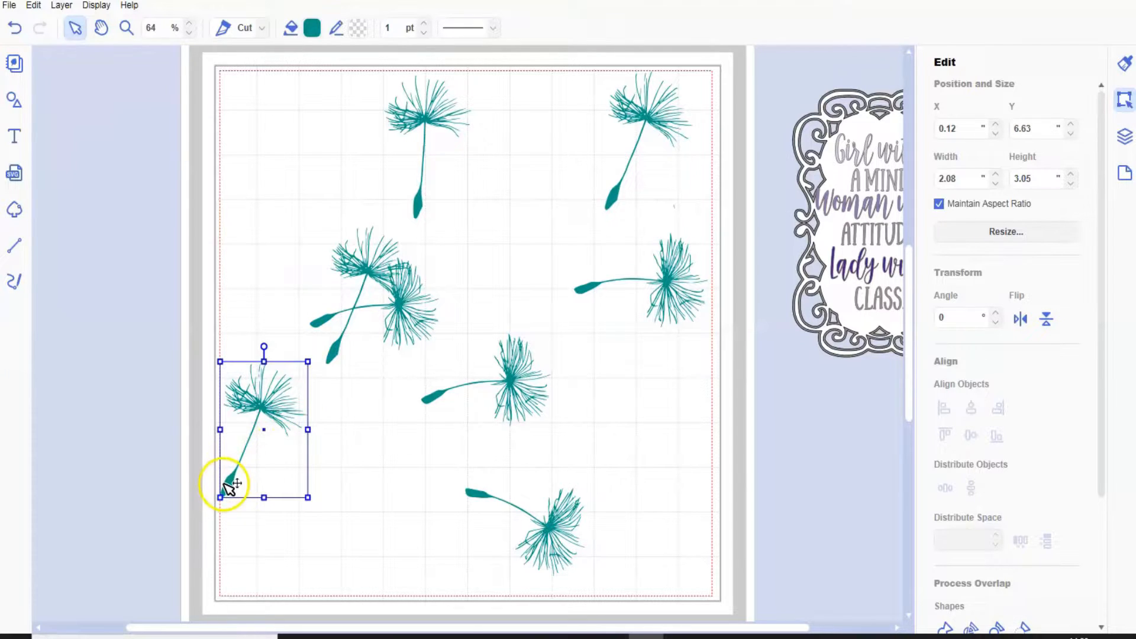
# Move the grouped lower-left seed toward the mat's bottom corner, to about X 0.89, Y 8.40 inches, and rotate it to 9°.
pyautogui.moveTo(232, 494); pyautogui.dragTo(261, 555)
pyautogui.moveTo(294, 407); pyautogui.dragTo(305, 409)
pyautogui.click(254, 540)
pyautogui.moveTo(254, 540); pyautogui.dragTo(257, 559)
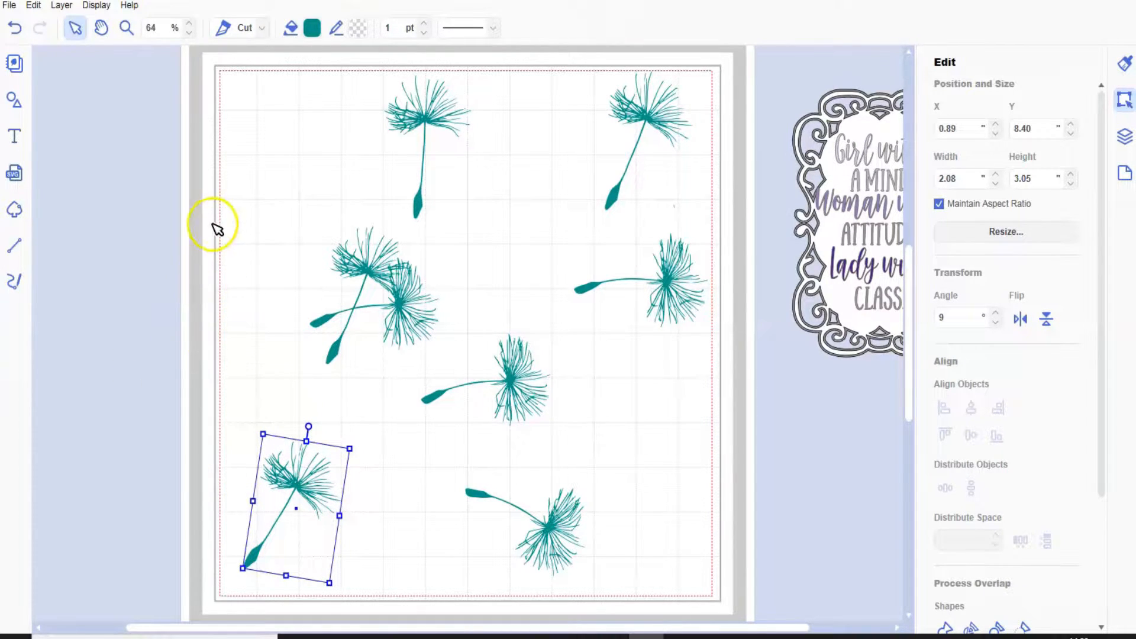
# Duplicate the upright top seed, shrink the copy to about 1.34 × 1.97 inches, rotate it to 353° and place it at about X 6.39, Y 1.73 inches.
pyautogui.click(422, 207)
pyautogui.click(61, 5)
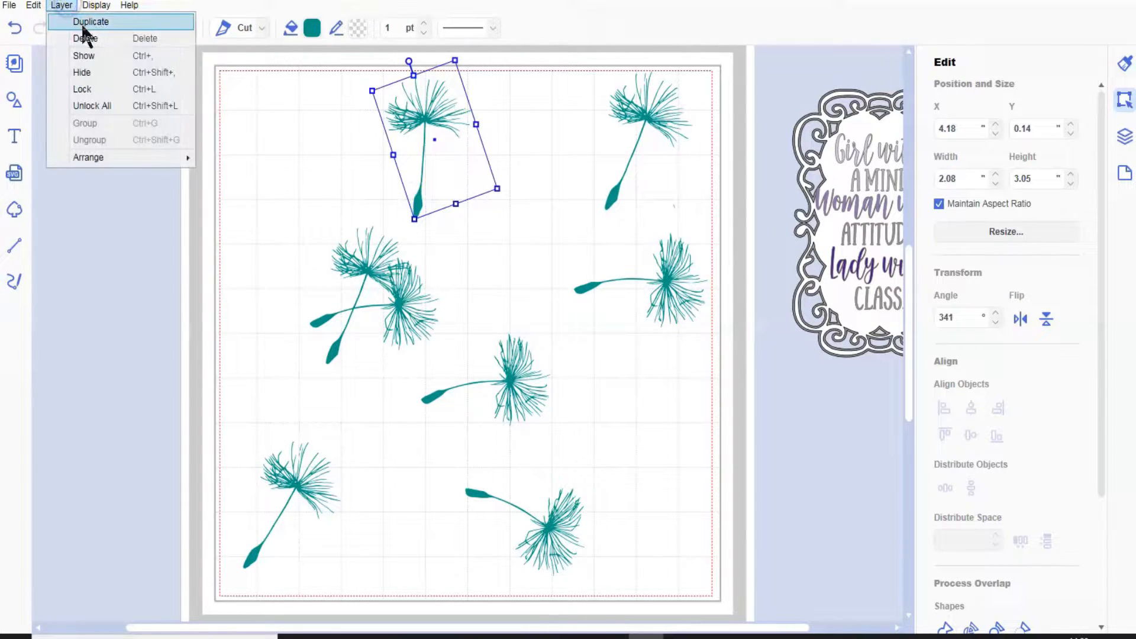
pyautogui.click(85, 22)
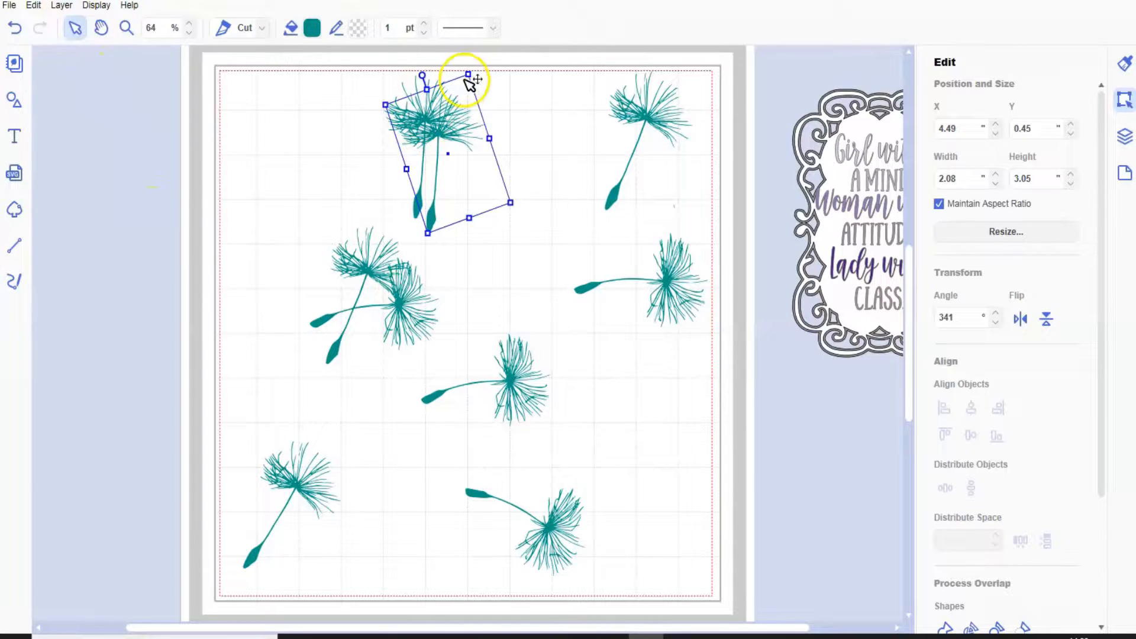
pyautogui.moveTo(466, 82); pyautogui.dragTo(455, 118)
pyautogui.moveTo(428, 219); pyautogui.dragTo(497, 245)
pyautogui.click(490, 151)
pyautogui.moveTo(490, 148); pyautogui.dragTo(501, 142)
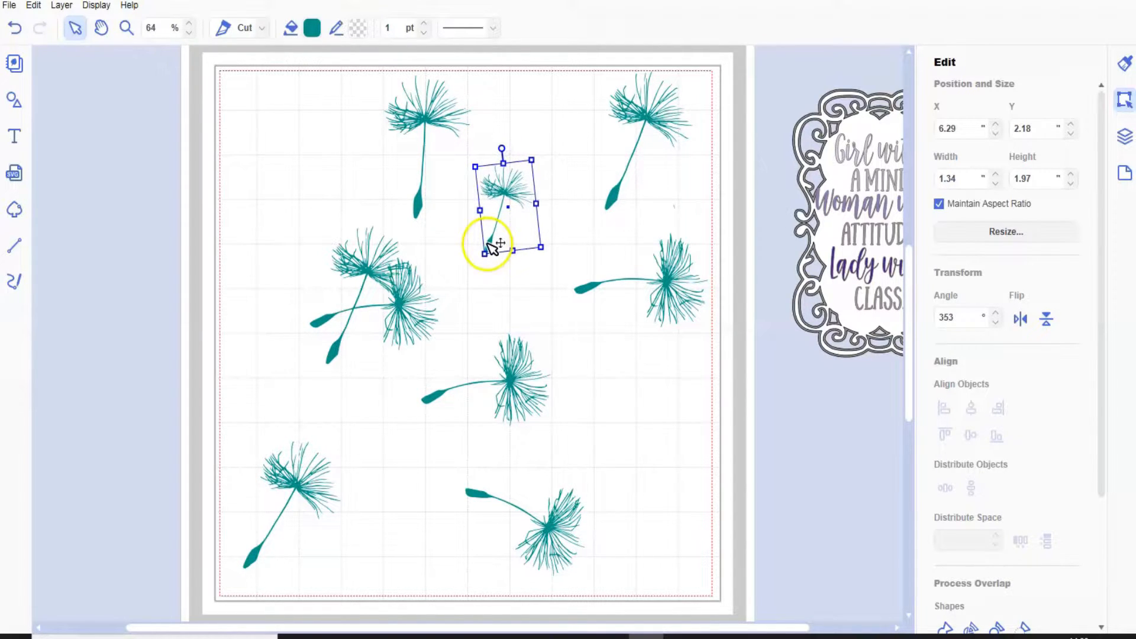
pyautogui.moveTo(491, 233); pyautogui.dragTo(496, 213)
# Duplicate the small seed, flip the copy horizontally, rotate it to 143° and place it on the lower right at about X 9.61, Y 7.05 inches.
pyautogui.click(61, 7)
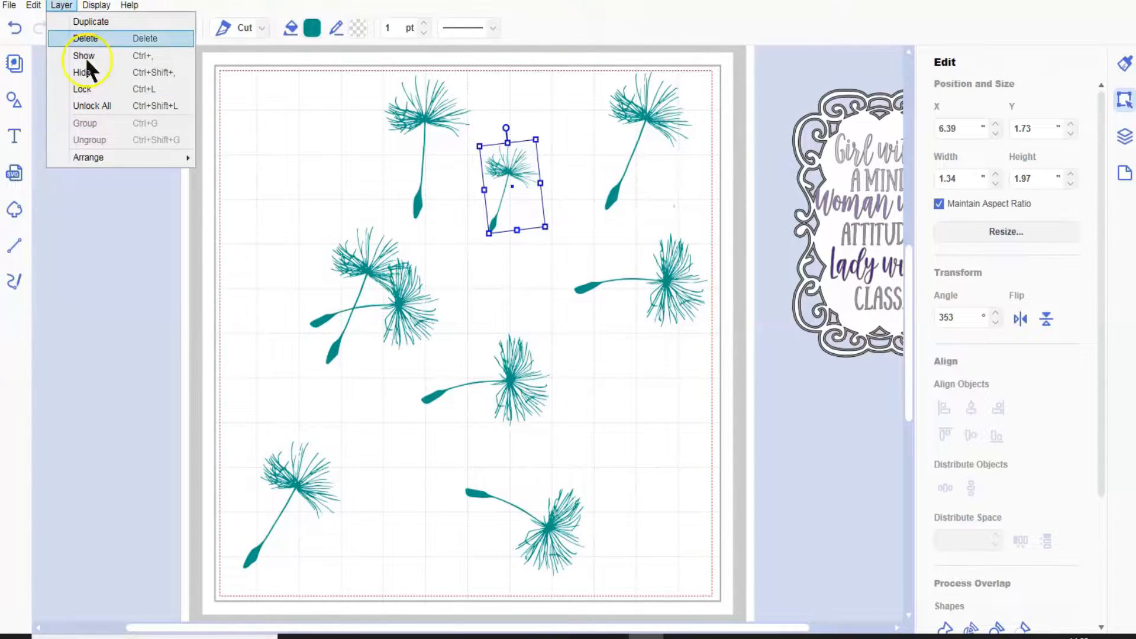
pyautogui.click(87, 26)
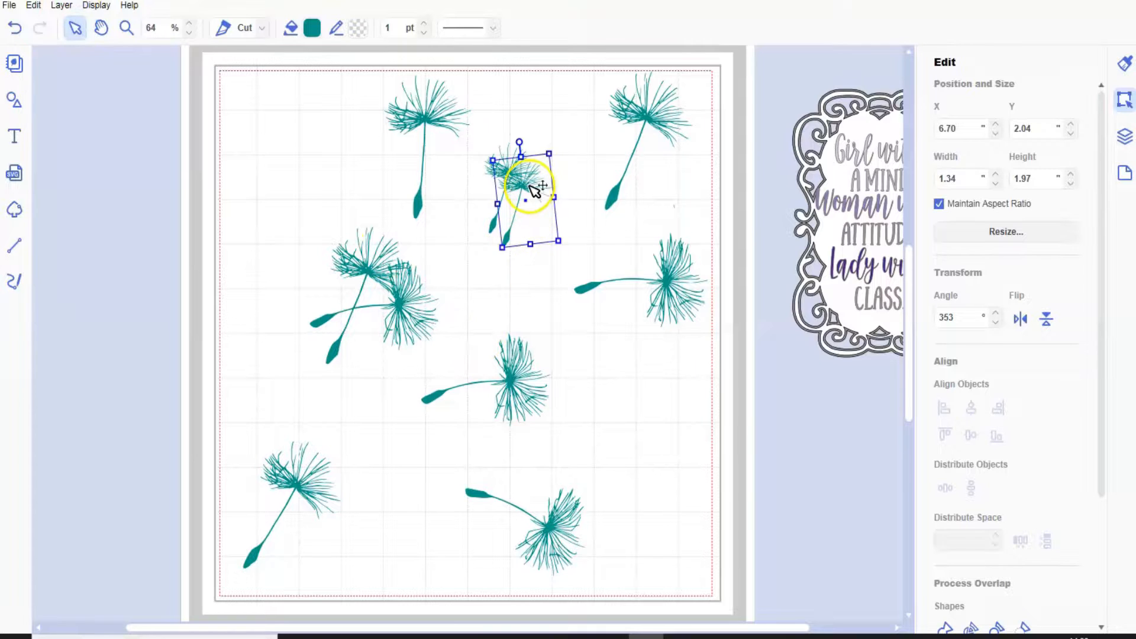
pyautogui.moveTo(533, 230); pyautogui.dragTo(615, 375)
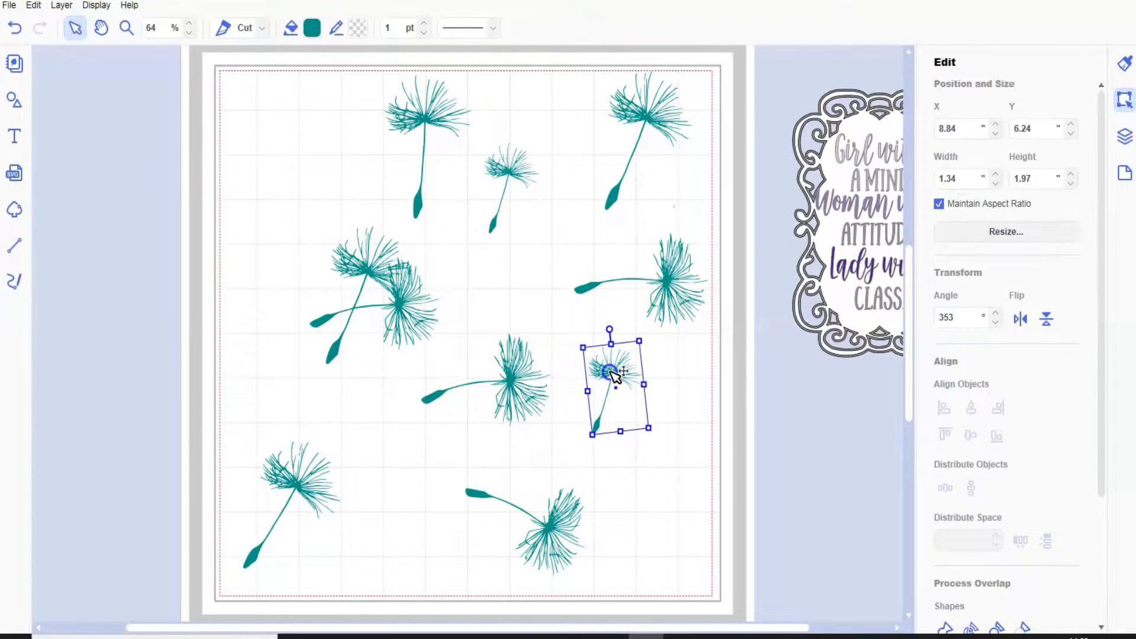
pyautogui.click(1021, 318)
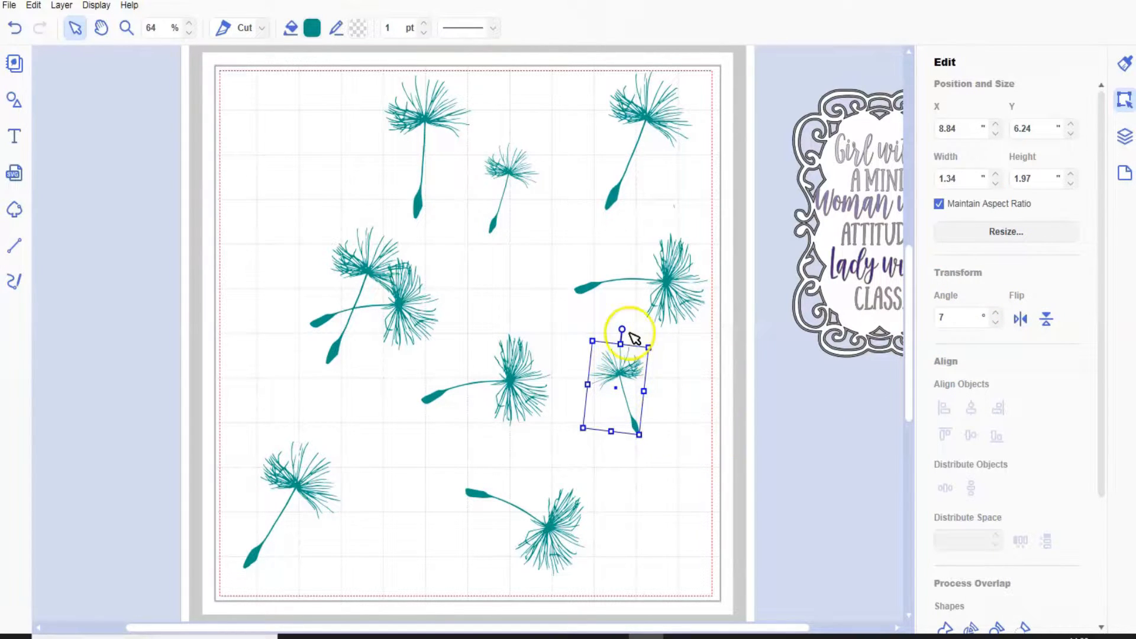
pyautogui.moveTo(621, 328); pyautogui.dragTo(638, 482)
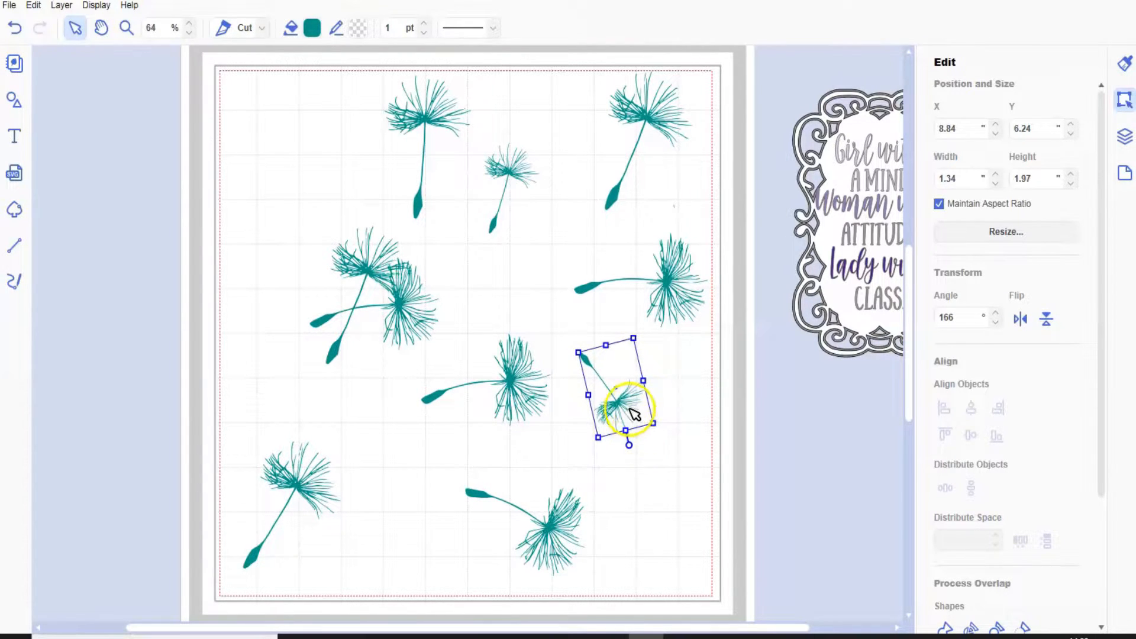
pyautogui.moveTo(621, 404); pyautogui.dragTo(653, 442)
pyautogui.moveTo(657, 482); pyautogui.dragTo(684, 473)
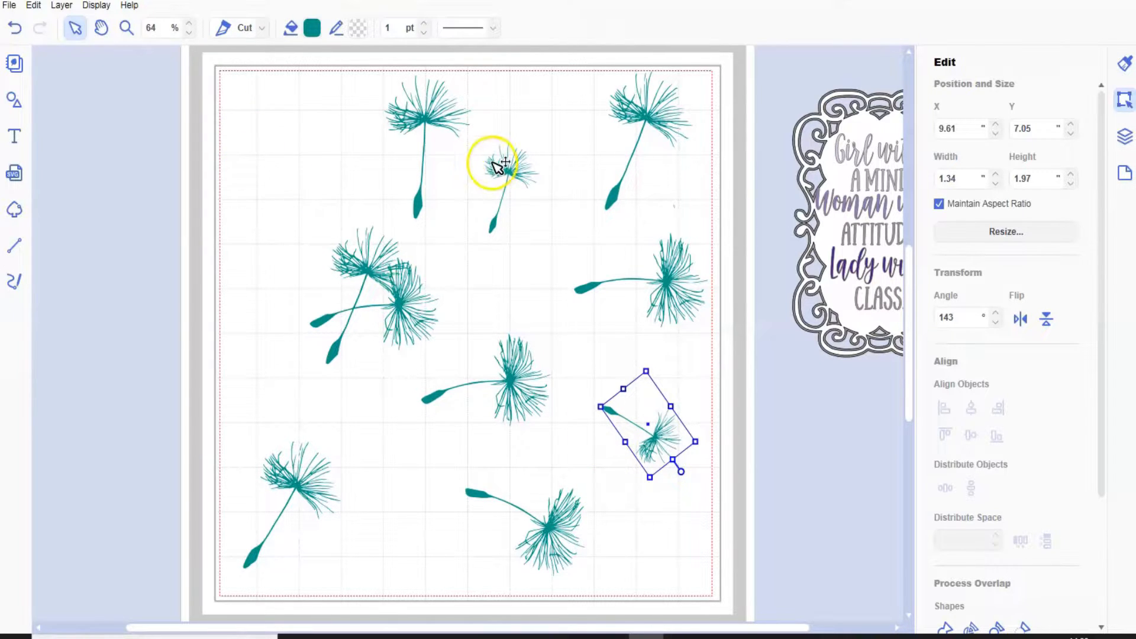
# Duplicate the small upper seed, rotate the copy to 317° and place it in the mat's top-left corner at about X 0.96, Y 0.51 inches.
pyautogui.click(512, 168)
pyautogui.click(73, 9)
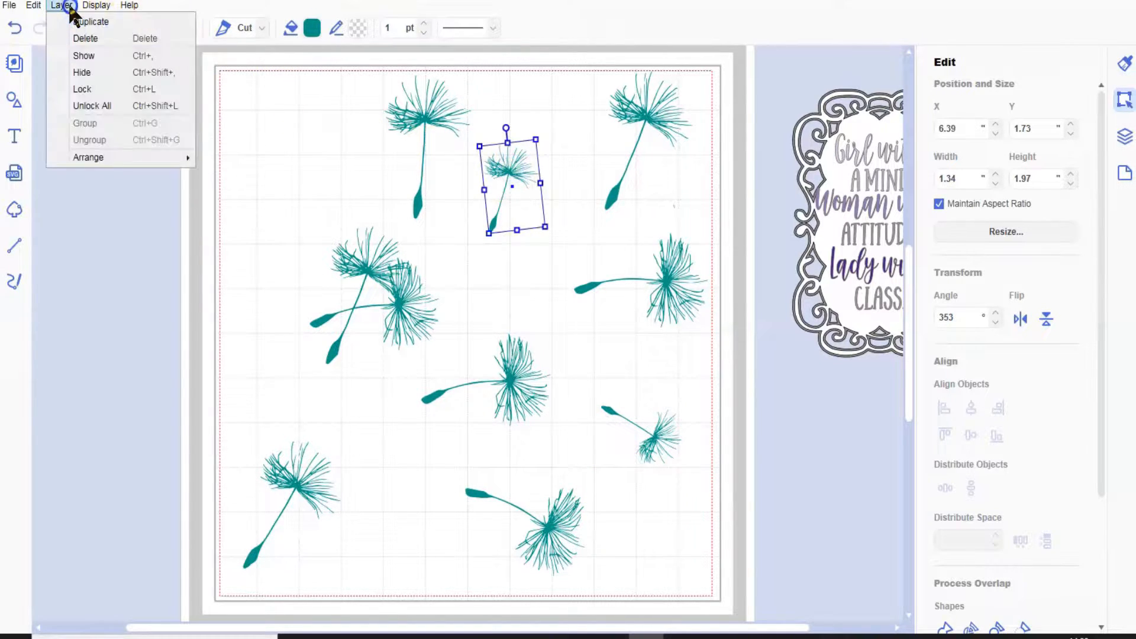
pyautogui.click(98, 21)
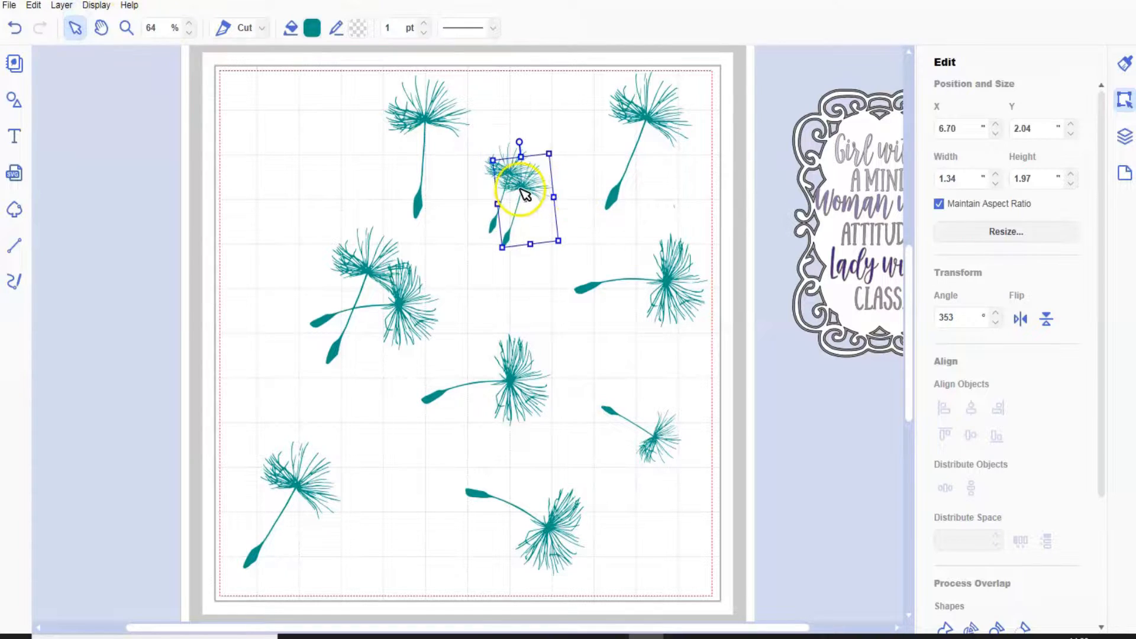
pyautogui.moveTo(501, 180); pyautogui.dragTo(274, 127)
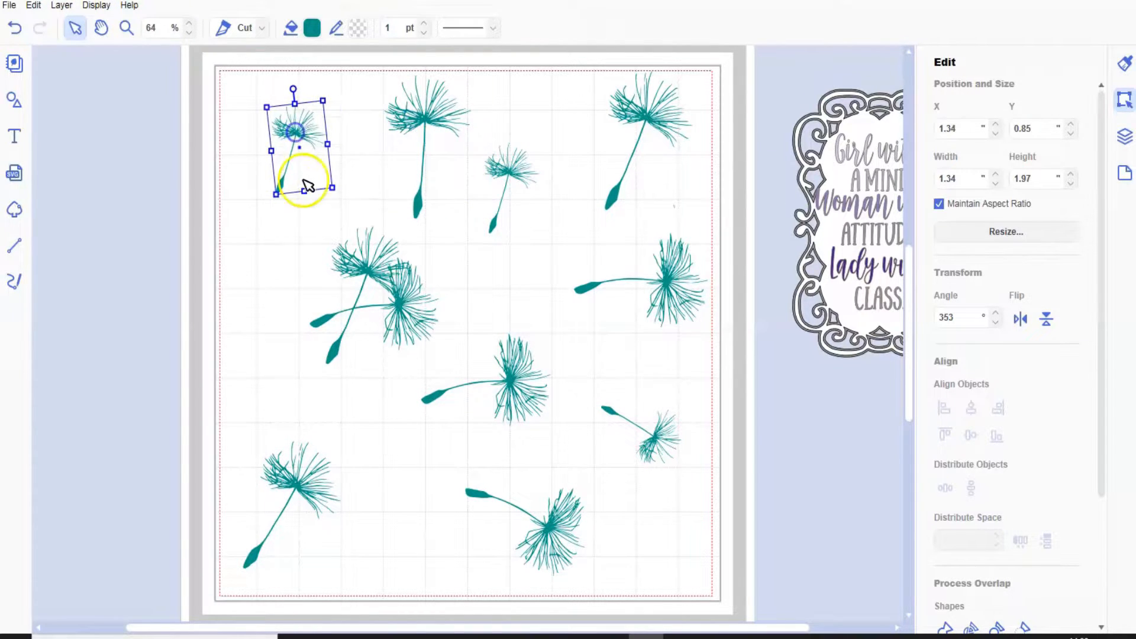
pyautogui.moveTo(292, 86); pyautogui.dragTo(241, 83)
pyautogui.moveTo(290, 138); pyautogui.dragTo(274, 122)
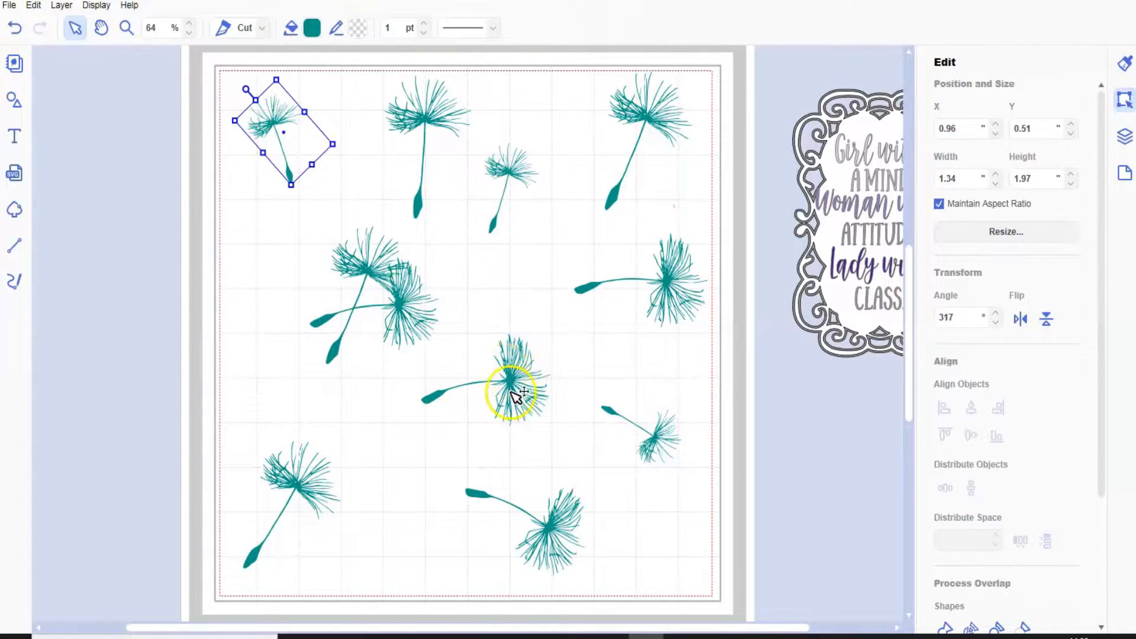
# Fill all the dandelion seeds on the mat with dark purple #3C166C.
pyautogui.moveTo(219, 68); pyautogui.dragTo(718, 574)
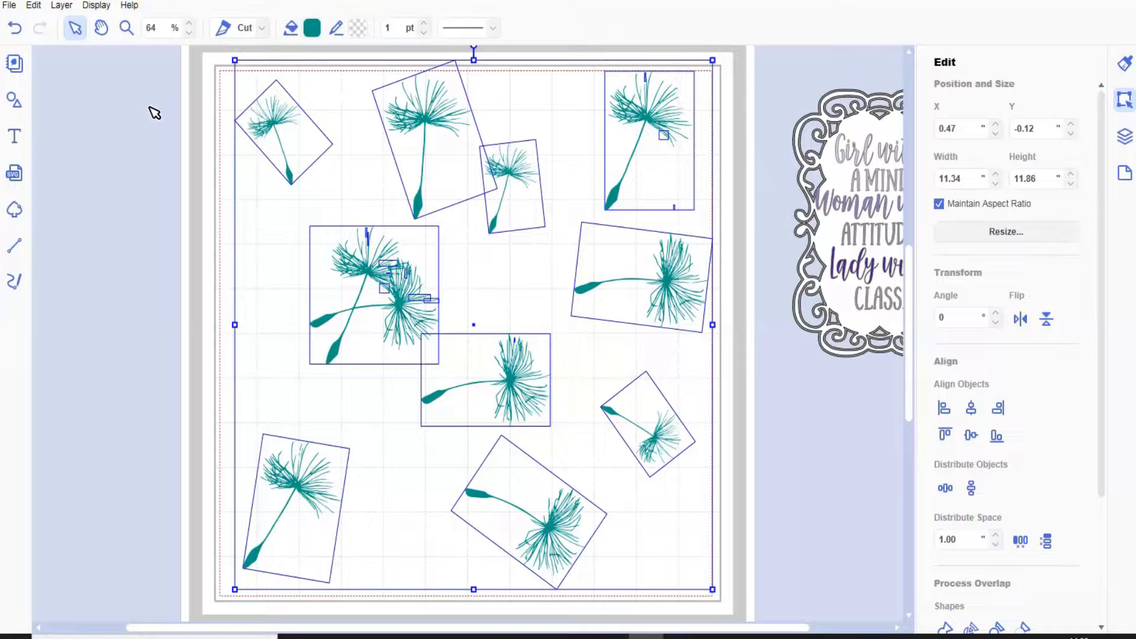
pyautogui.click(313, 28)
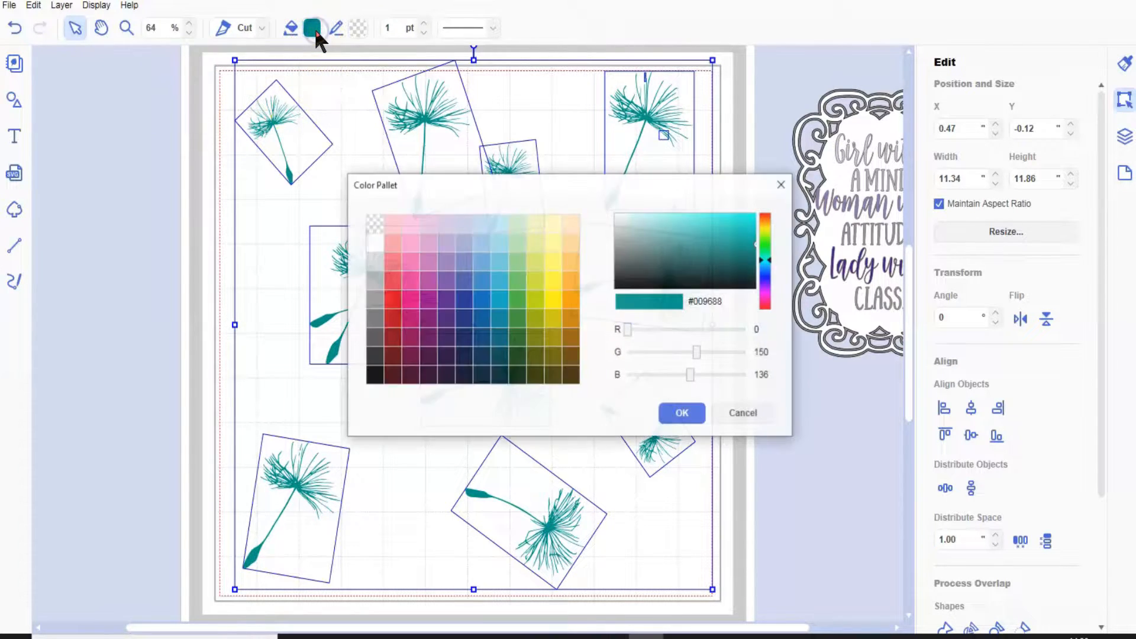
pyautogui.click(448, 319)
pyautogui.click(682, 414)
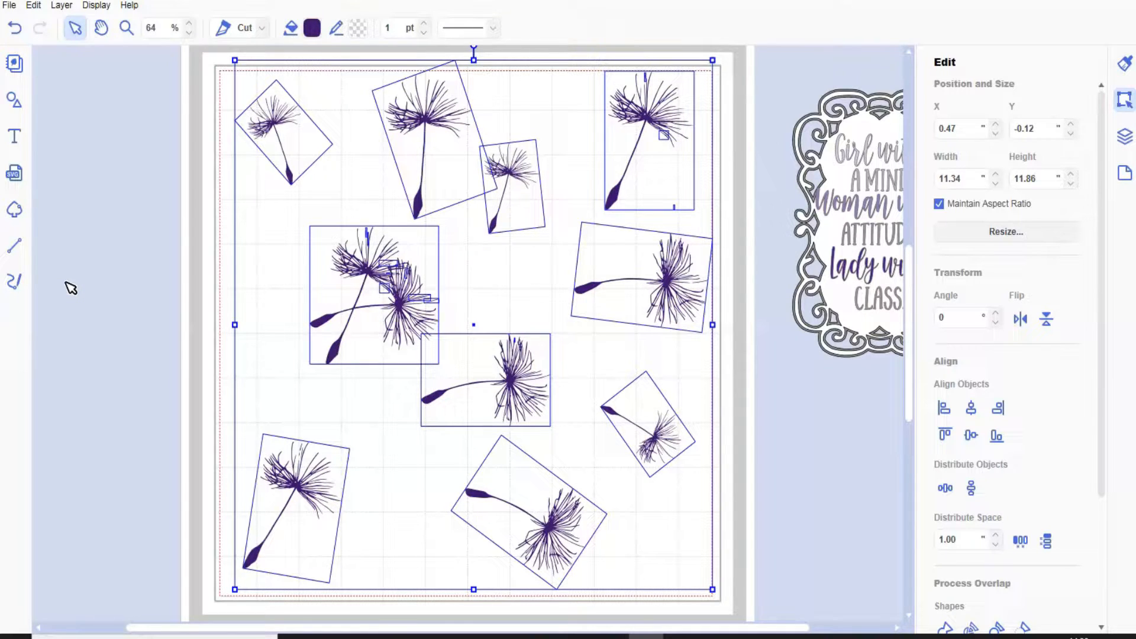
# Give all the seeds a dark purple #3C166C outline and make their fill transparent.
pyautogui.click(359, 27)
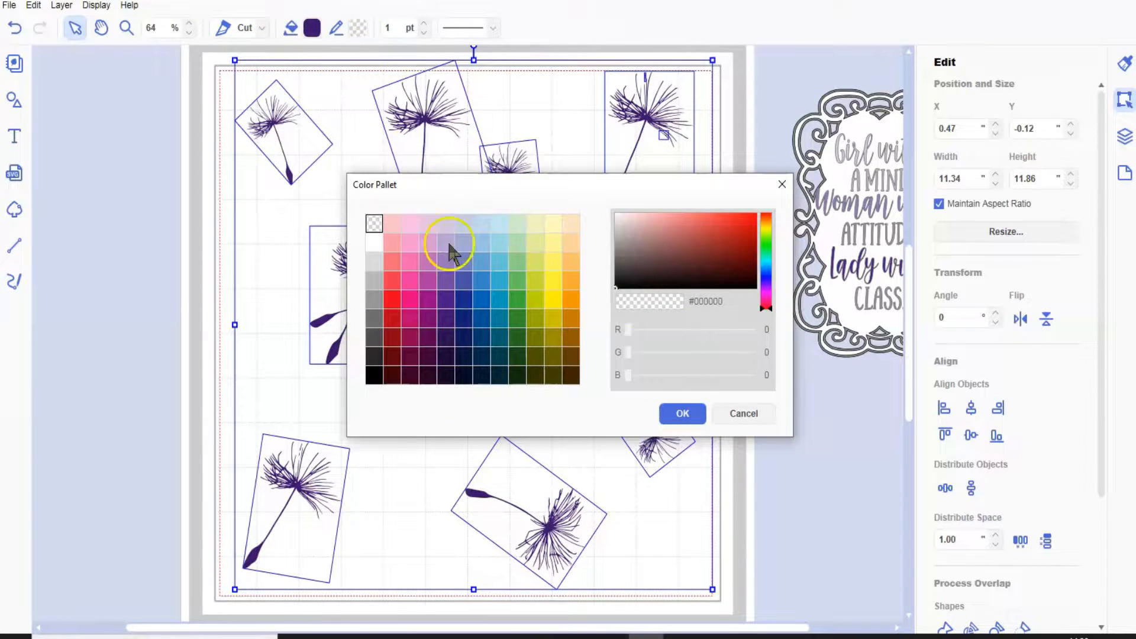
pyautogui.click(448, 320)
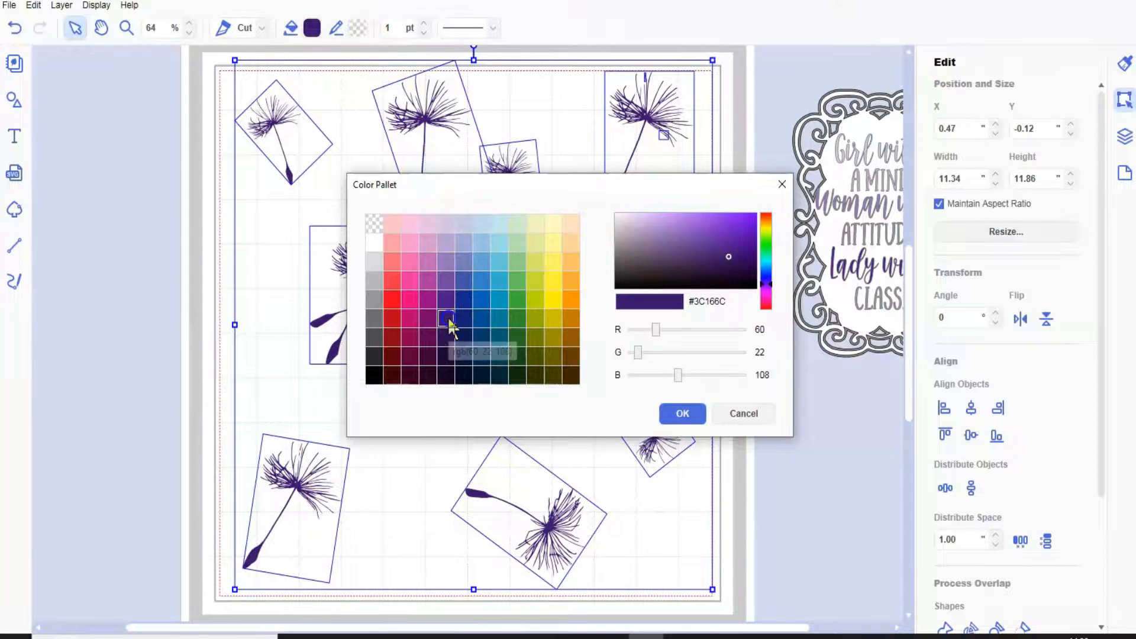
pyautogui.click(685, 414)
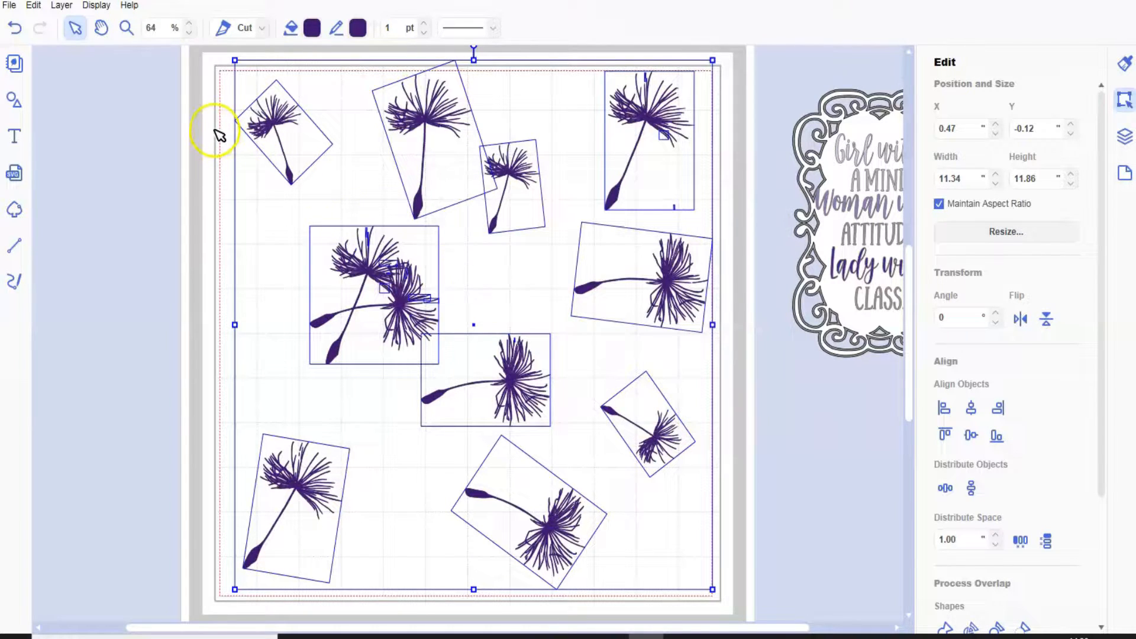
pyautogui.click(312, 28)
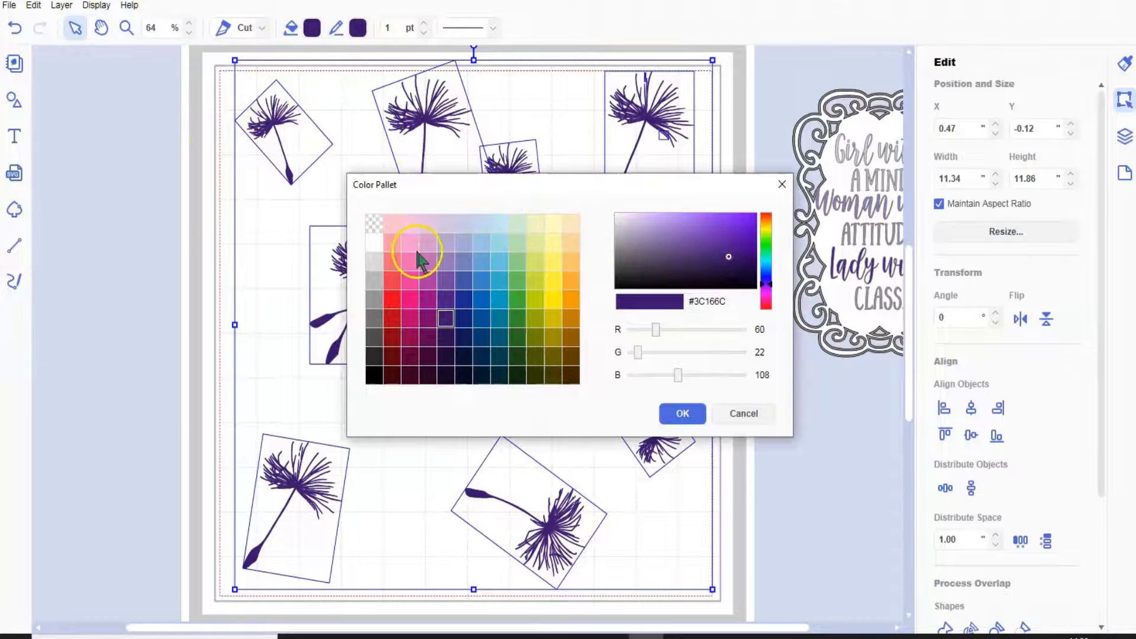
pyautogui.click(372, 224)
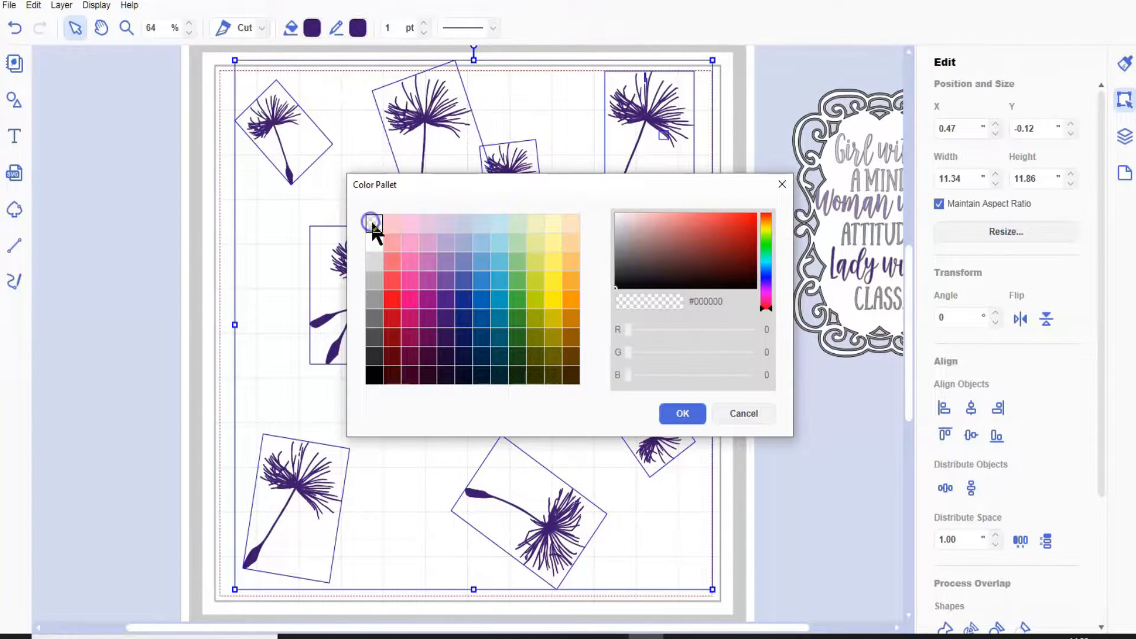
pyautogui.click(686, 414)
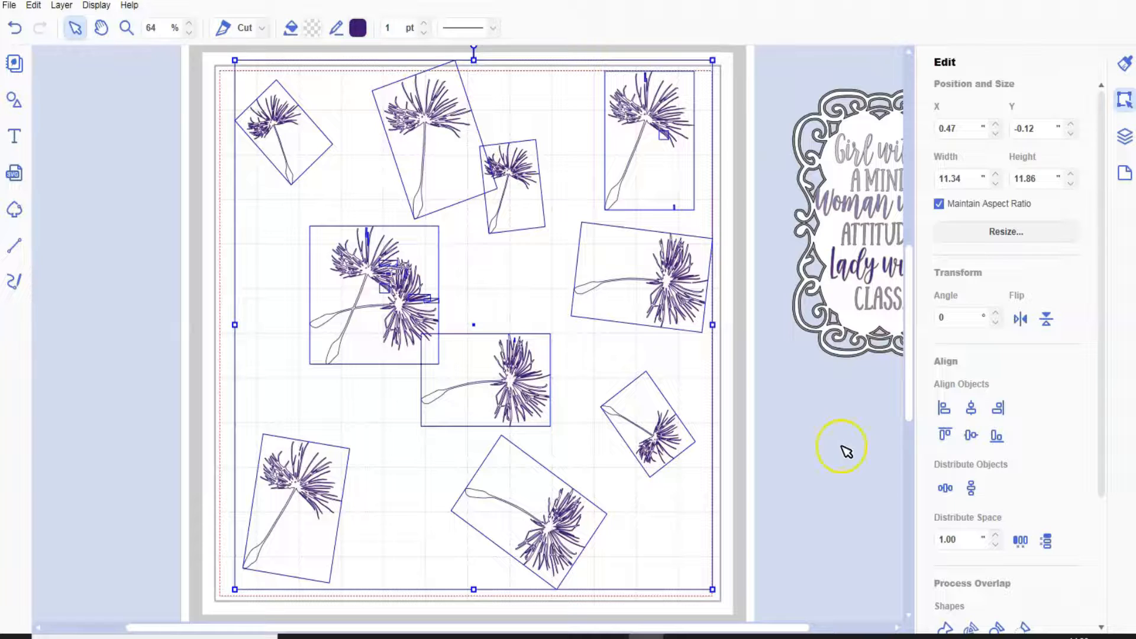
# Make the seeds' outline transparent and set their fill back to dark purple #3C166C.
pyautogui.click(354, 28)
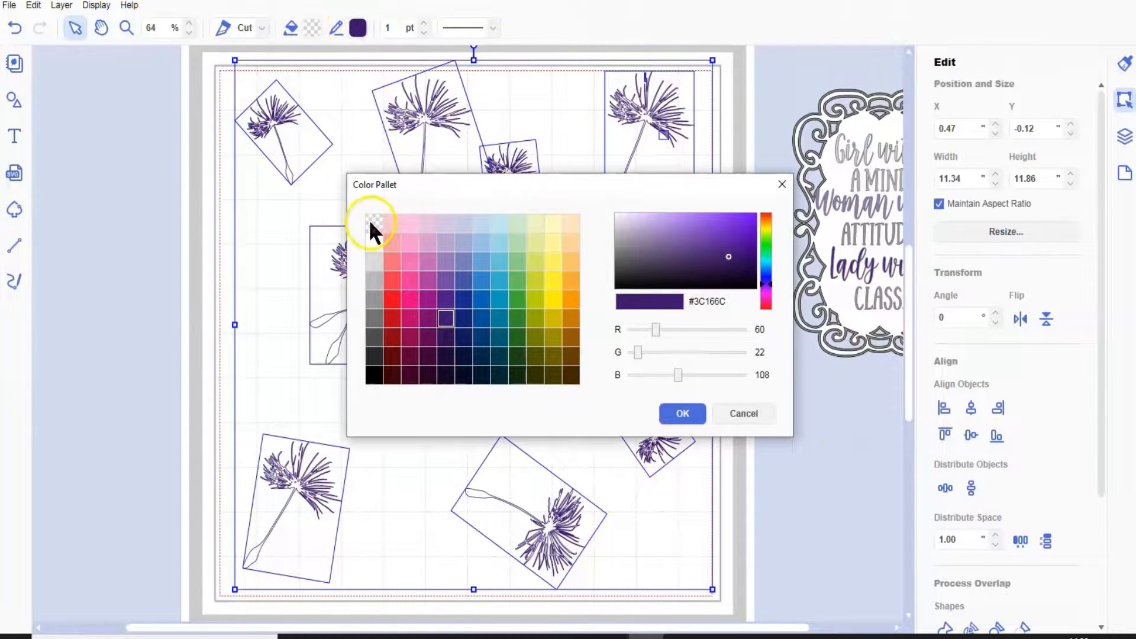
pyautogui.click(373, 223)
pyautogui.click(681, 414)
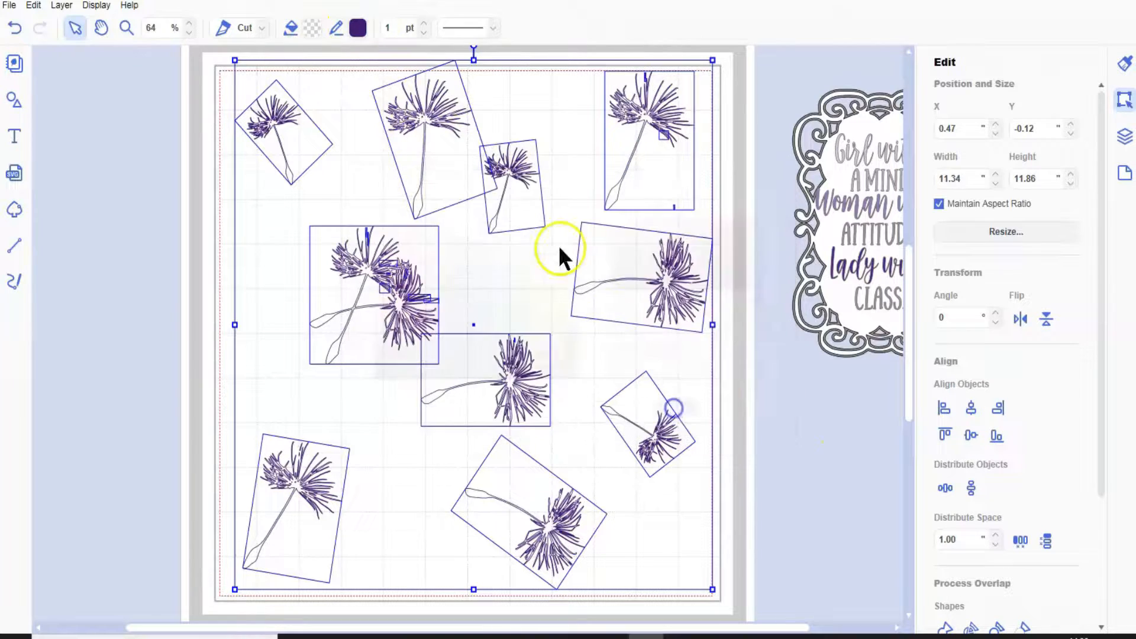
pyautogui.click(308, 30)
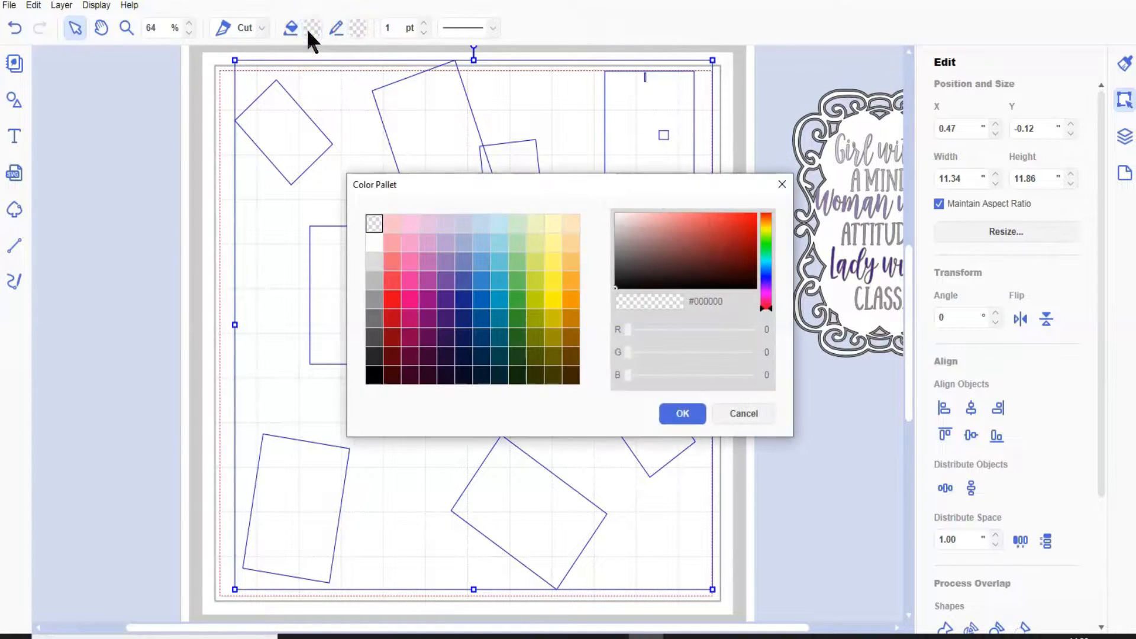
pyautogui.click(445, 320)
pyautogui.click(679, 415)
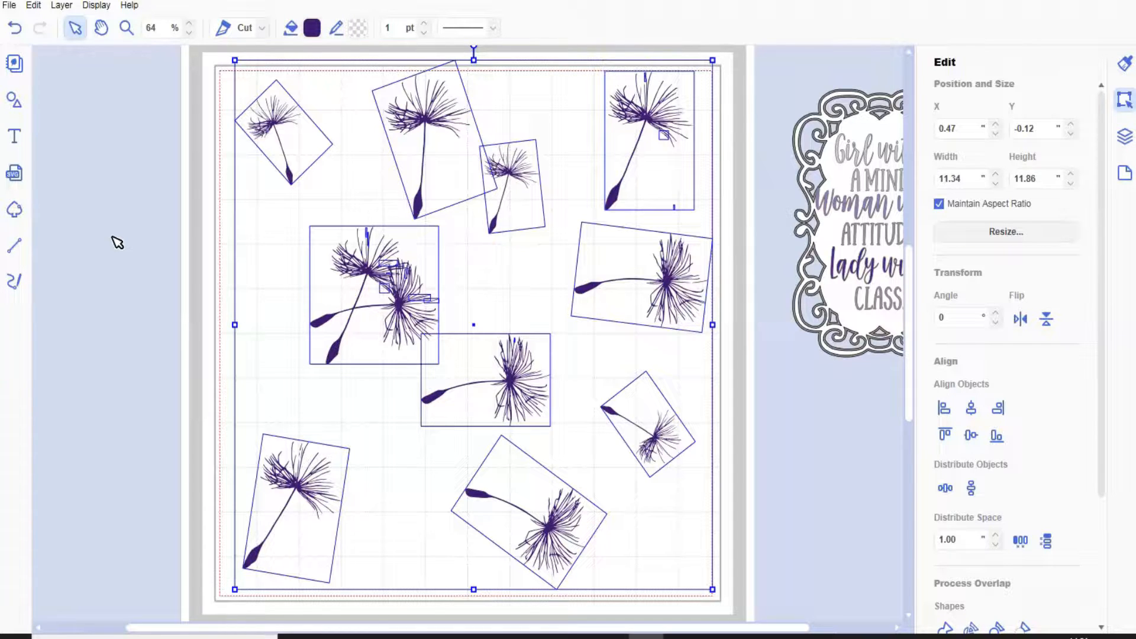
# Set the line type to Draw for all the dandelion seeds and for the quote text inside the frame.
pyautogui.click(260, 27)
pyautogui.click(249, 68)
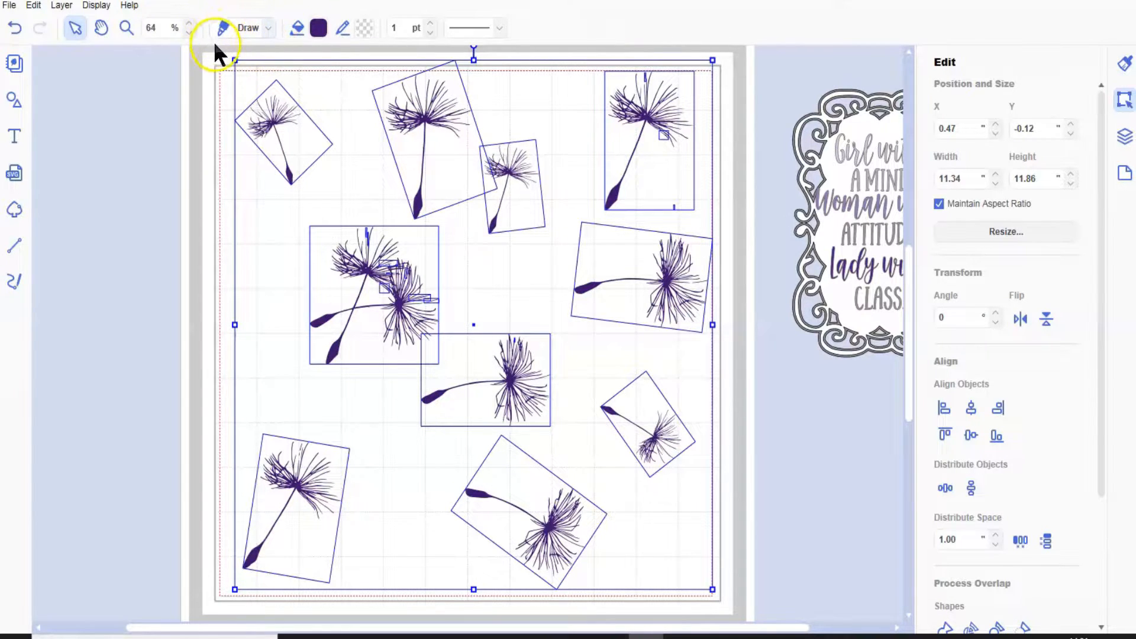
pyautogui.click(886, 239)
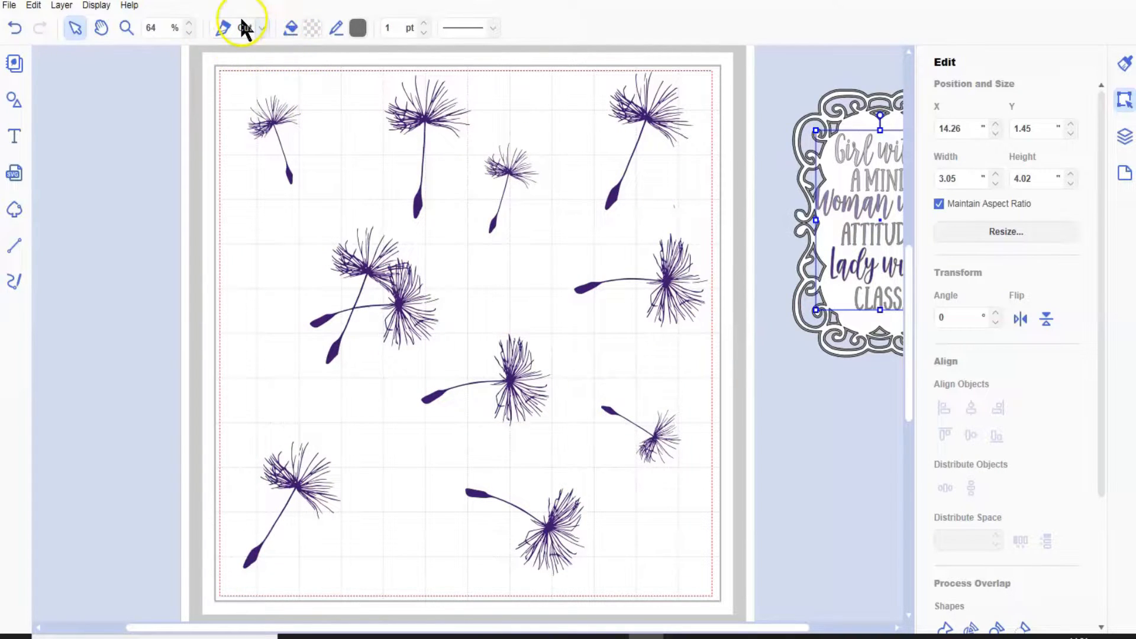
pyautogui.click(260, 28)
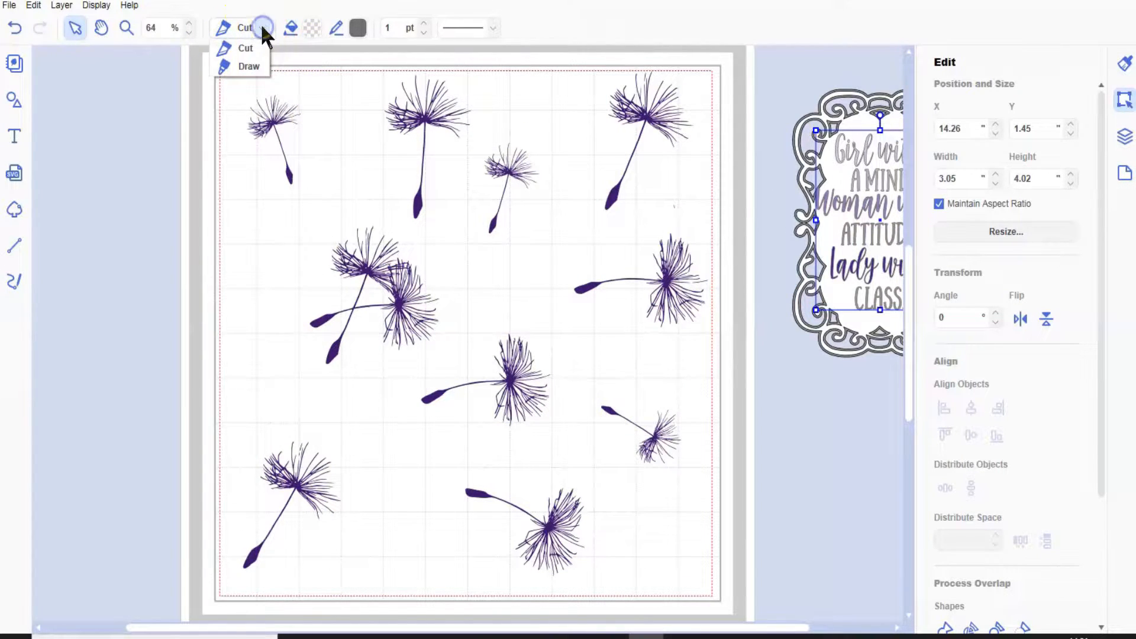
pyautogui.click(257, 68)
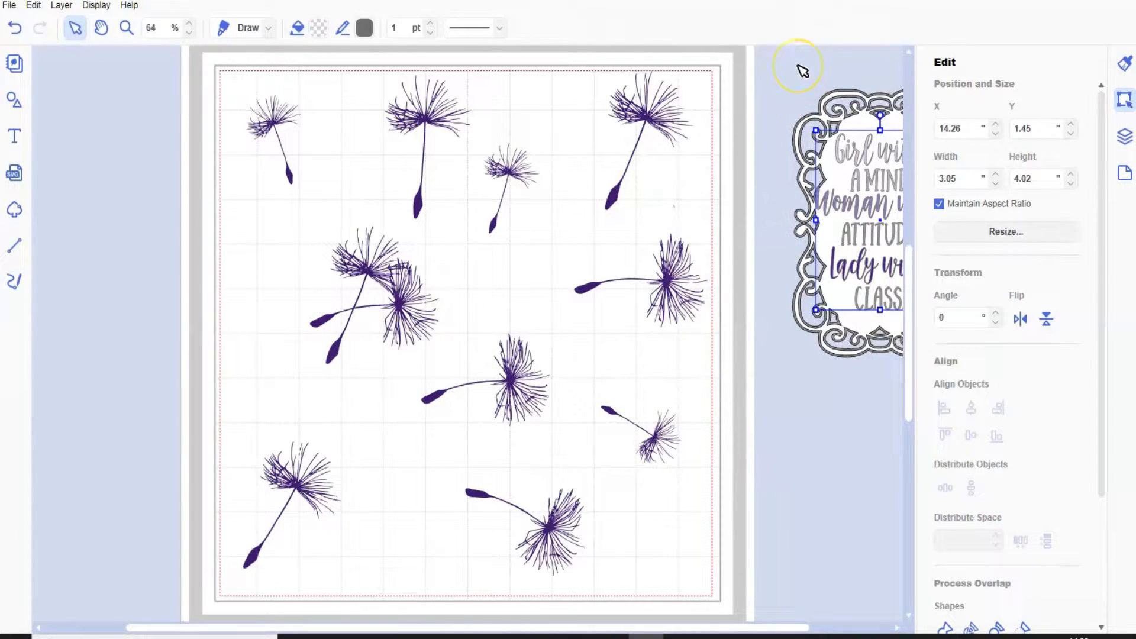
# Move the framed quote over the mat's lower-right edge at about X 11.47, Y 5.59 inches, and ungroup its text into separate lines.
pyautogui.moveTo(802, 69); pyautogui.dragTo(882, 399)
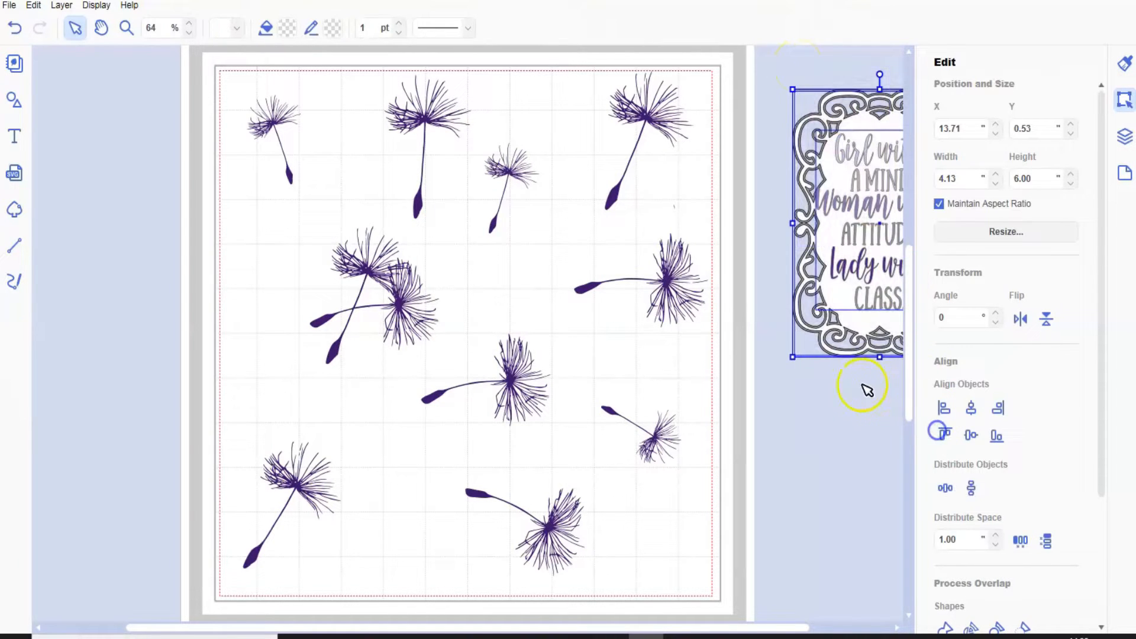
pyautogui.moveTo(883, 349); pyautogui.dragTo(791, 596)
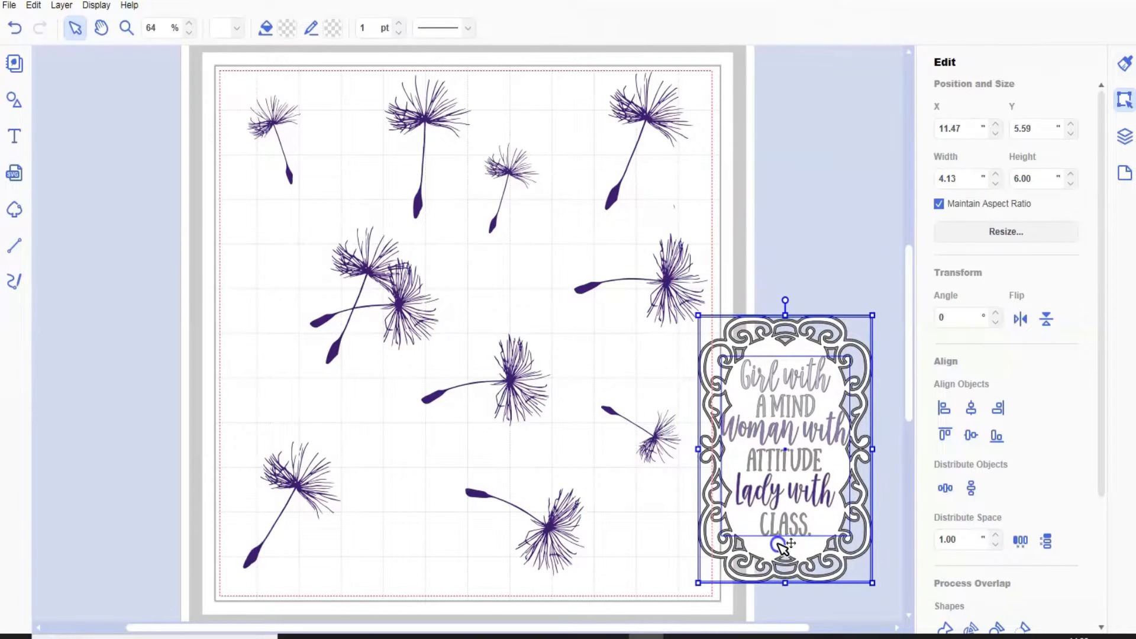
pyautogui.click(126, 26)
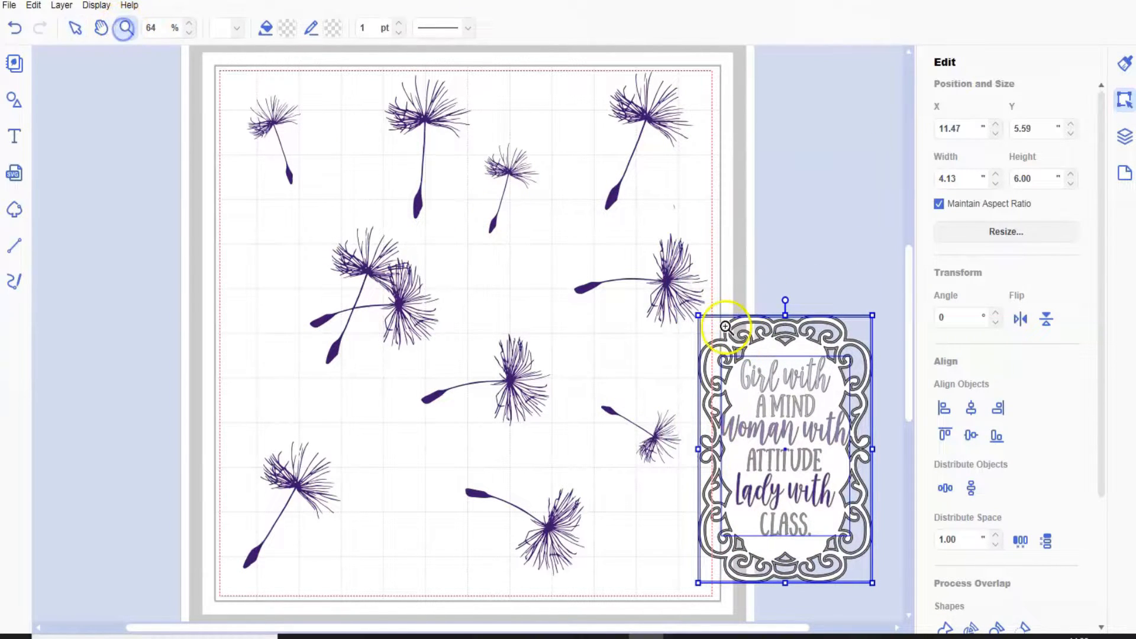
pyautogui.moveTo(692, 311); pyautogui.dragTo(883, 597)
pyautogui.click(74, 27)
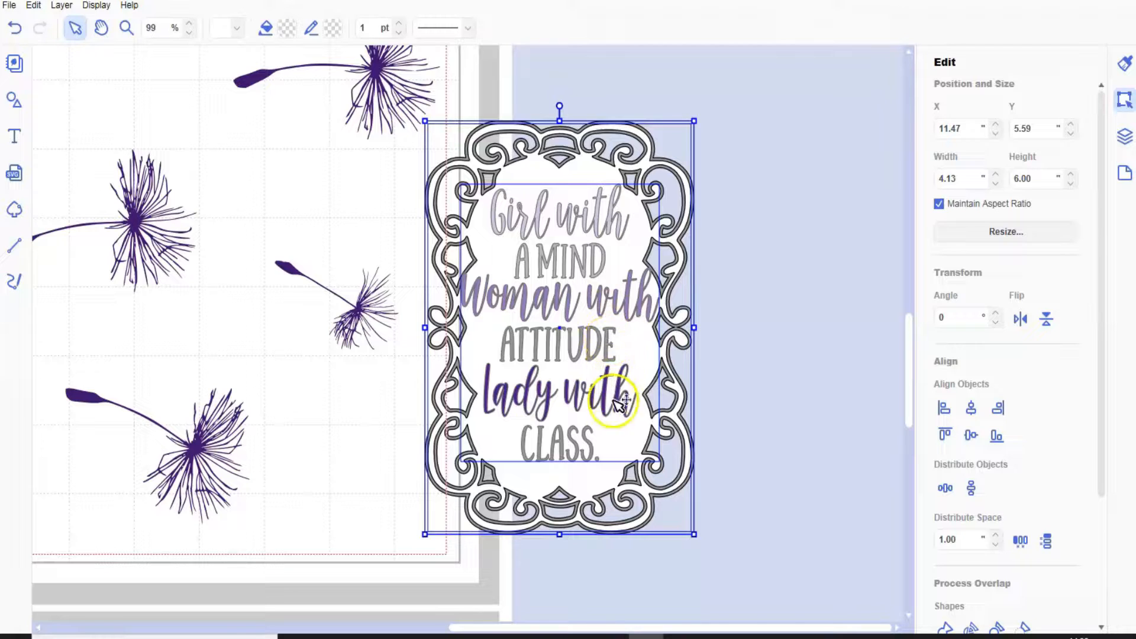
pyautogui.click(613, 218)
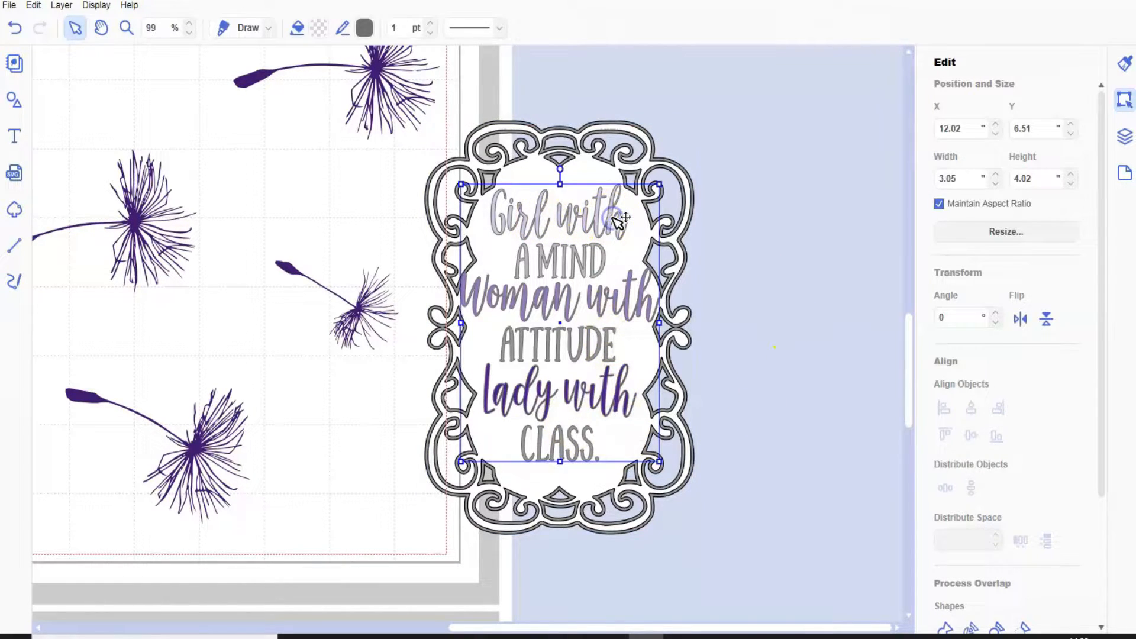
pyautogui.click(61, 6)
pyautogui.click(90, 140)
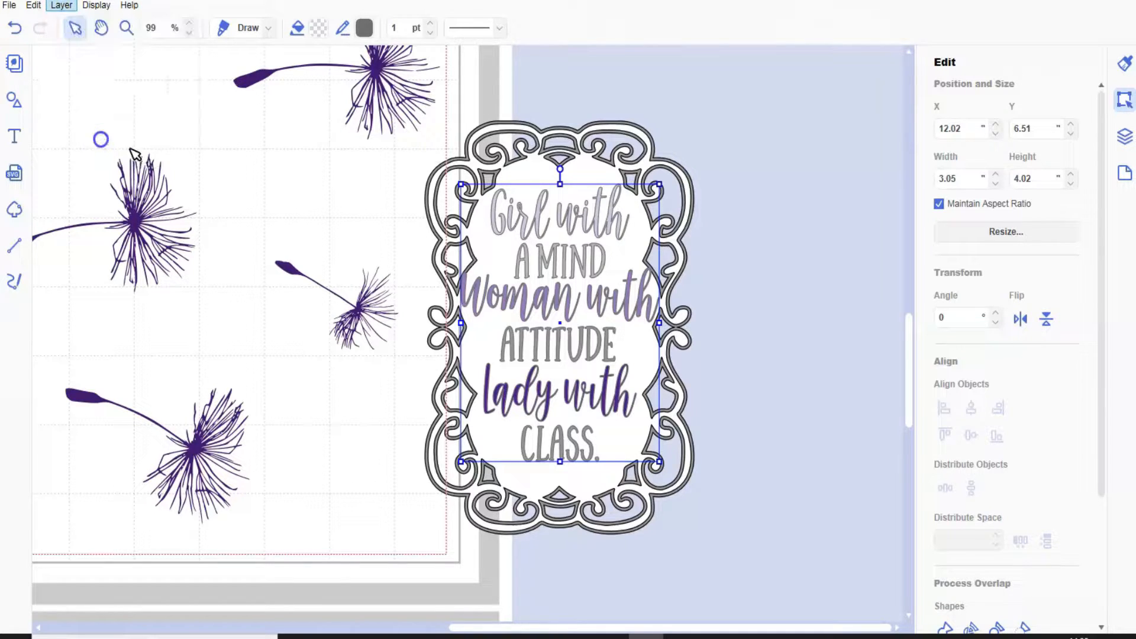
pyautogui.click(768, 332)
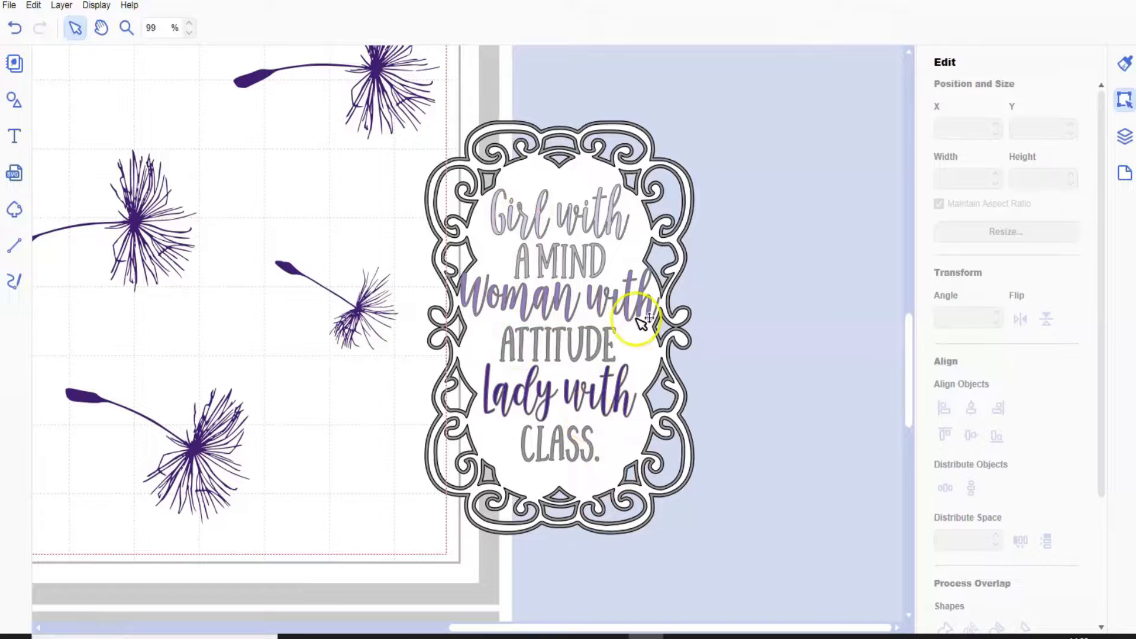
# In the layer list, collapse the two expanded seed groups and the group holding the letters of "CLASS.".
pyautogui.click(1122, 140)
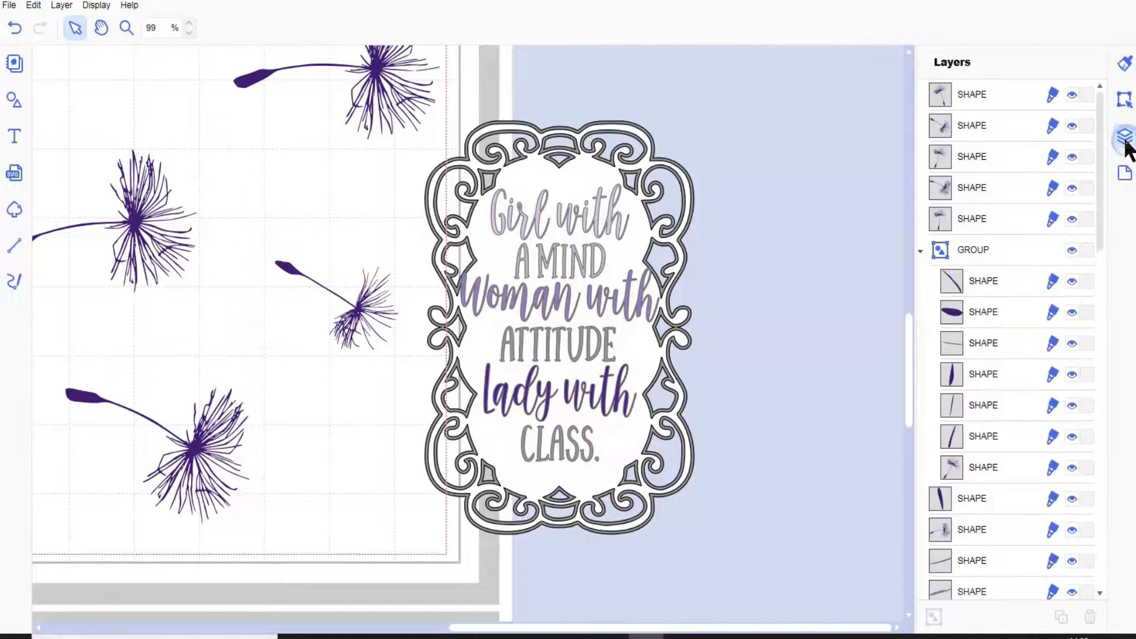
pyautogui.click(920, 251)
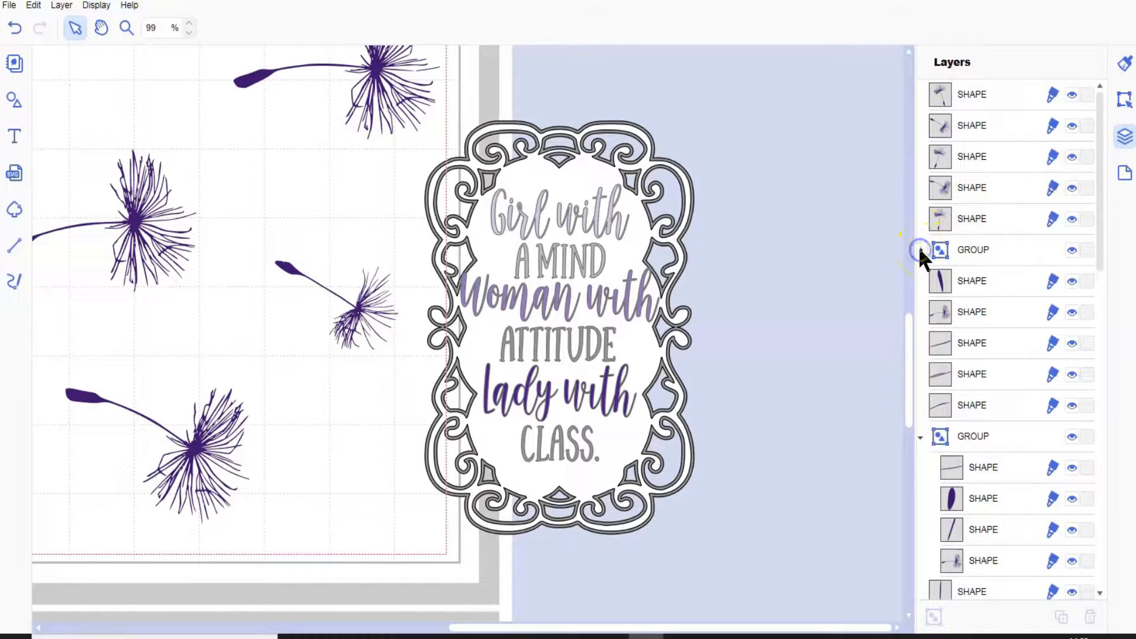
pyautogui.click(920, 438)
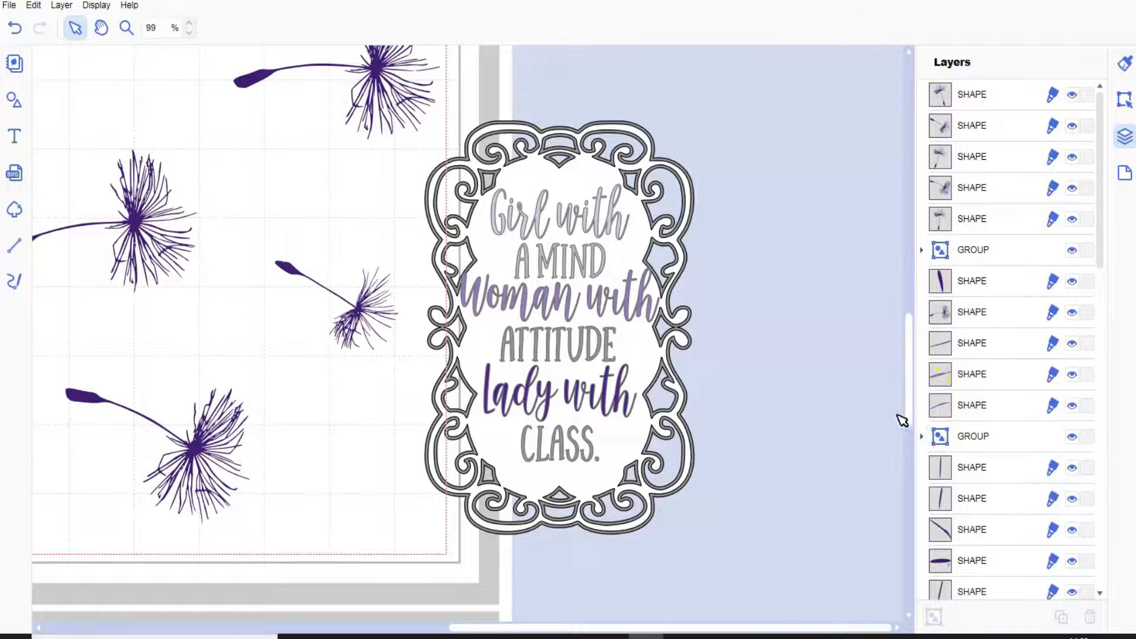
pyautogui.scroll(-3, 902, 420)
pyautogui.scroll(3, 901, 409)
pyautogui.scroll(-3, 1013, 335)
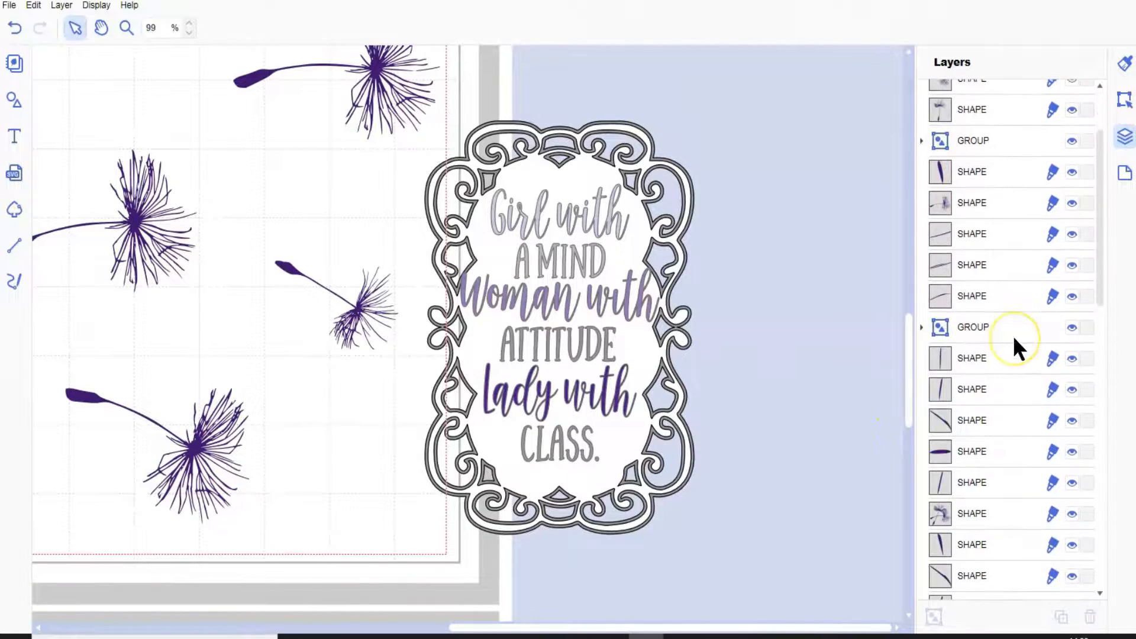
pyautogui.click(937, 264)
pyautogui.scroll(-3, 1030, 345)
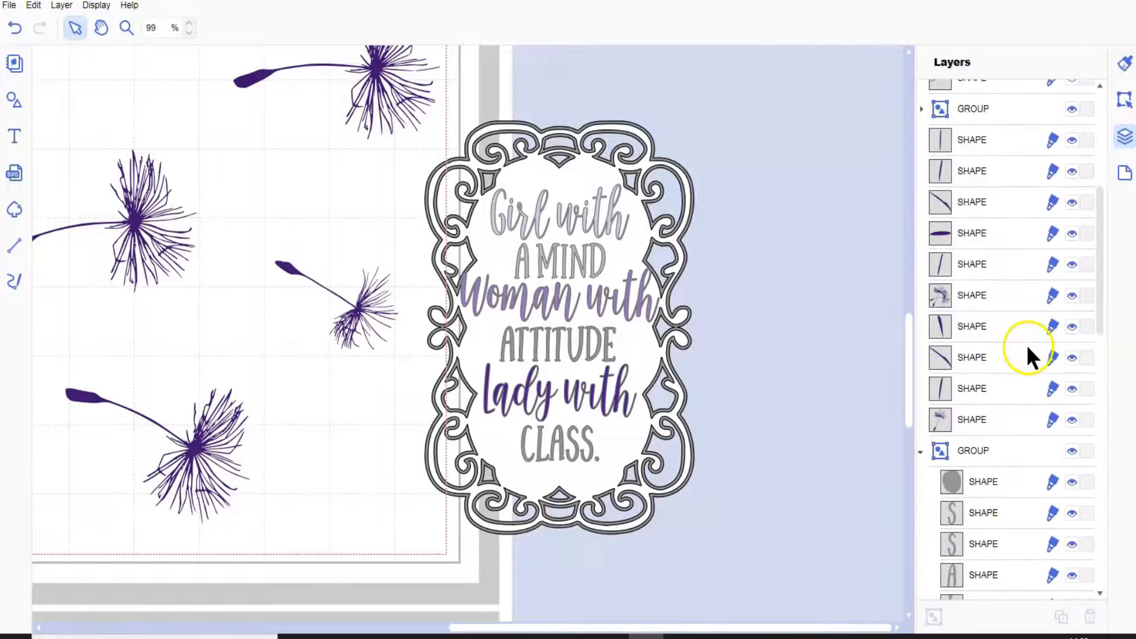
pyautogui.scroll(-4, 1025, 351)
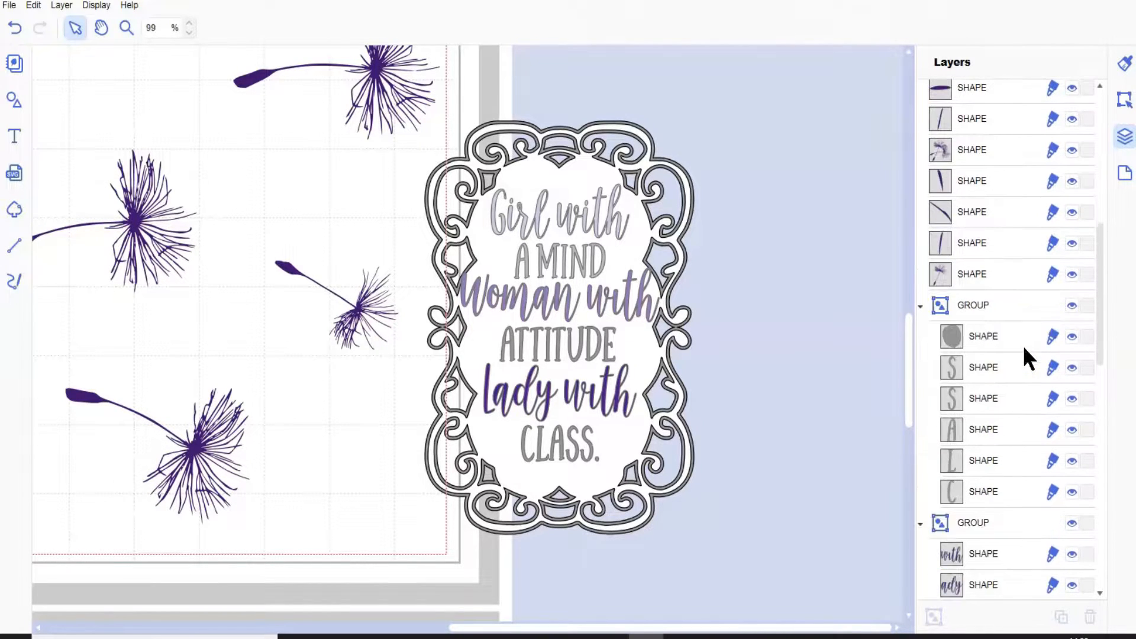
pyautogui.click(931, 225)
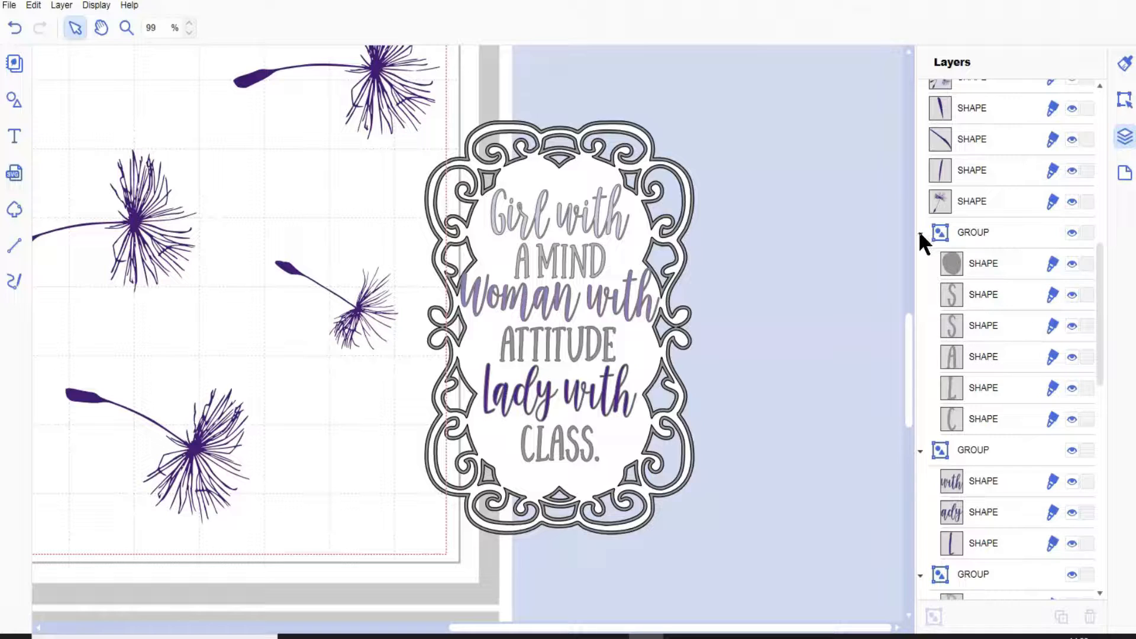
pyautogui.click(920, 233)
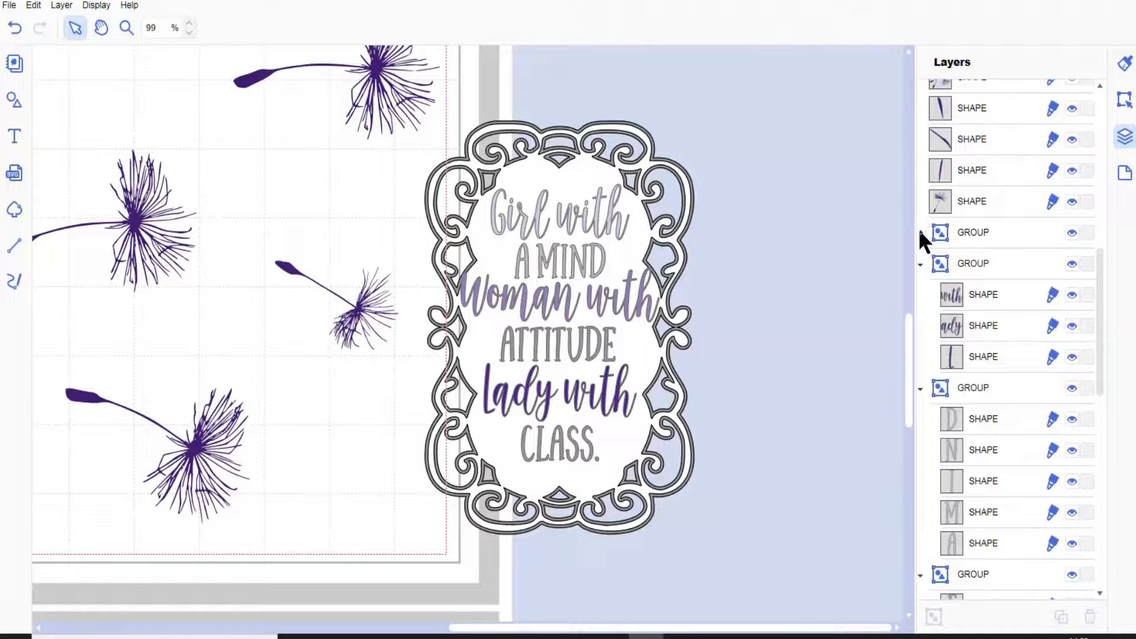
# Hide the three script text groups "Lady with," "Woman with" and "Girl with" in the quote.
pyautogui.click(969, 335)
pyautogui.click(1071, 263)
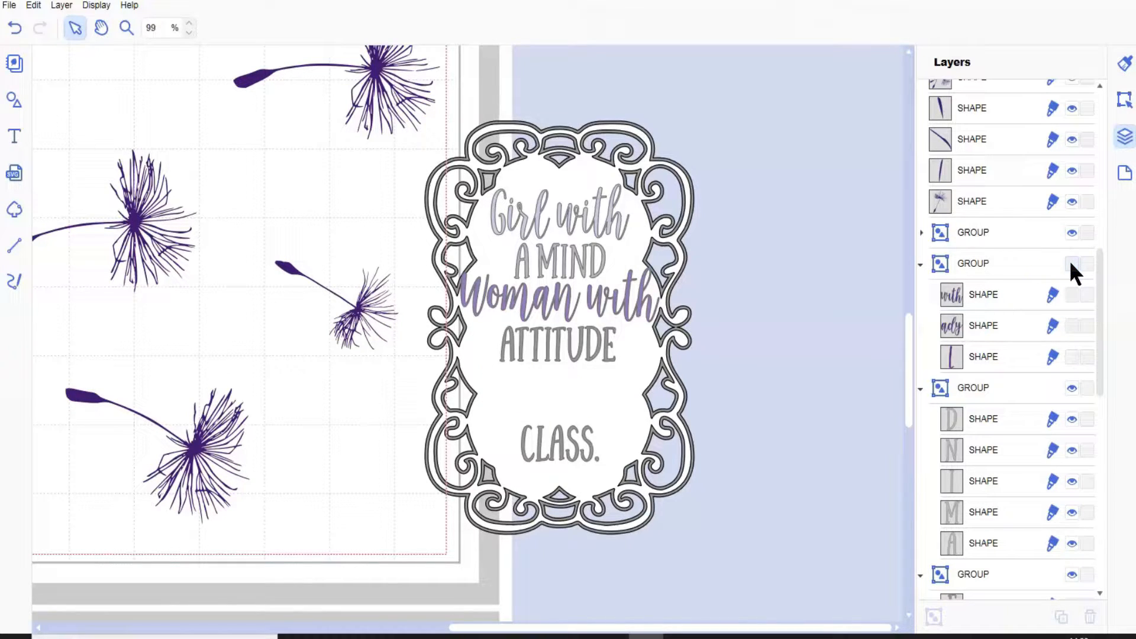
pyautogui.scroll(-4, 1014, 396)
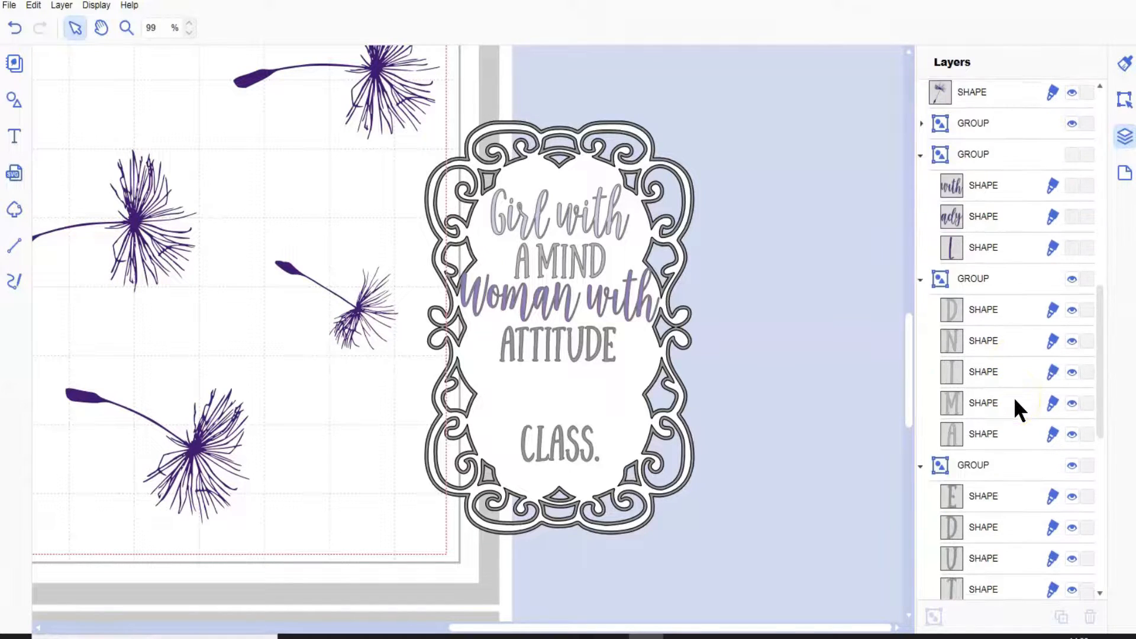
pyautogui.scroll(-1, 1015, 400)
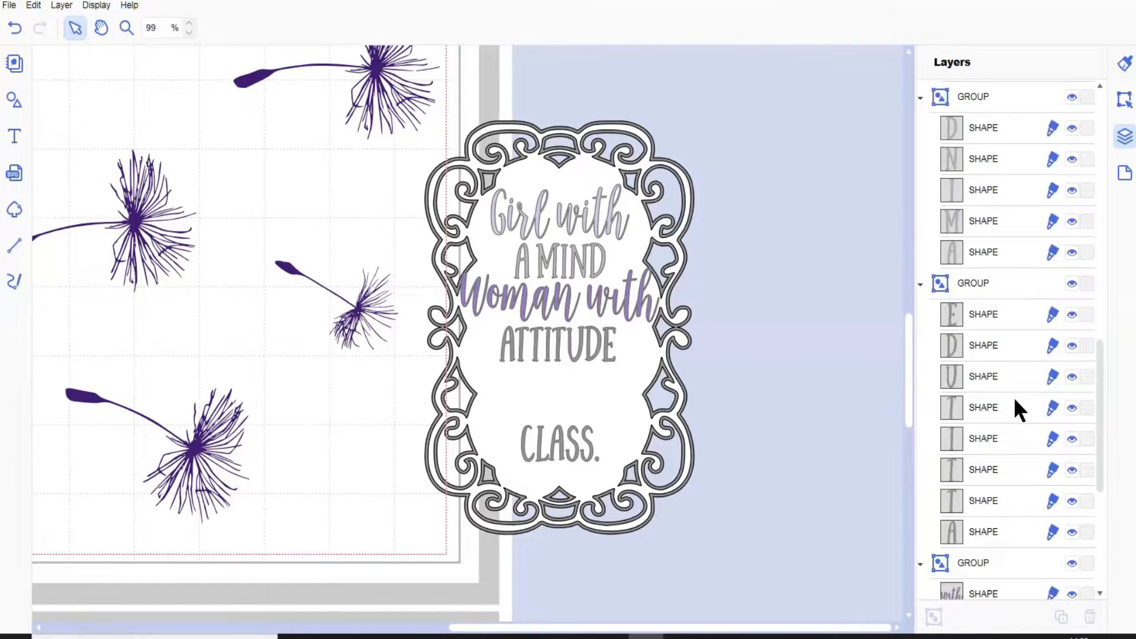
pyautogui.scroll(-5, 1014, 396)
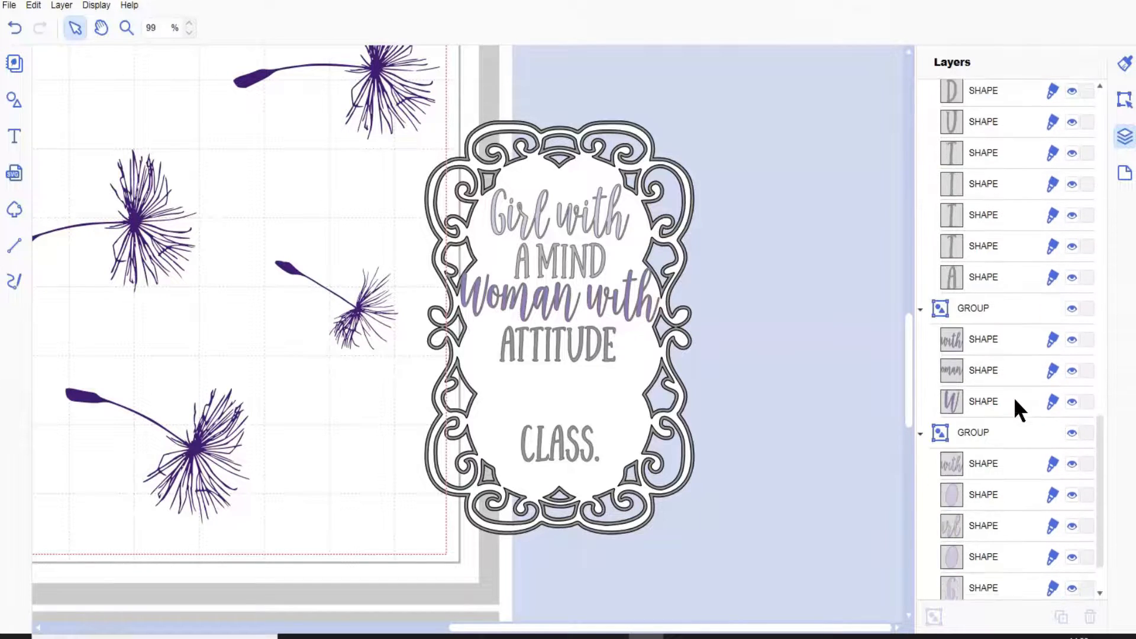
pyautogui.click(1071, 273)
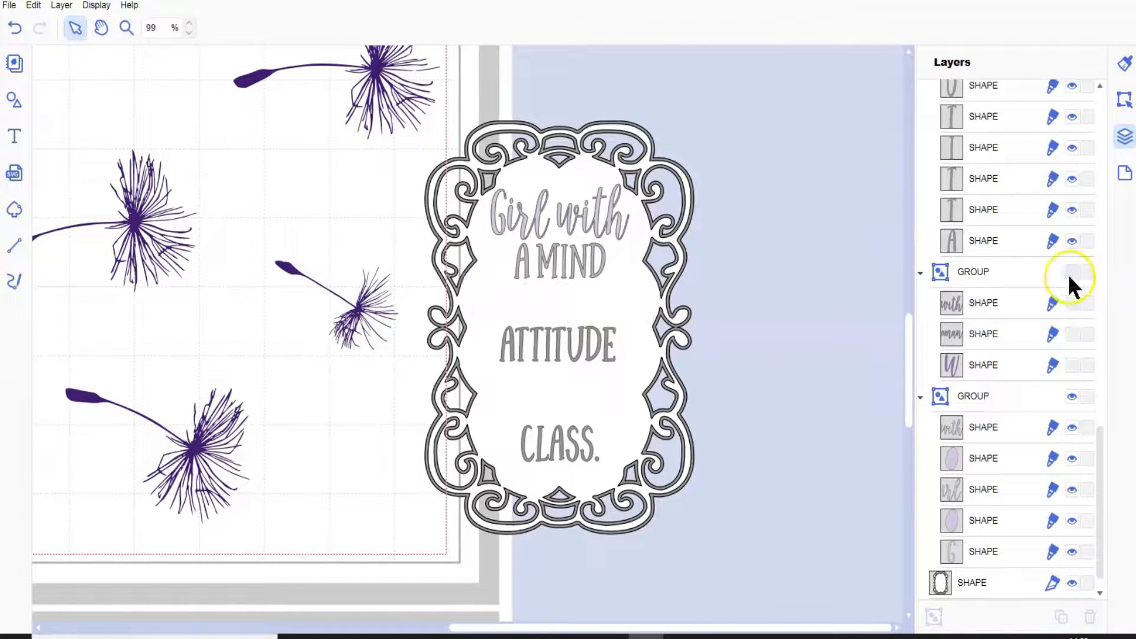
pyautogui.click(1072, 395)
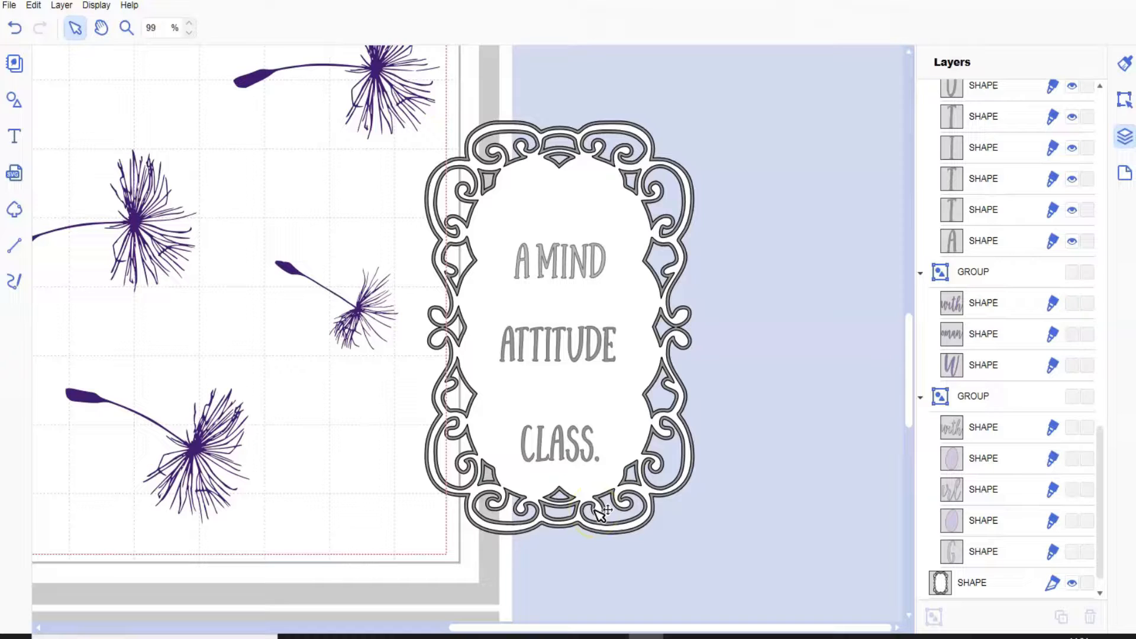
# Hide both frame shapes behind the quote, the white ornamental frame and its solid gray backing.
pyautogui.click(1071, 583)
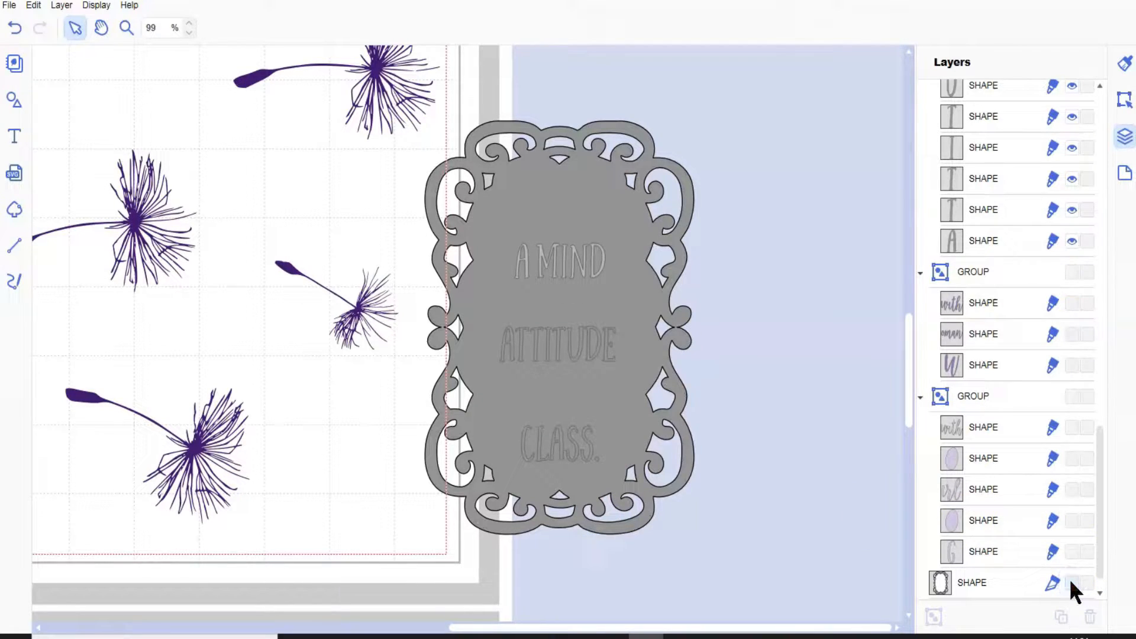
pyautogui.scroll(-1, 1070, 579)
pyautogui.click(1071, 582)
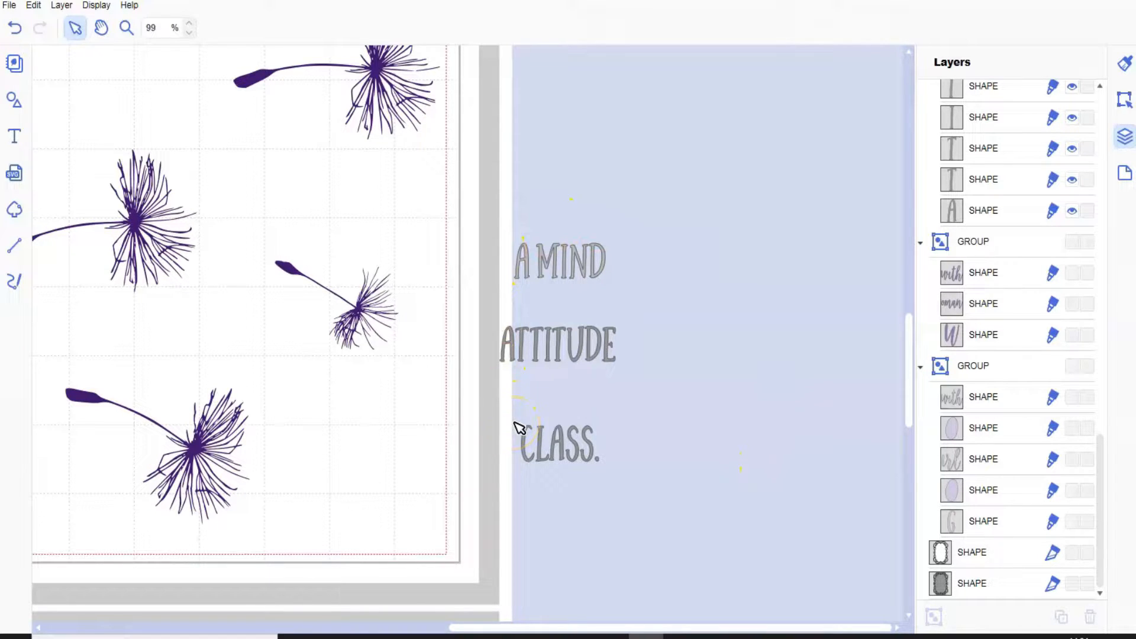
pyautogui.click(628, 383)
# Show the "Girl with" text group and hide all the other quote lines, "A MIND," "Woman with," "ATTITUDE" and "CLASS.".
pyautogui.scroll(5, 1079, 201)
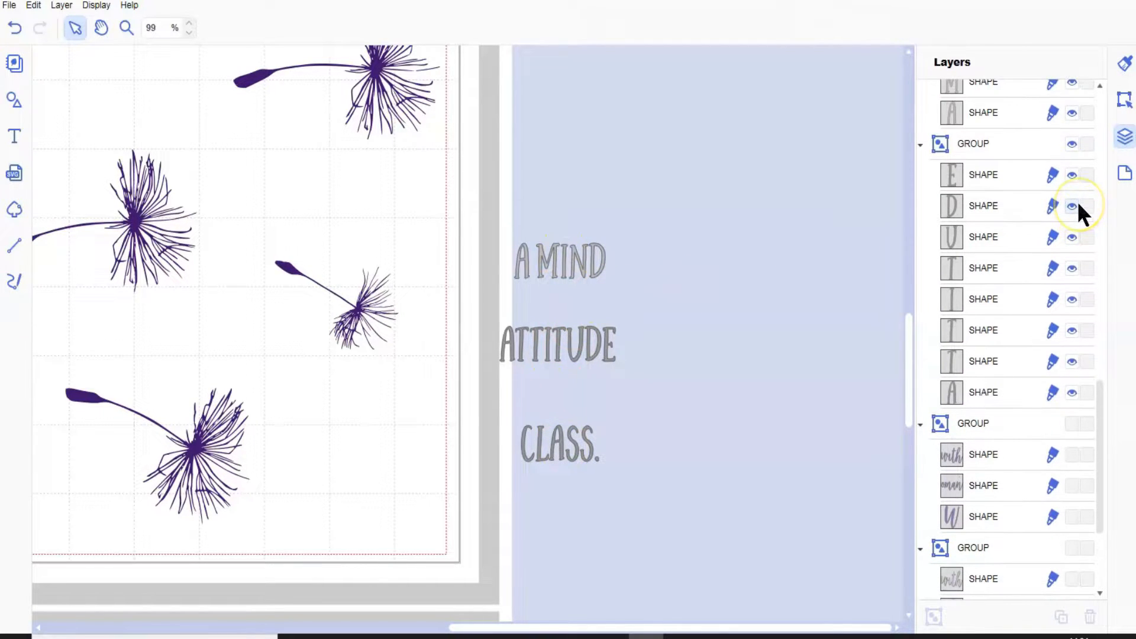
pyautogui.click(1072, 143)
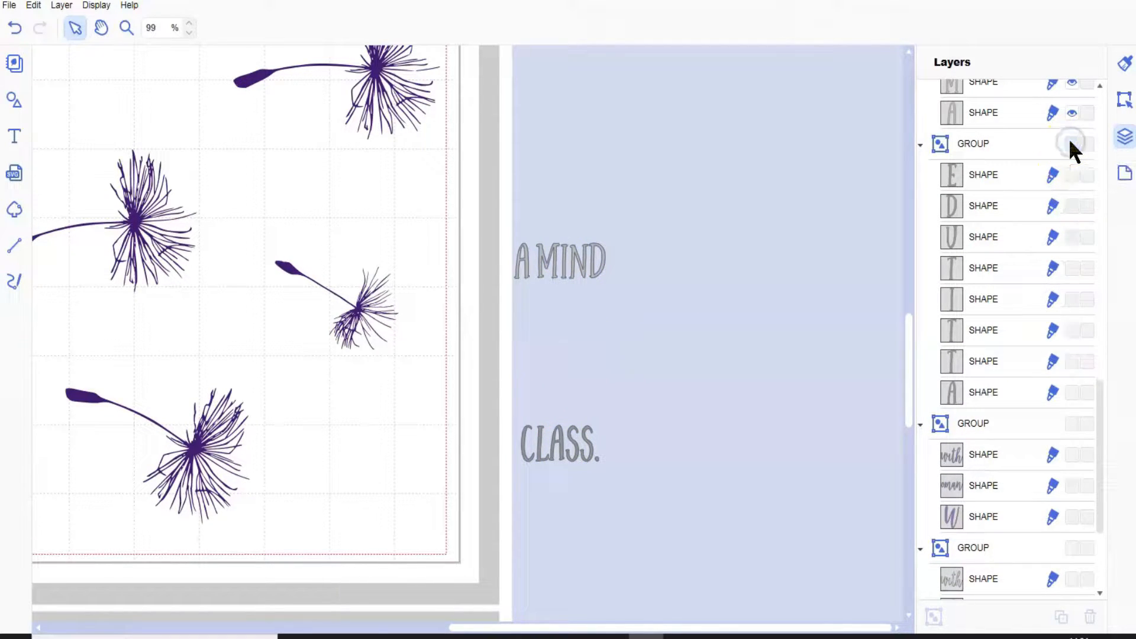
pyautogui.click(1071, 423)
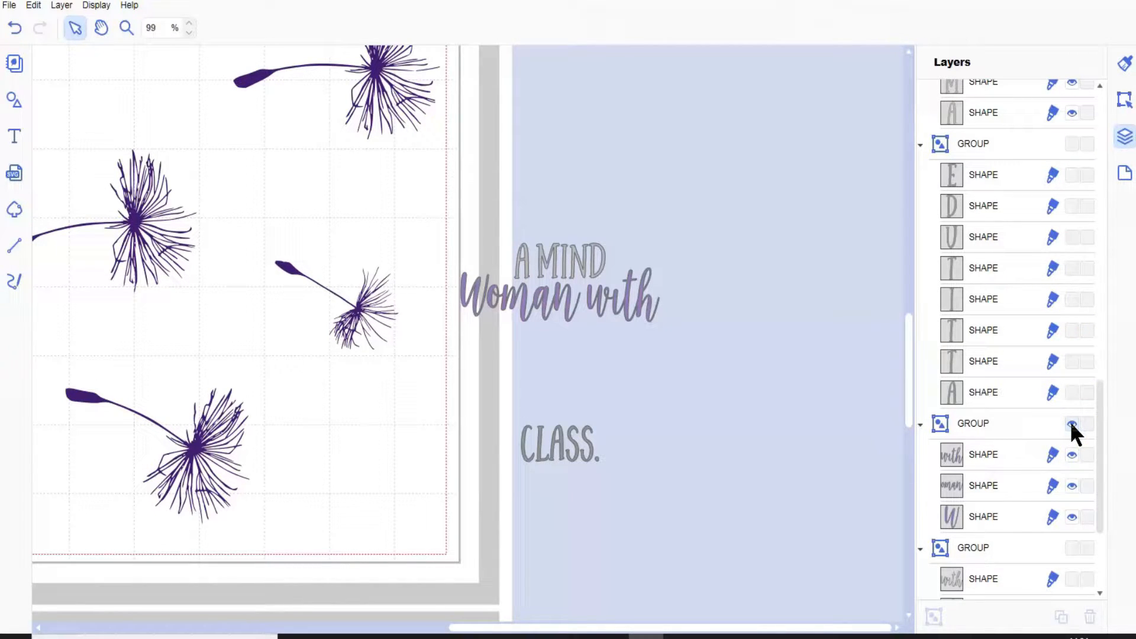
pyautogui.scroll(-2, 1071, 422)
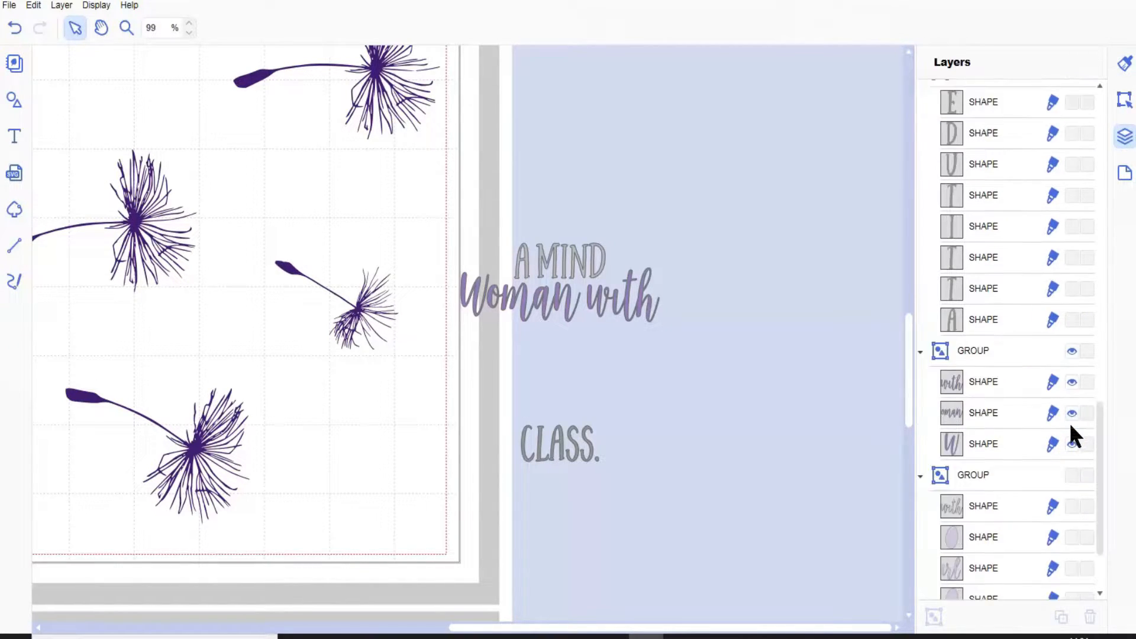
pyautogui.click(1070, 477)
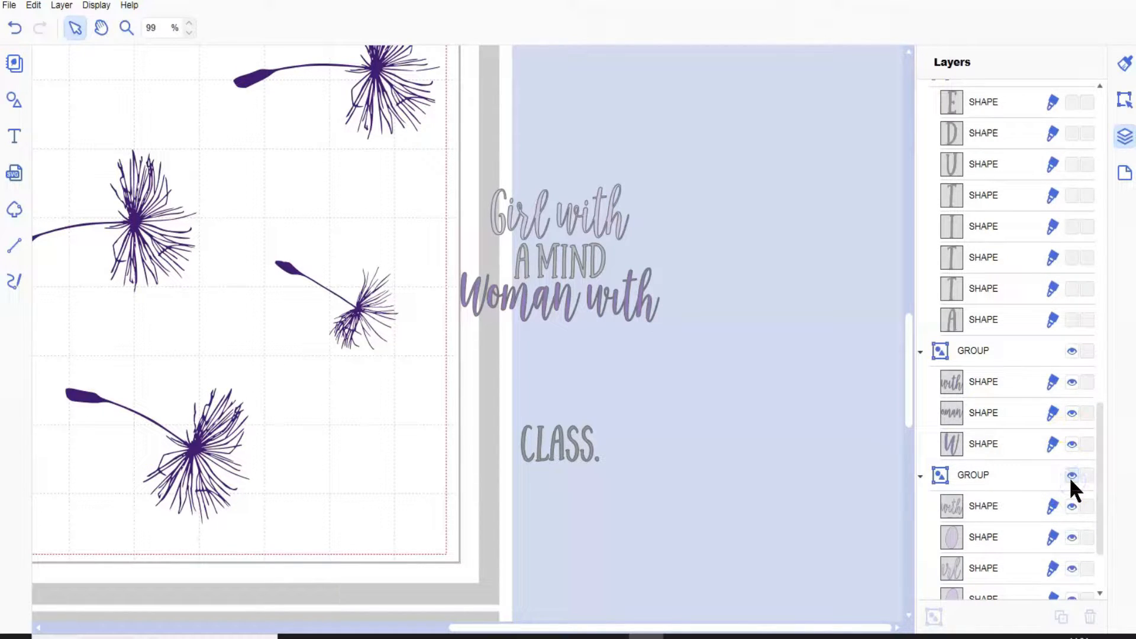
pyautogui.click(1071, 350)
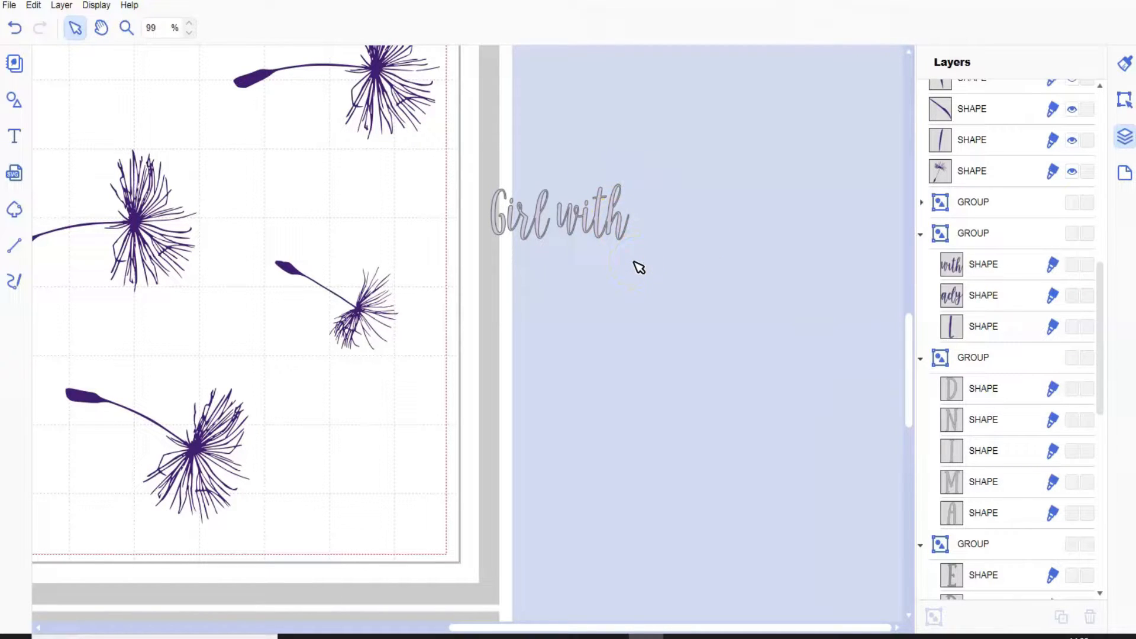
# Hide the "Girl with" text group as well, leaving only the dandelion seeds shown on the mat.
pyautogui.scroll(2, 639, 267)
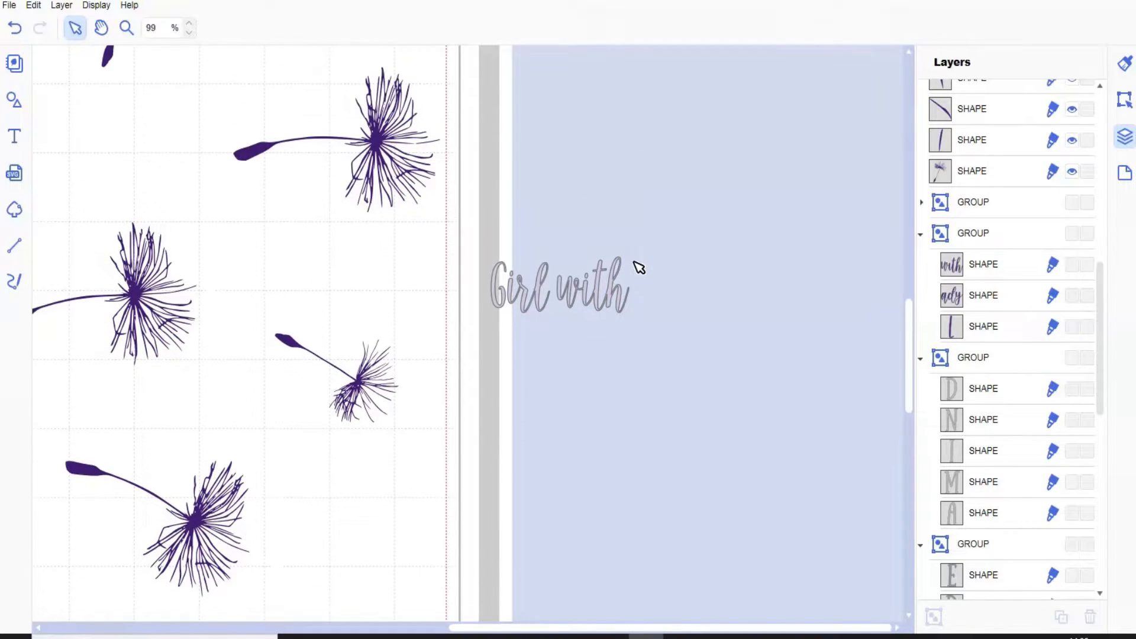
pyautogui.scroll(2, 639, 268)
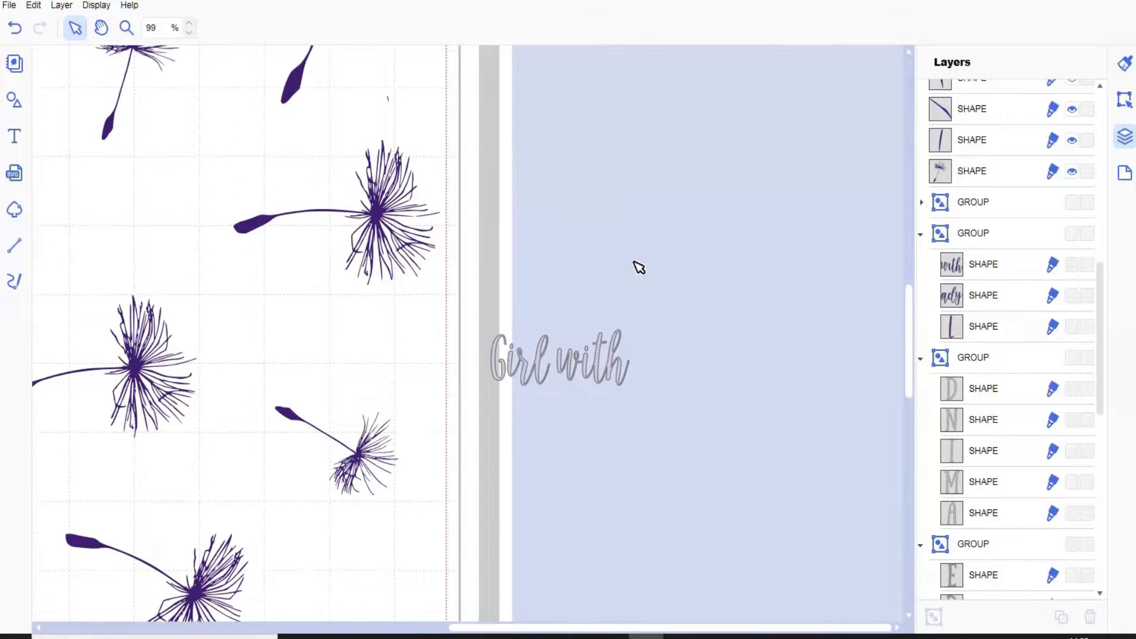
pyautogui.scroll(-2, 640, 267)
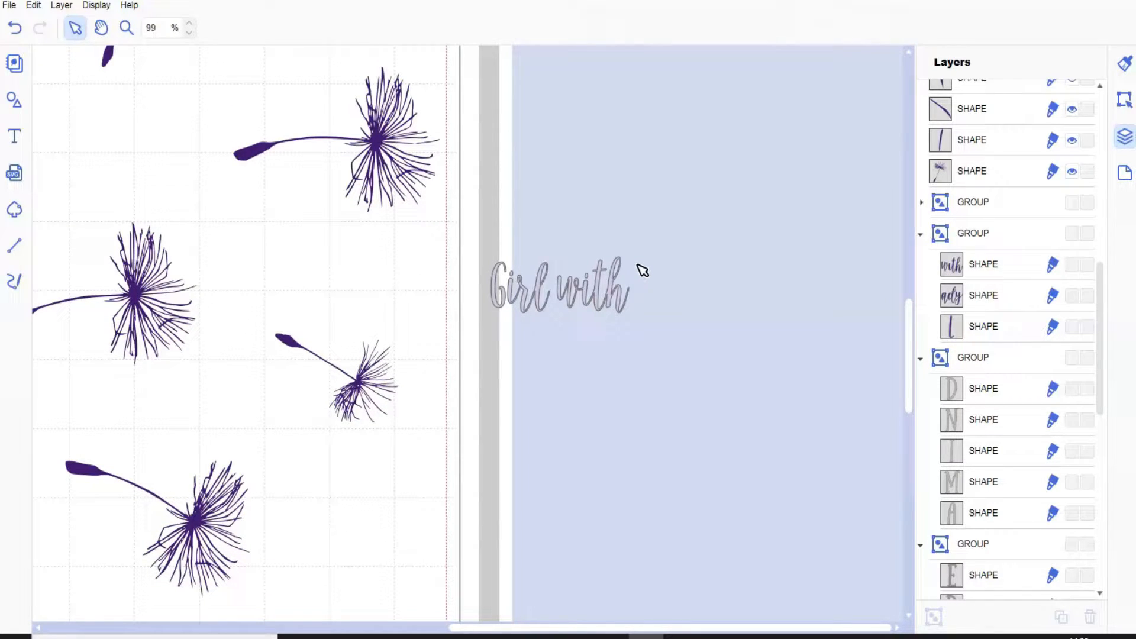
pyautogui.scroll(-1, 642, 270)
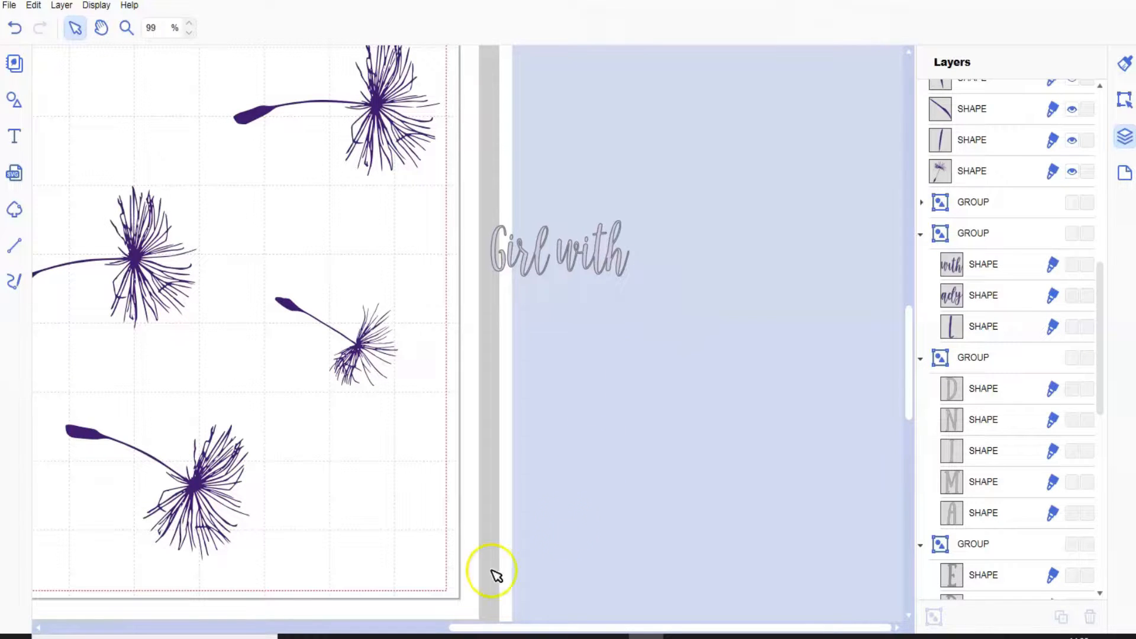
pyautogui.moveTo(462, 627); pyautogui.dragTo(191, 625)
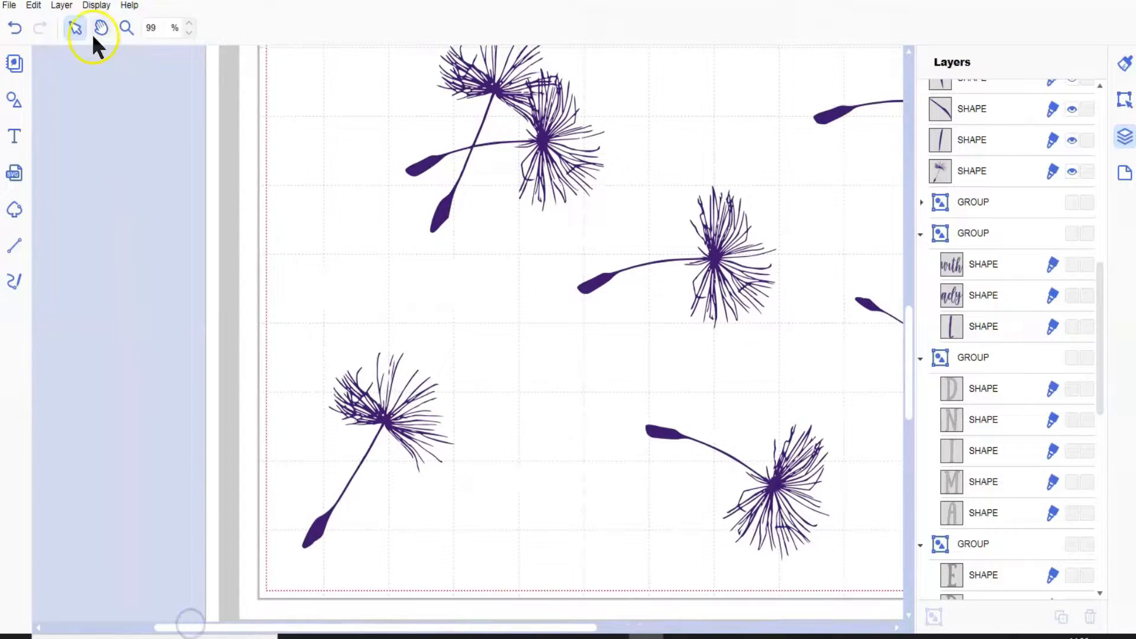
pyautogui.click(92, 6)
pyautogui.click(125, 53)
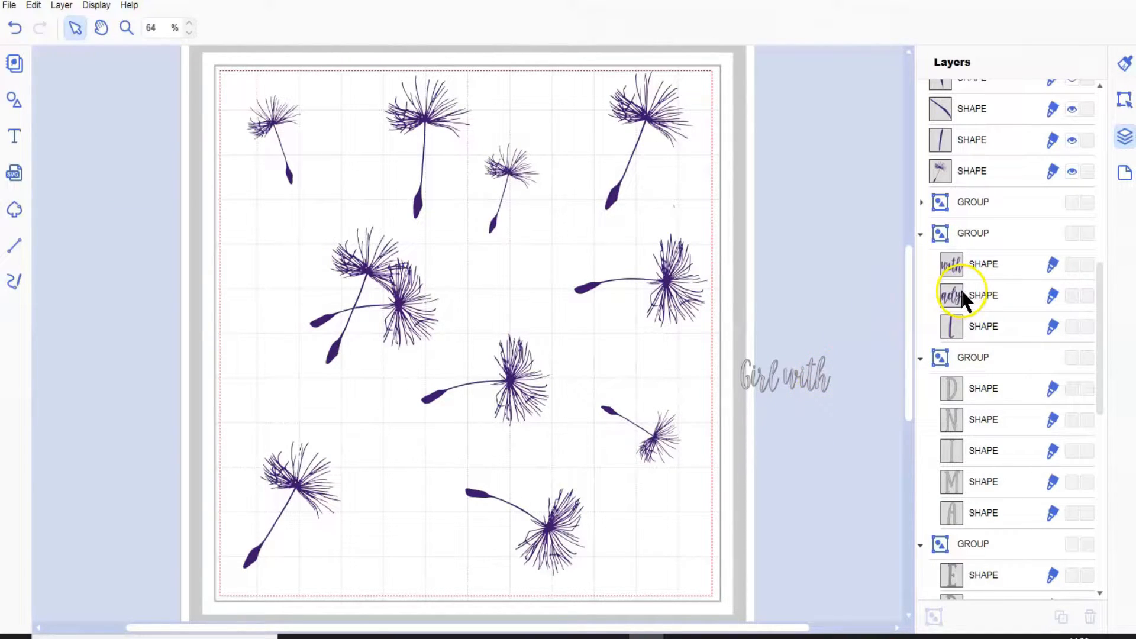
pyautogui.scroll(-8, 960, 287)
pyautogui.scroll(-2, 1004, 345)
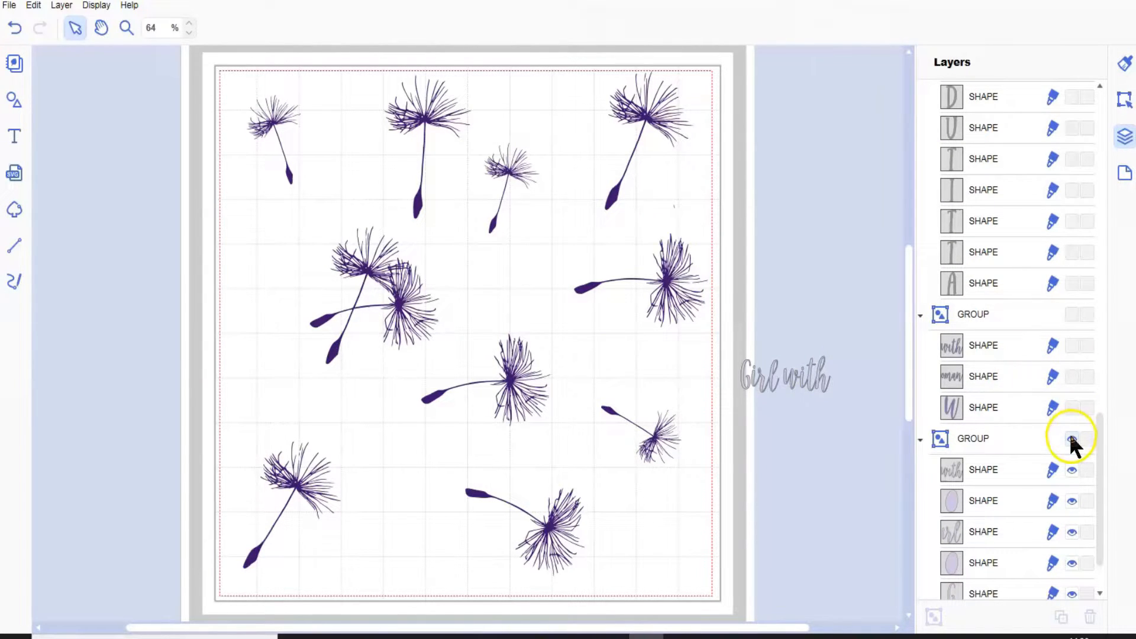
pyautogui.click(1072, 438)
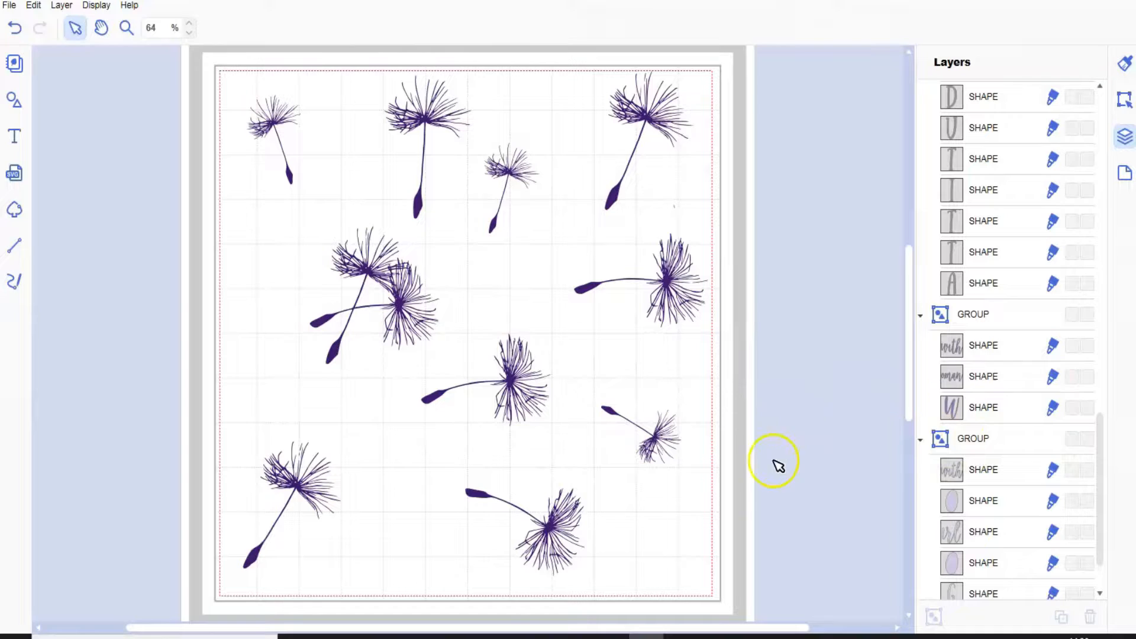
# Export the visible dandelion seeds as an FCM file, transferring it over the internet to the registered cutting machine.
pyautogui.click(9, 5)
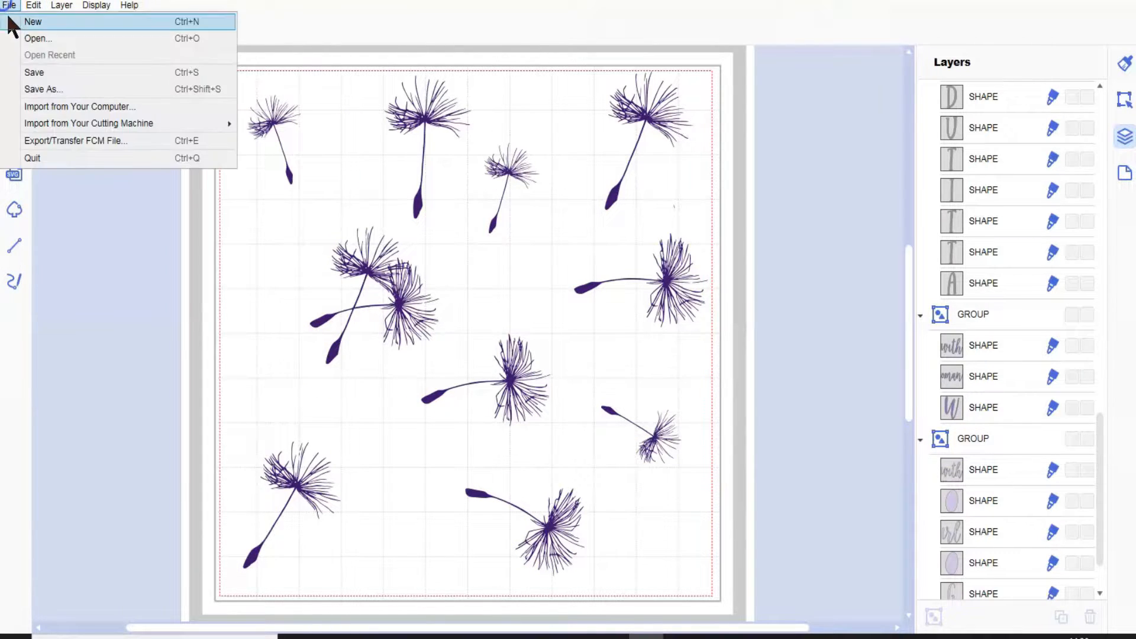
pyautogui.click(62, 140)
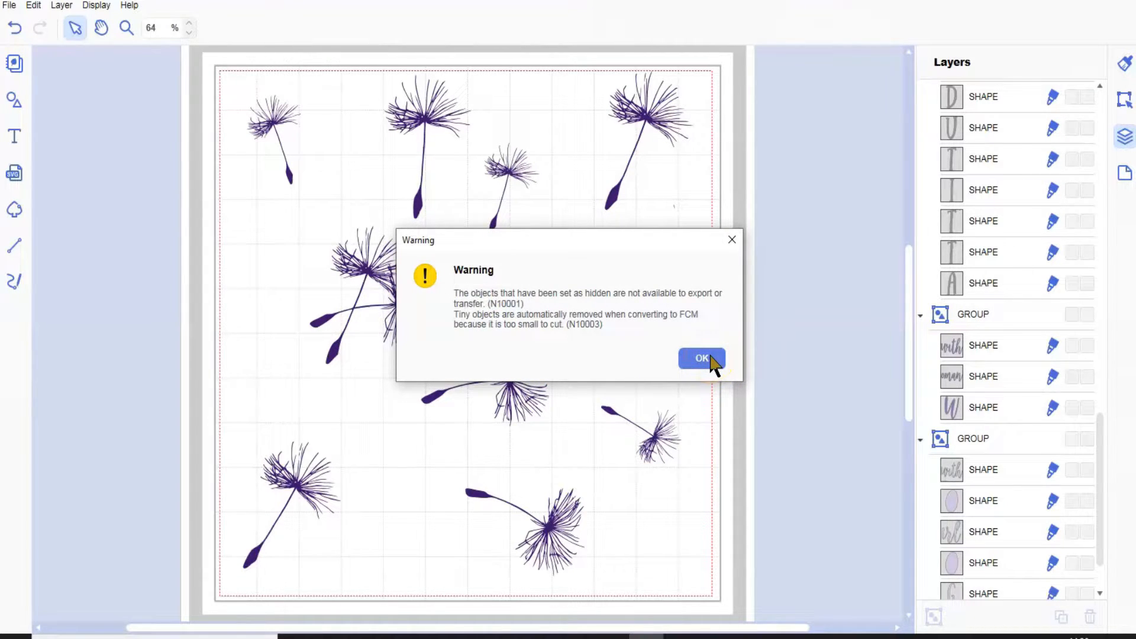
pyautogui.click(709, 359)
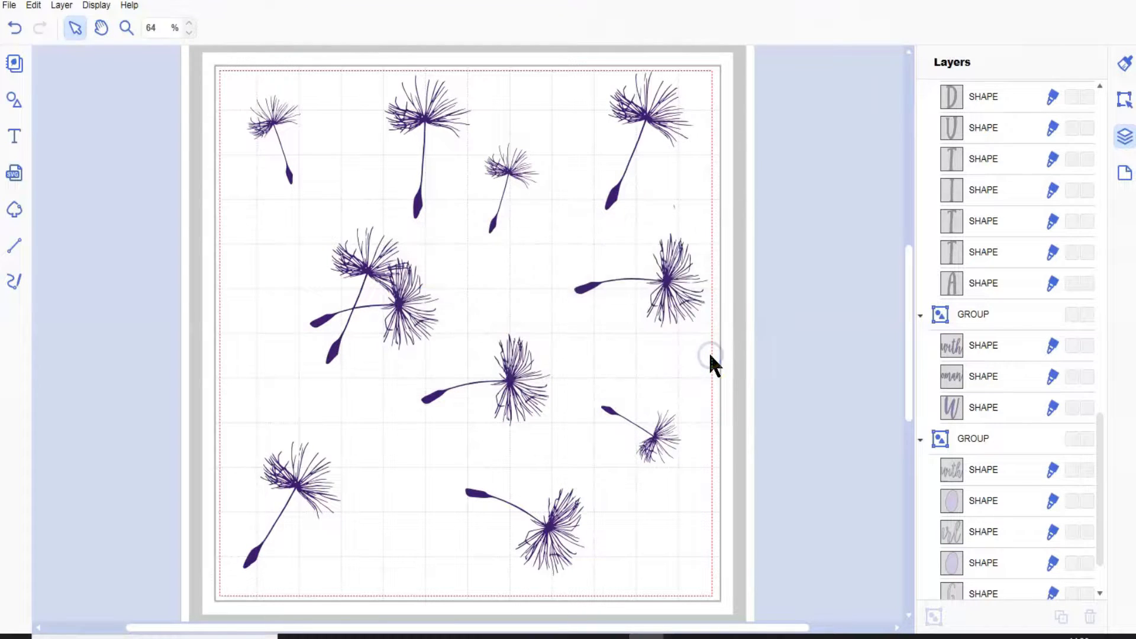
pyautogui.click(536, 306)
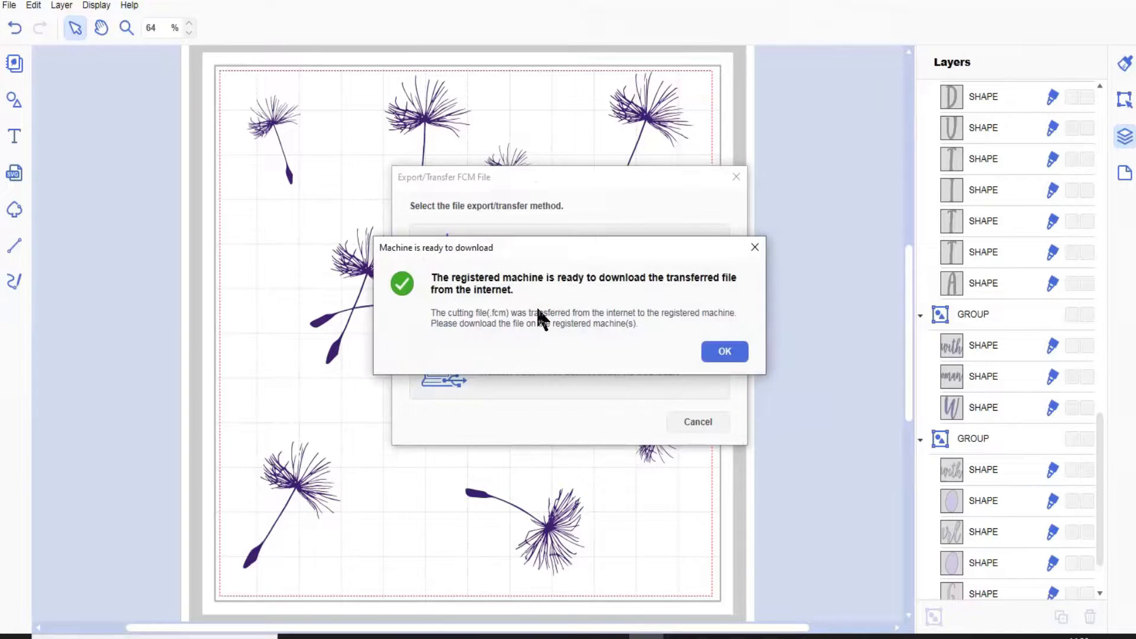
pyautogui.click(727, 349)
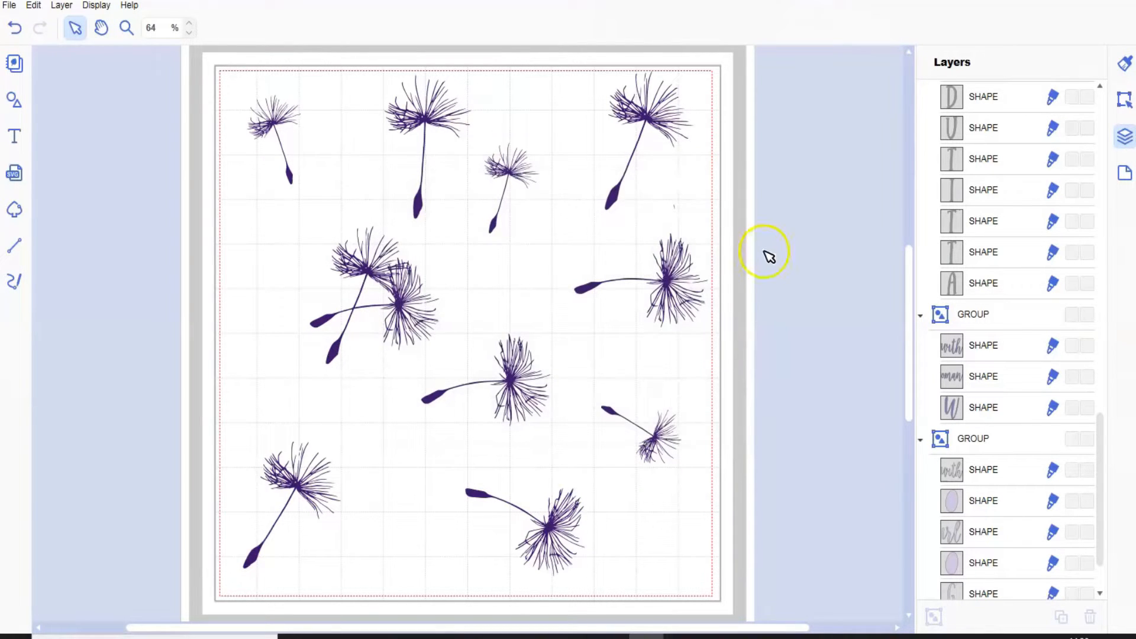